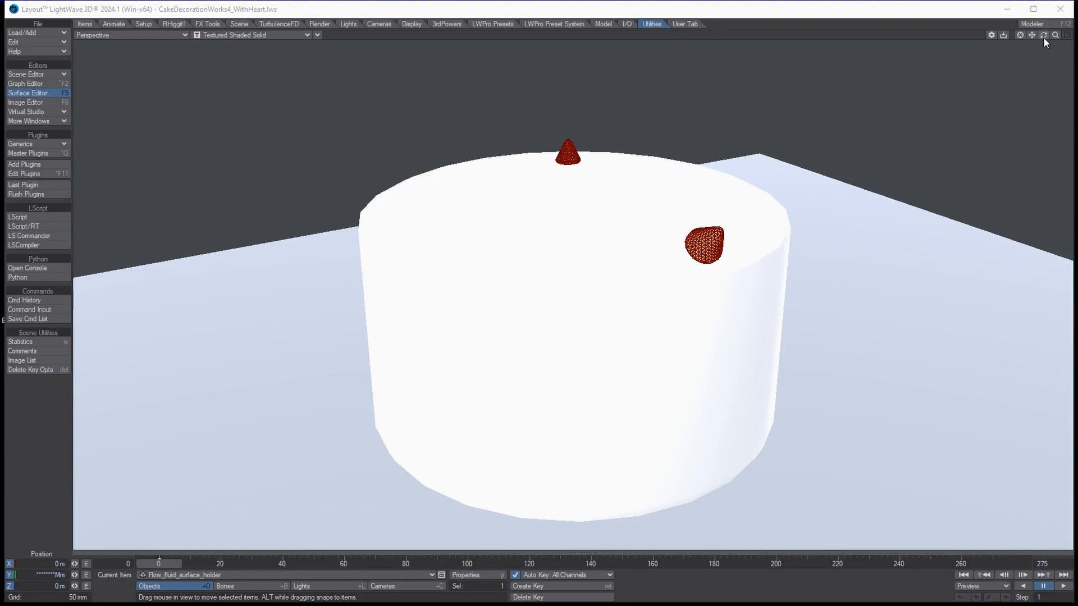
Step: View the cake from a higher angle and open the LW Flow fluid simulation settings
{"action": "left_click_drag", "start_coordinate": [1044, 39], "coordinate": [952, 72]}
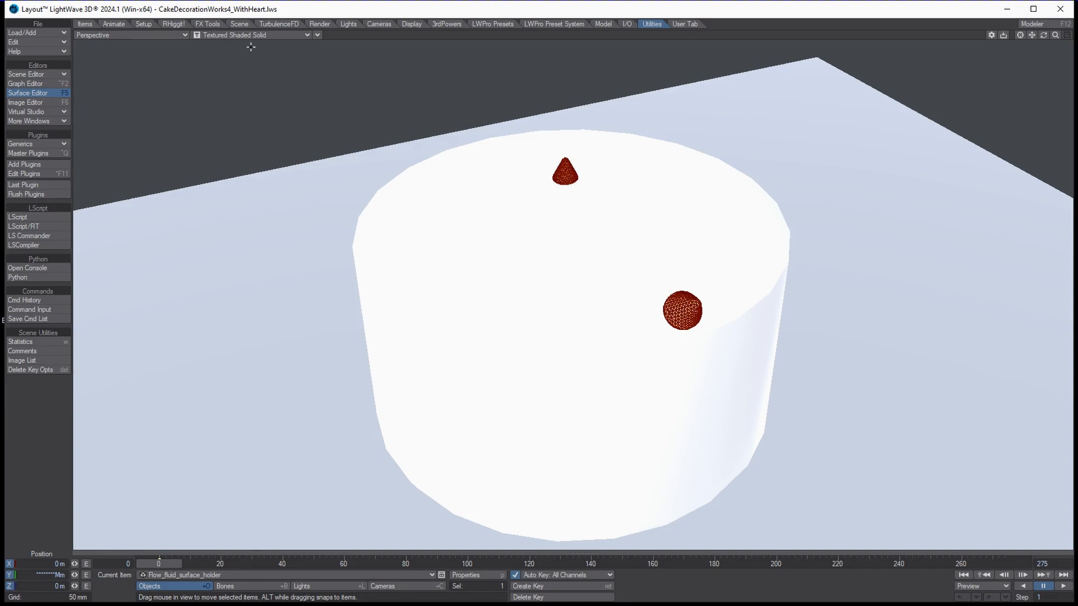
{"action": "left_click", "coordinate": [203, 26]}
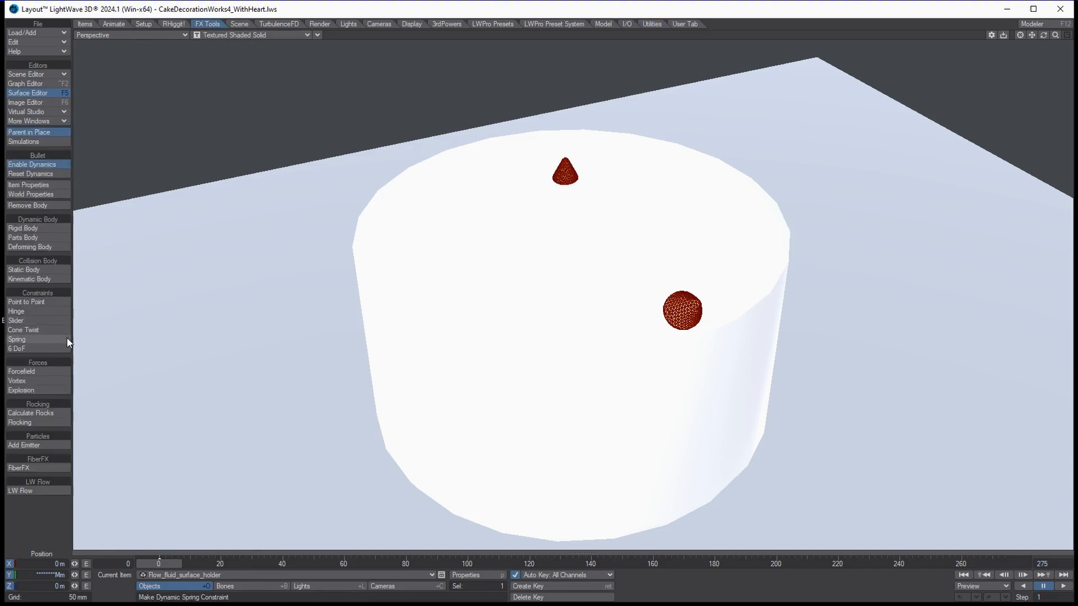
{"action": "left_click", "coordinate": [53, 488]}
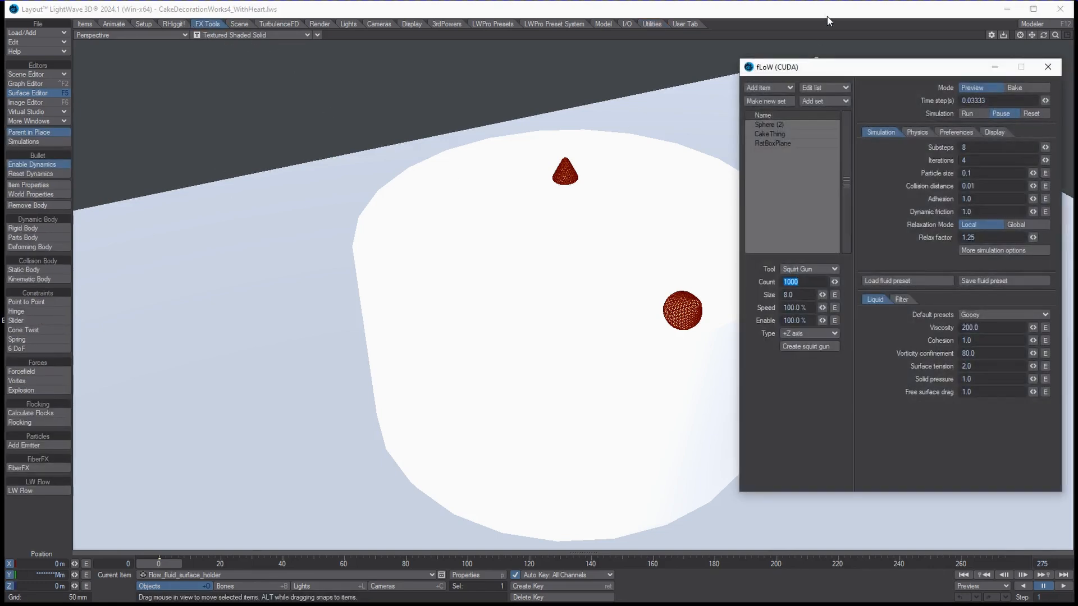
{"action": "left_click_drag", "start_coordinate": [837, 71], "coordinate": [908, 79]}
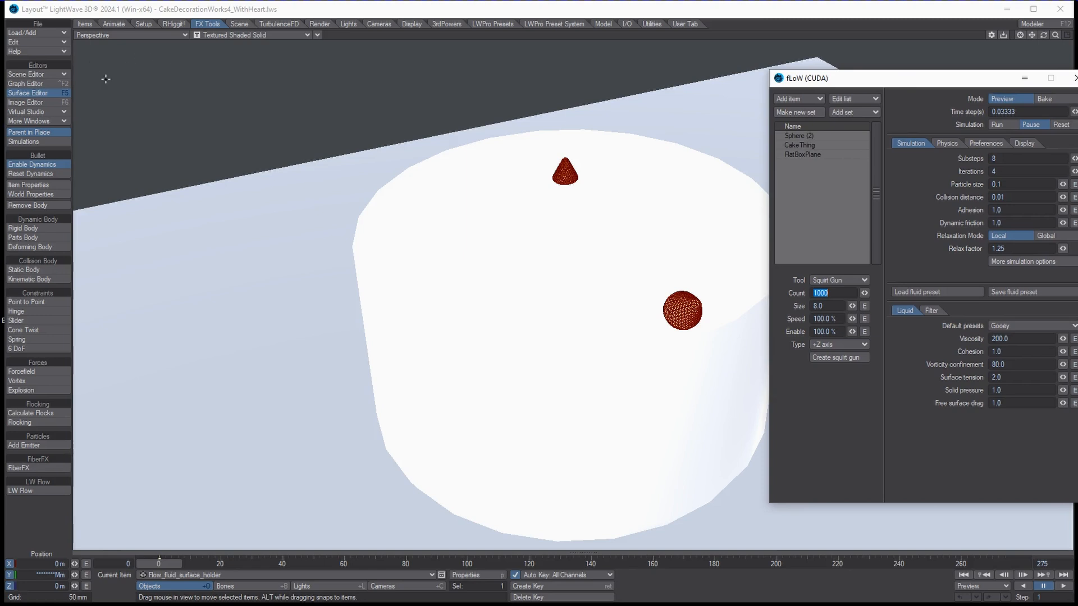
Step: Open the Scene Editor and select the IcingMaster_NULL item that parents Sphere (1)
{"action": "left_click", "coordinate": [45, 76]}
{"action": "left_click", "coordinate": [46, 94]}
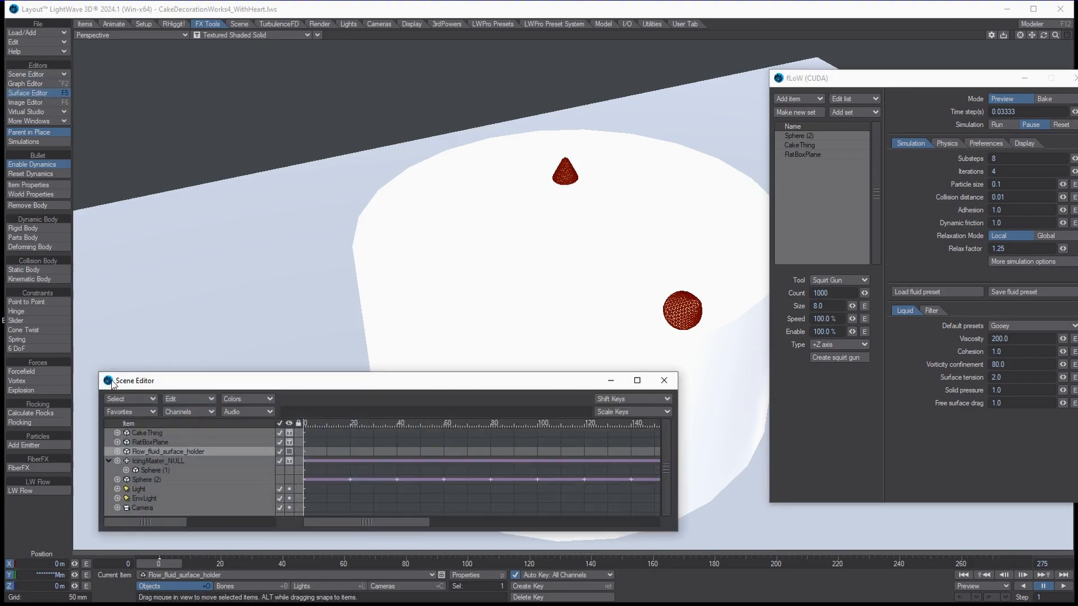
{"action": "left_click", "coordinate": [149, 461]}
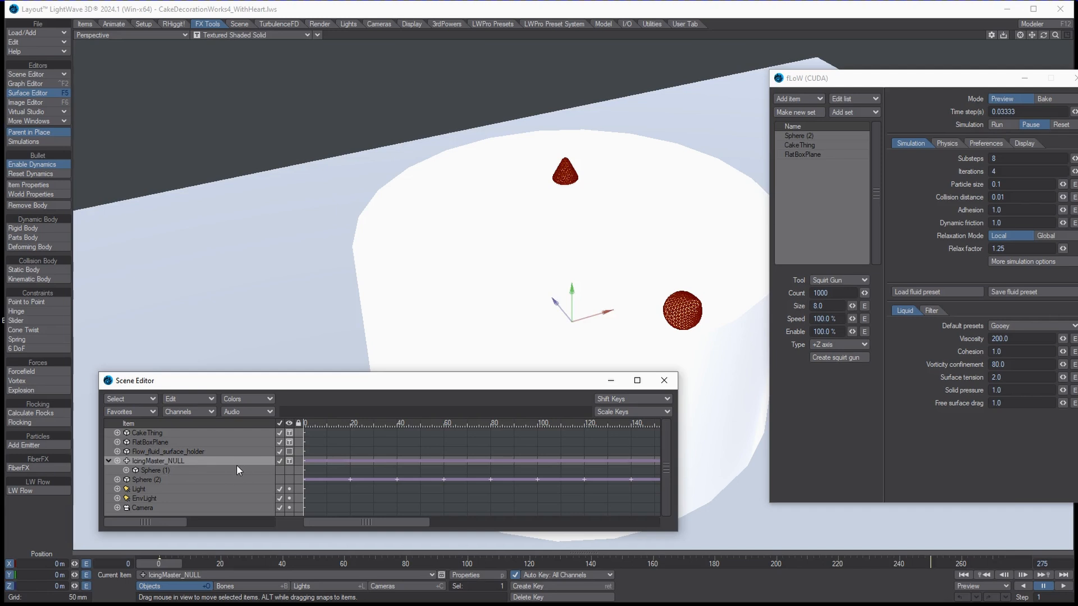
{"action": "left_click", "coordinate": [167, 472]}
{"action": "left_click", "coordinate": [160, 461]}
Step: Add IcingMaster_NULL to the fluid simulation's item list and select its child Sphere (1)
{"action": "left_click", "coordinate": [814, 99]}
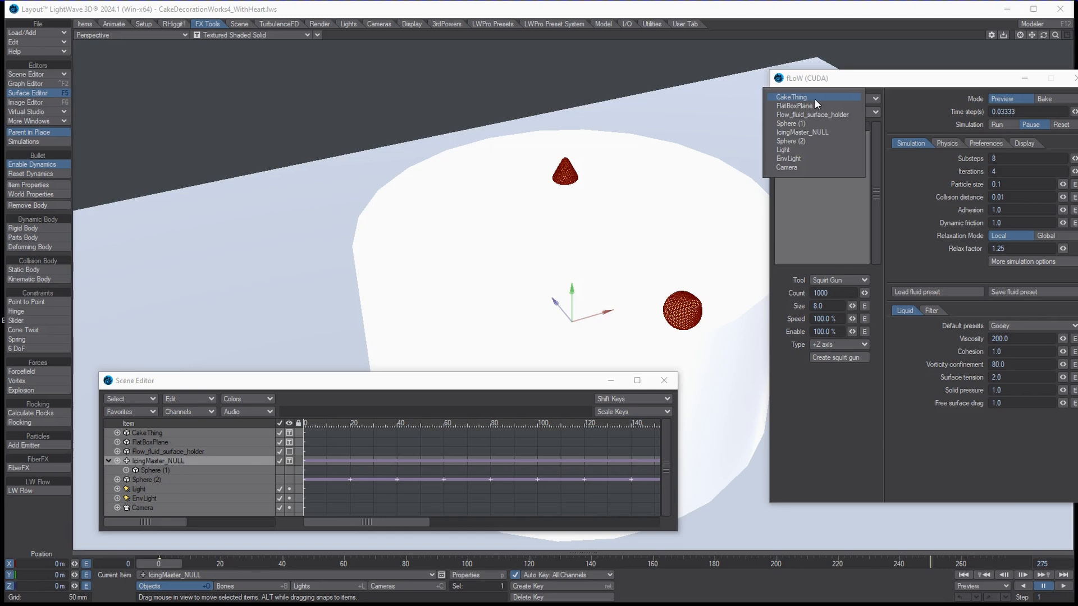
{"action": "left_click", "coordinate": [835, 135]}
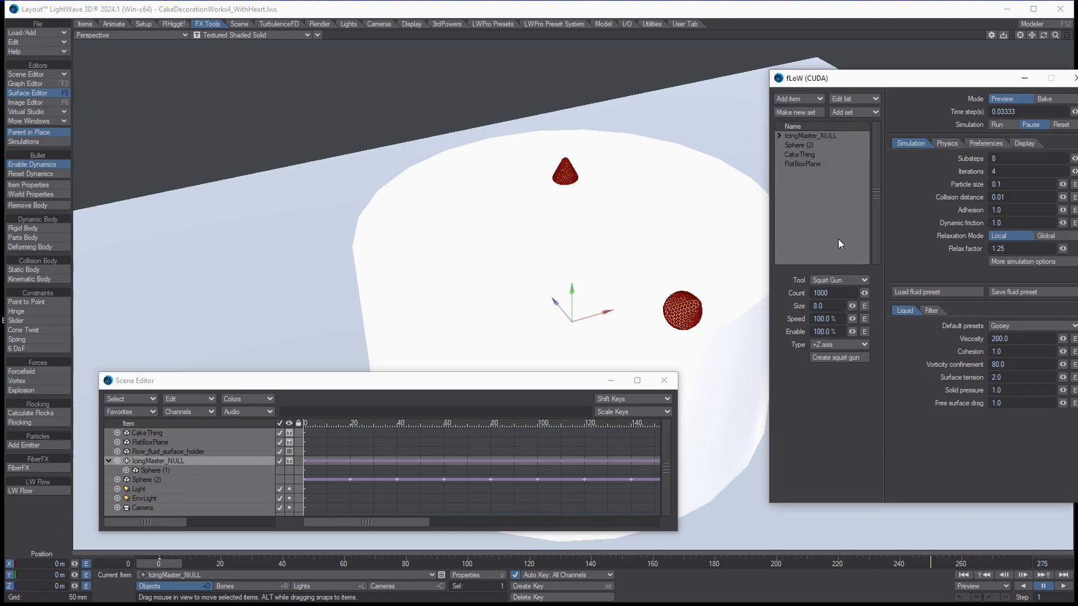
{"action": "left_click", "coordinate": [780, 136]}
{"action": "left_click", "coordinate": [820, 146]}
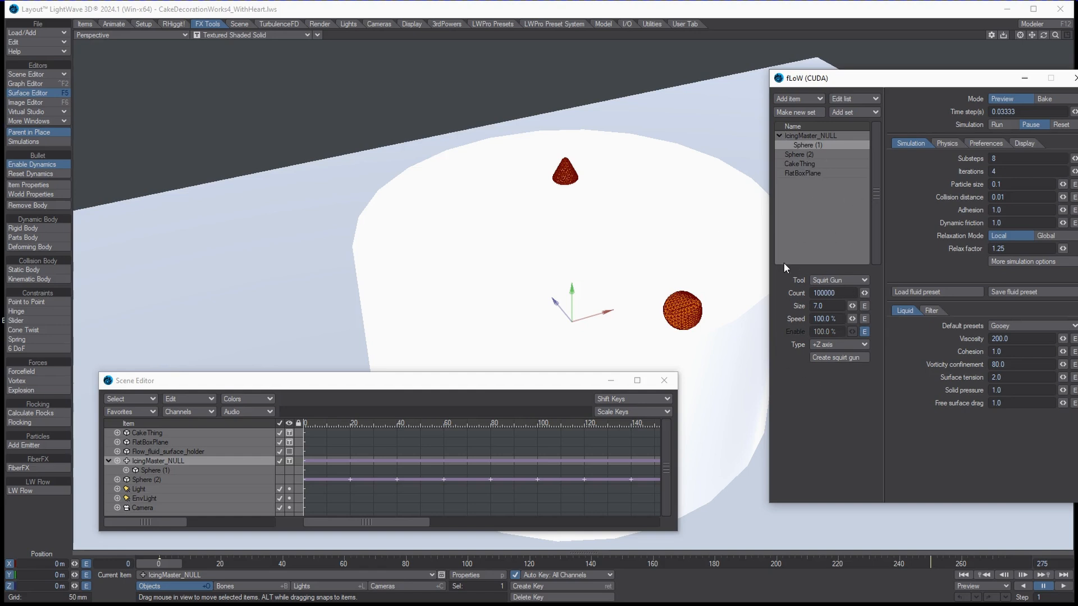
{"action": "left_click_drag", "start_coordinate": [918, 85], "coordinate": [870, 84]}
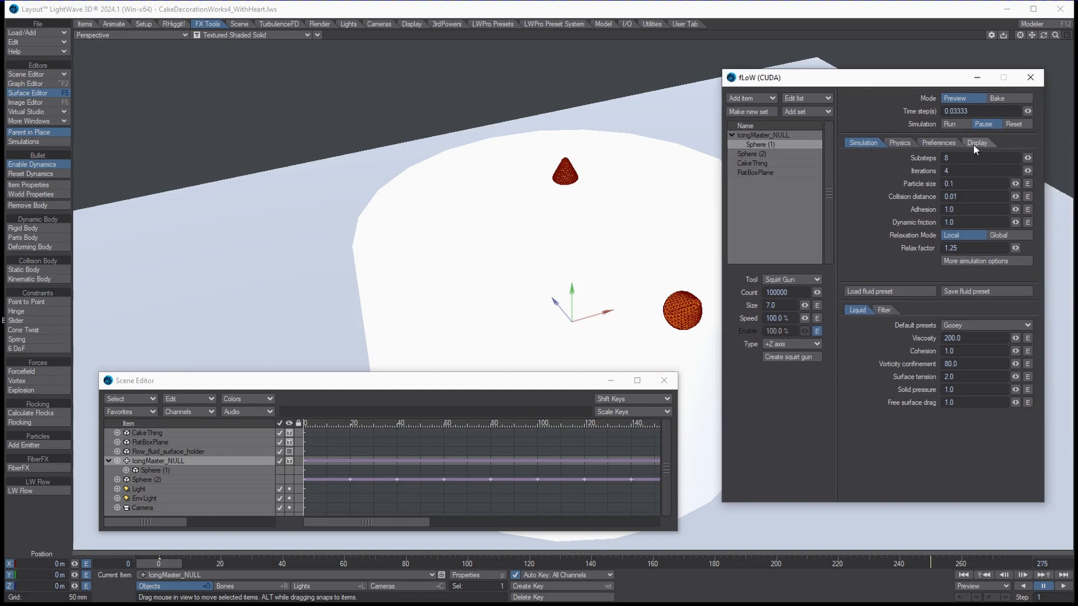
Step: Run the fluid simulation in Preview mode to watch the icing form on the cake
{"action": "left_click", "coordinate": [949, 124]}
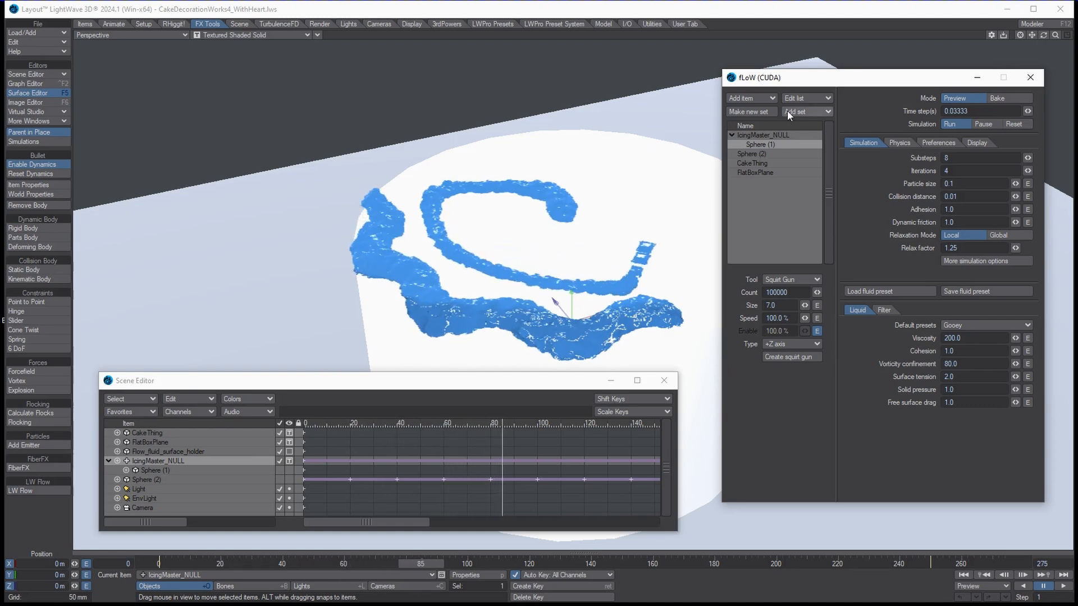
{"action": "left_click_drag", "start_coordinate": [808, 81], "coordinate": [837, 86]}
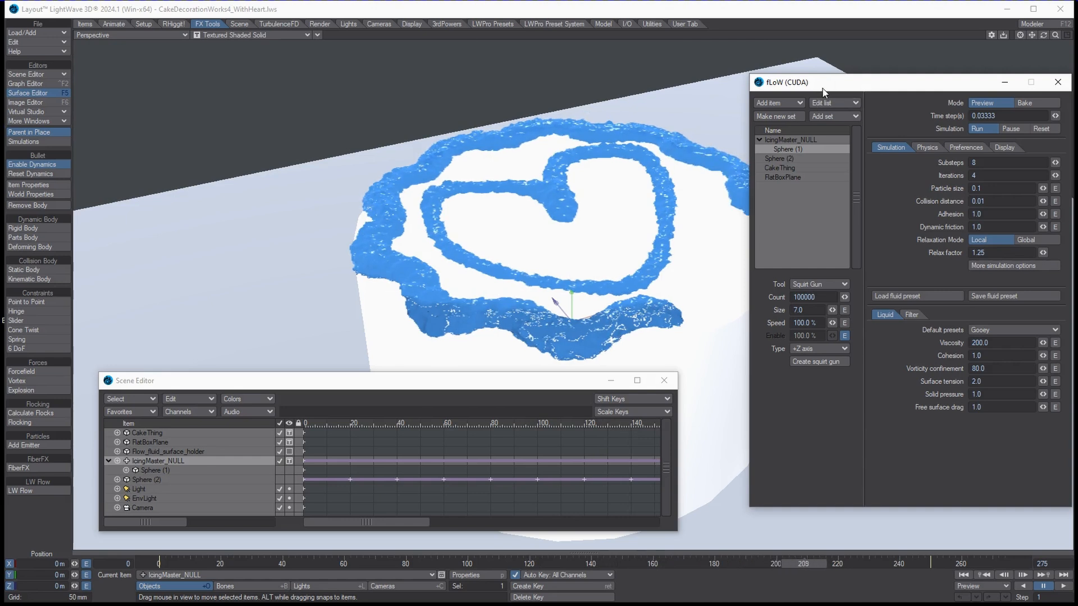
{"action": "left_click_drag", "start_coordinate": [824, 89], "coordinate": [863, 95]}
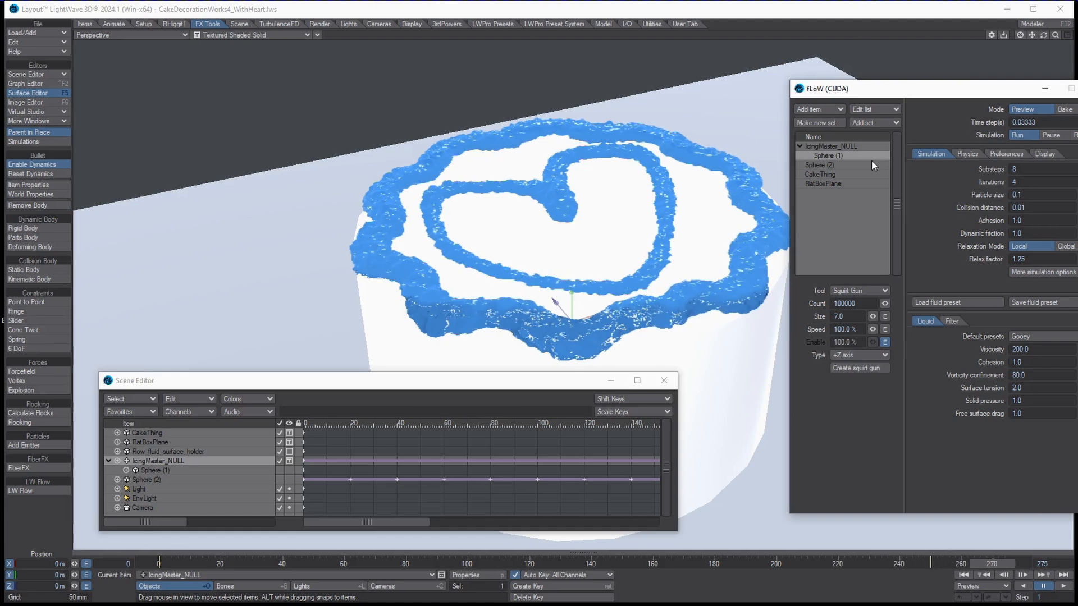
Step: Pause the preview simulation and inspect the Enable envelope of the Sphere (2) squirt gun
{"action": "left_click", "coordinate": [848, 164]}
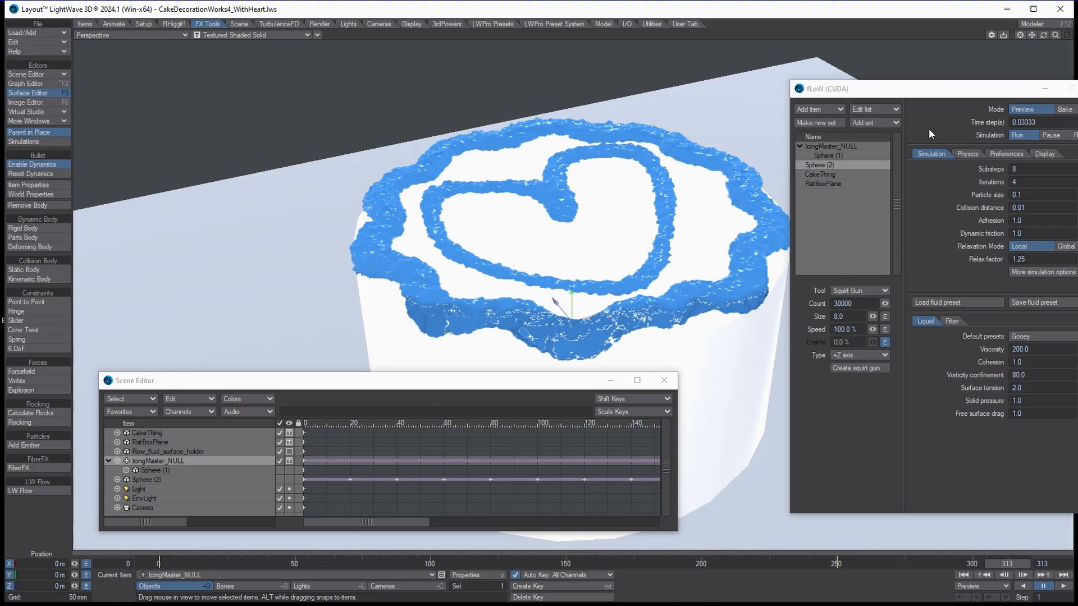
{"action": "left_click", "coordinate": [1050, 136]}
{"action": "left_click", "coordinate": [886, 342]}
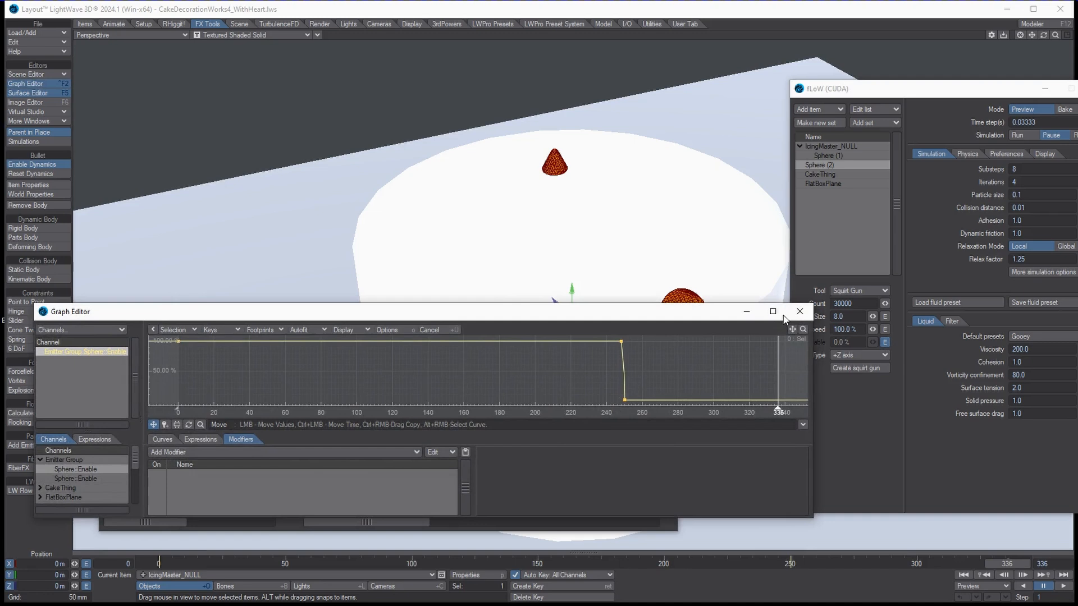
{"action": "left_click", "coordinate": [800, 311]}
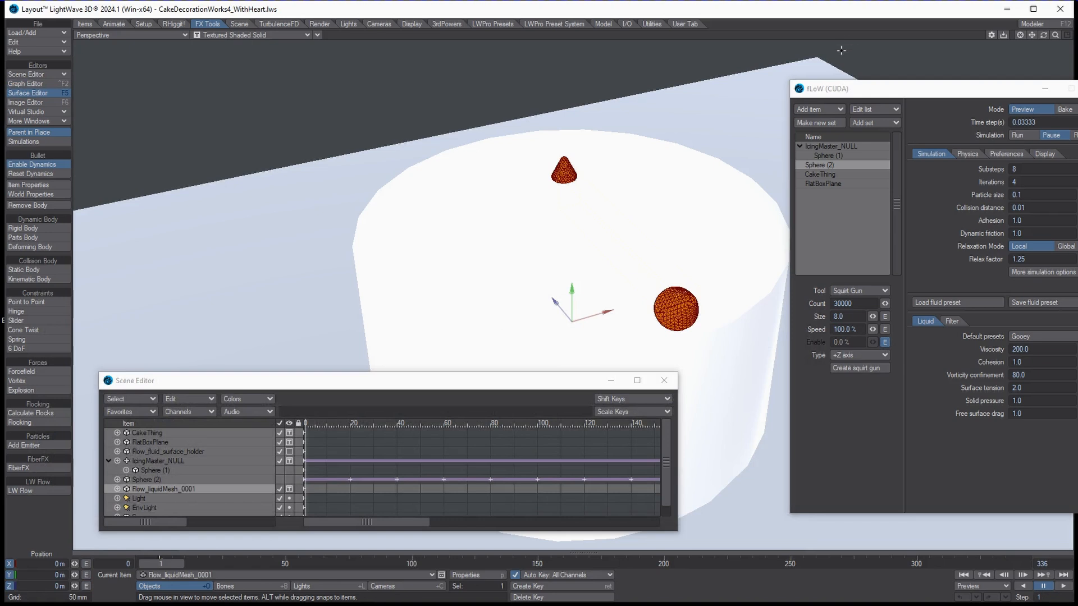
Step: Reset the simulation and run it in Bake mode with the Overwrite files option
{"action": "left_click_drag", "start_coordinate": [863, 86], "coordinate": [771, 67]}
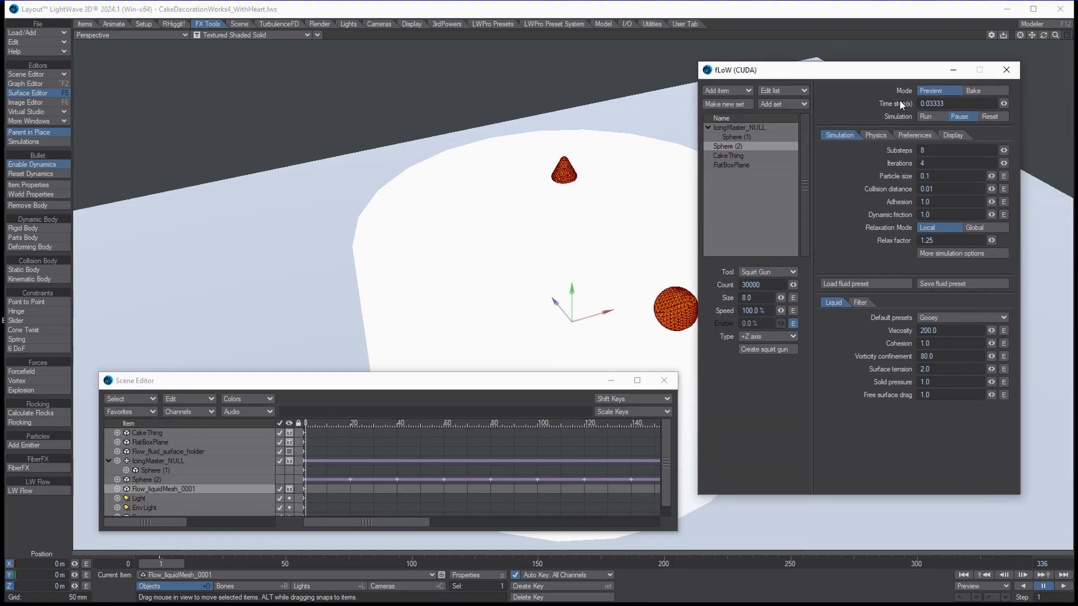
{"action": "left_click", "coordinate": [1001, 116]}
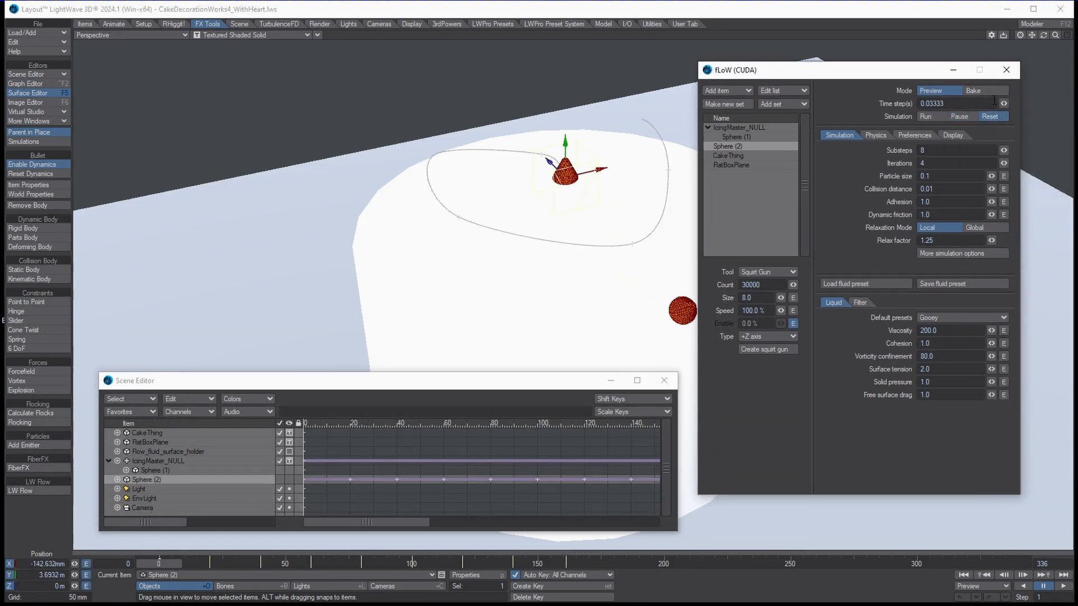
{"action": "left_click", "coordinate": [936, 118]}
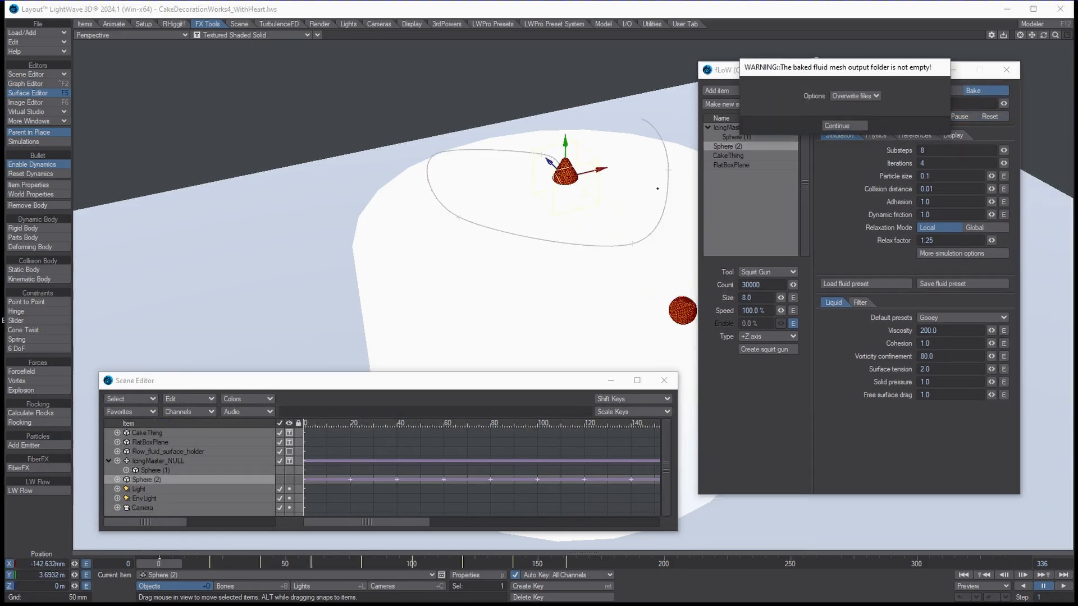
{"action": "left_click", "coordinate": [840, 125]}
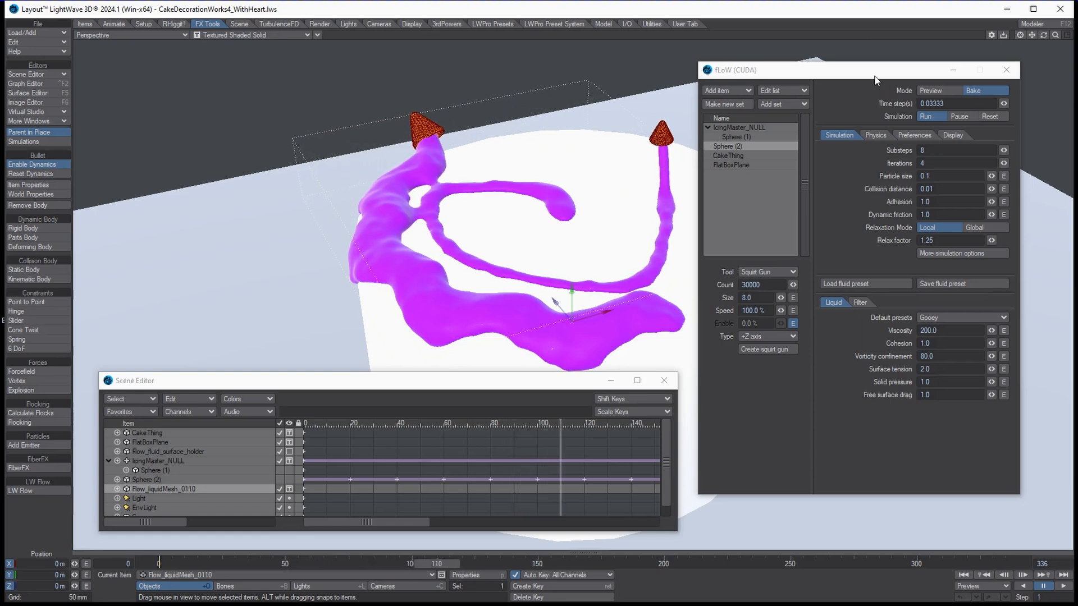
Step: Watch the baked icing mesh form from a steeper angle and pause the bake at about frame 266
{"action": "left_click_drag", "start_coordinate": [808, 70], "coordinate": [853, 66]}
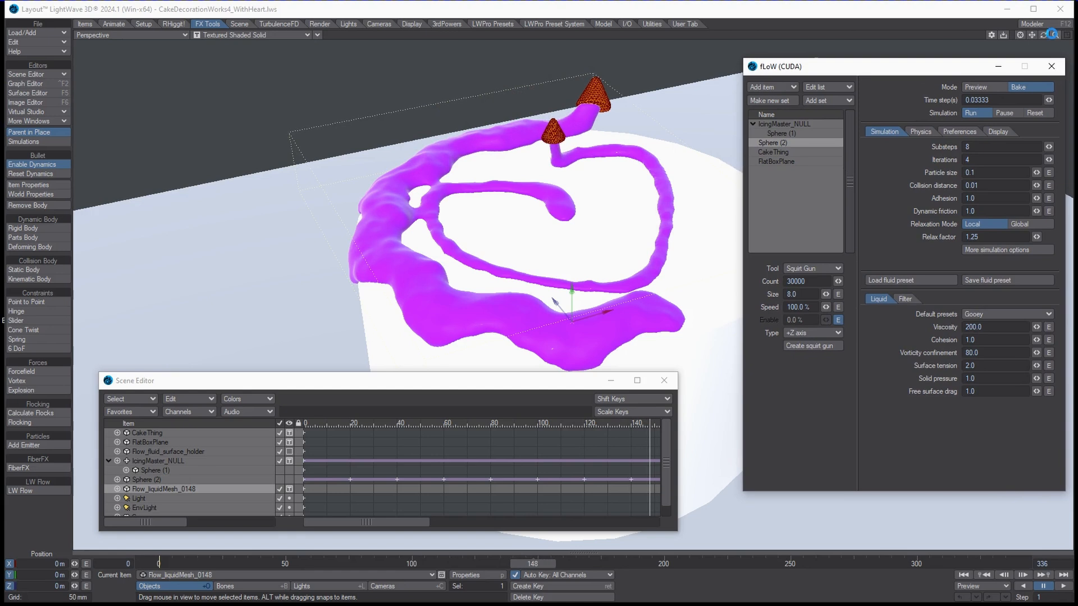
{"action": "left_click_drag", "start_coordinate": [1046, 35], "coordinate": [1046, 39]}
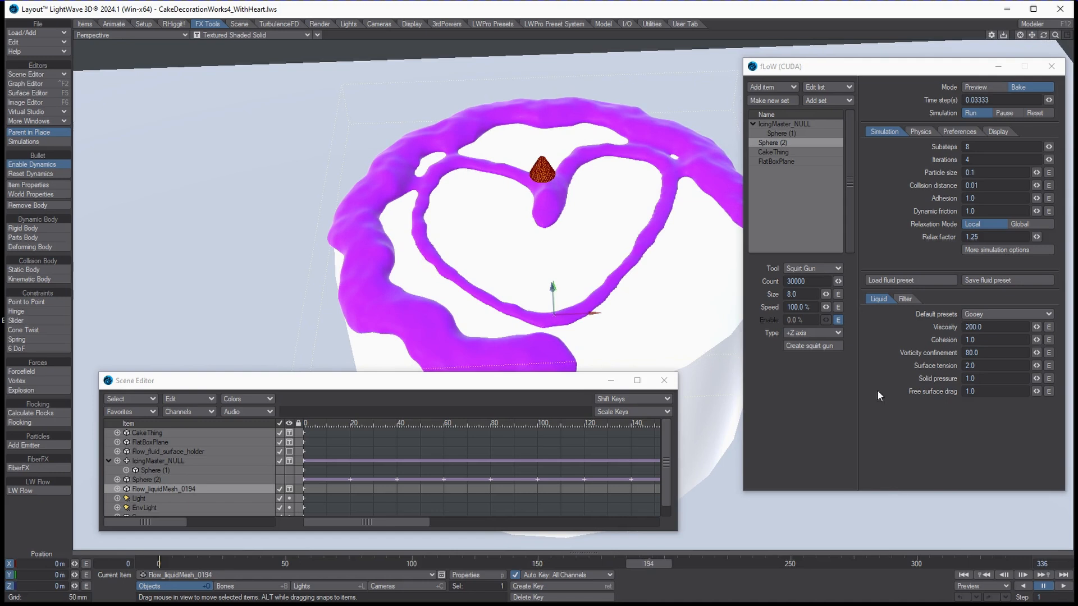
{"action": "left_click_drag", "start_coordinate": [804, 57], "coordinate": [836, 72]}
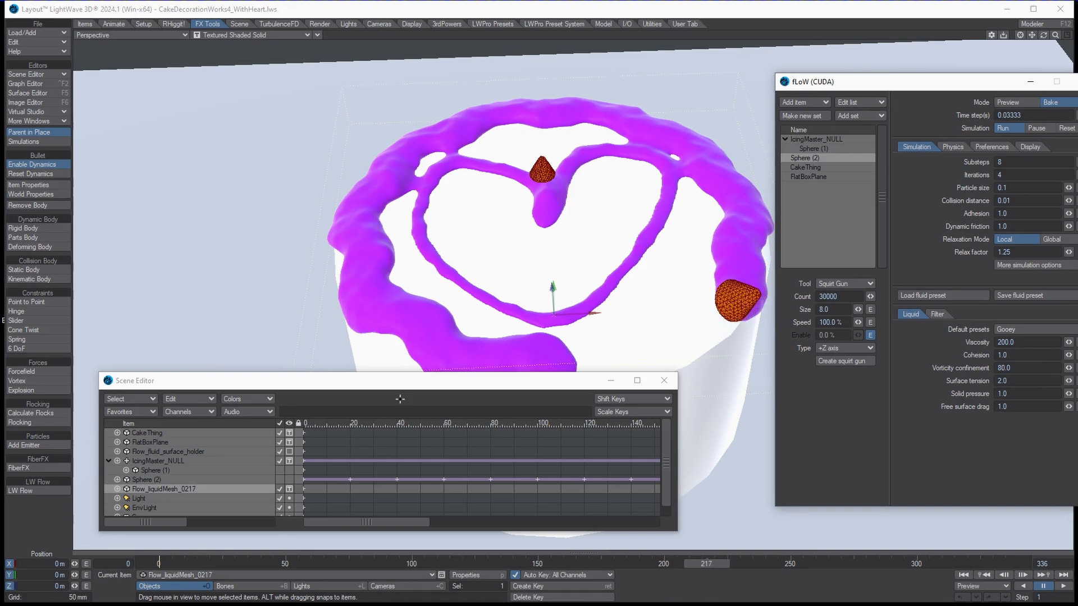
{"action": "left_click_drag", "start_coordinate": [412, 385], "coordinate": [414, 400]}
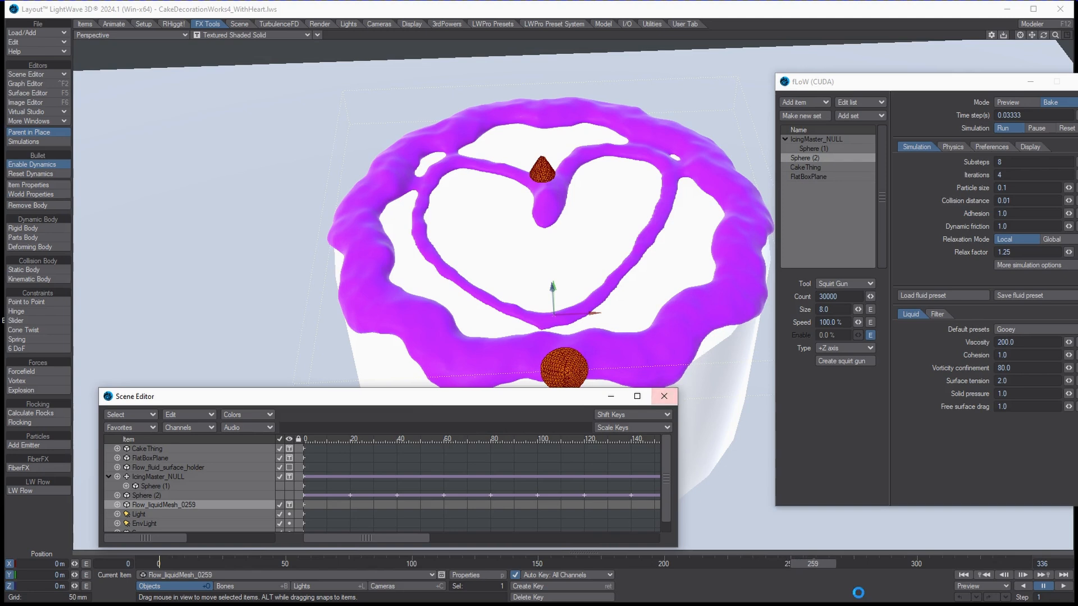
{"action": "left_click", "coordinate": [1032, 129]}
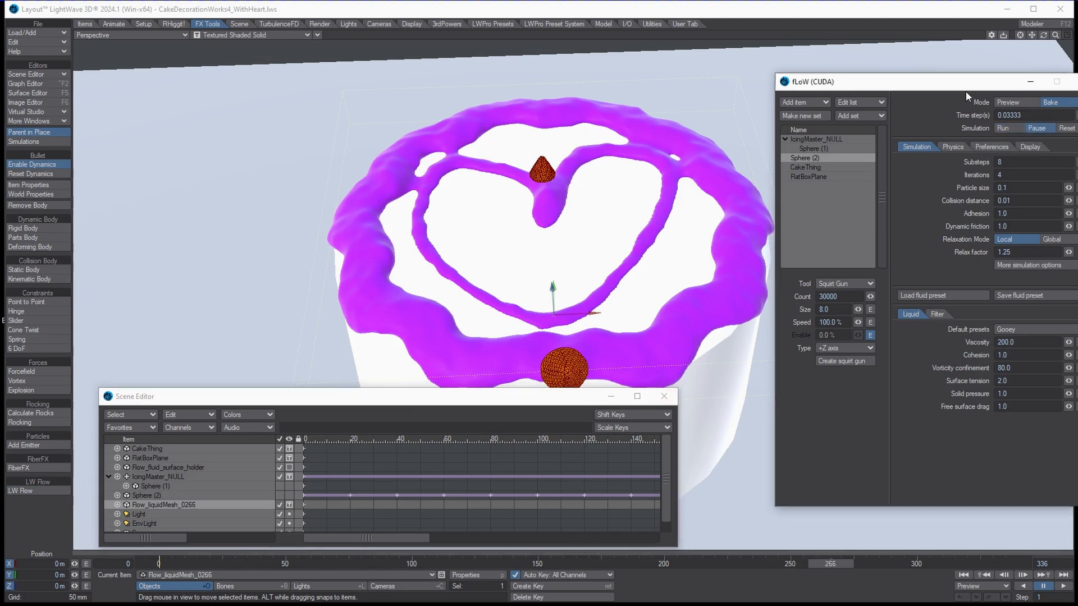
{"action": "left_click_drag", "start_coordinate": [966, 83], "coordinate": [934, 68]}
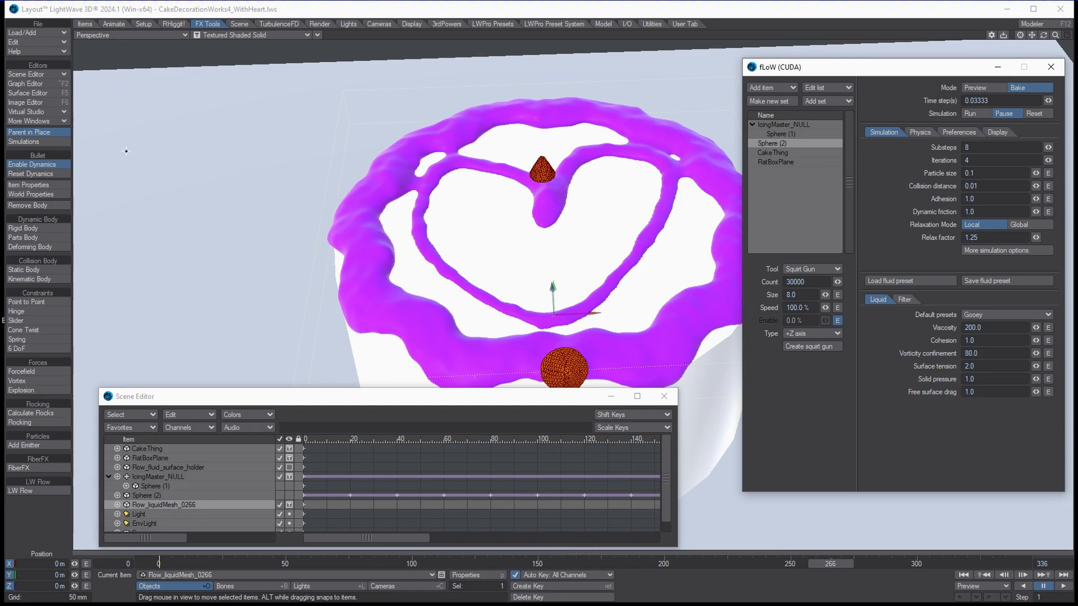
Step: Open the Surface Editor and examine the Flow_fluid_surface material belonging to Flow_fluid_surface_holder
{"action": "left_click", "coordinate": [29, 93]}
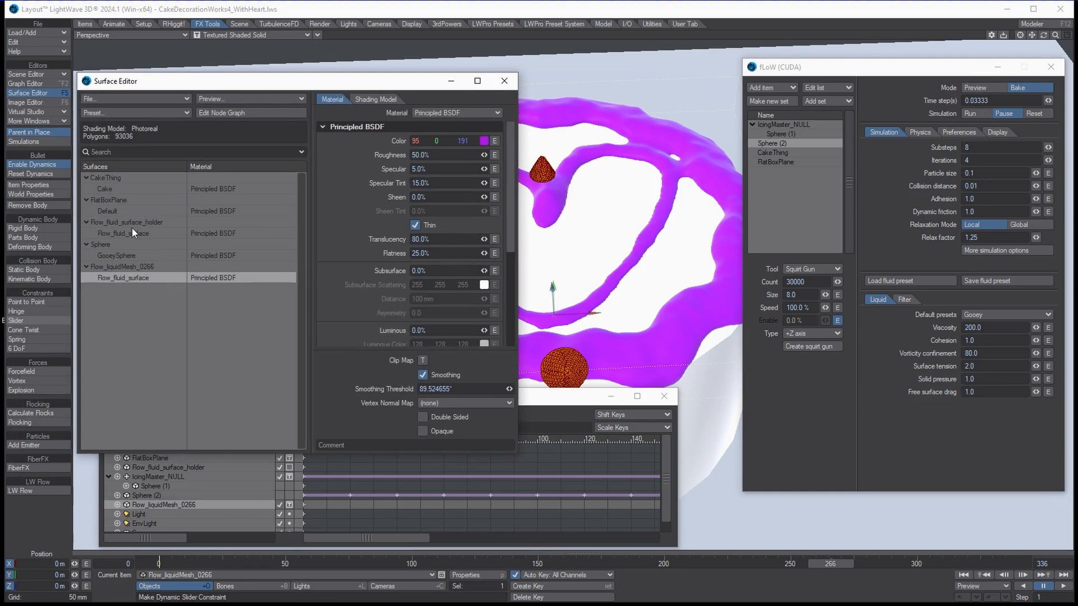
{"action": "left_click", "coordinate": [130, 231]}
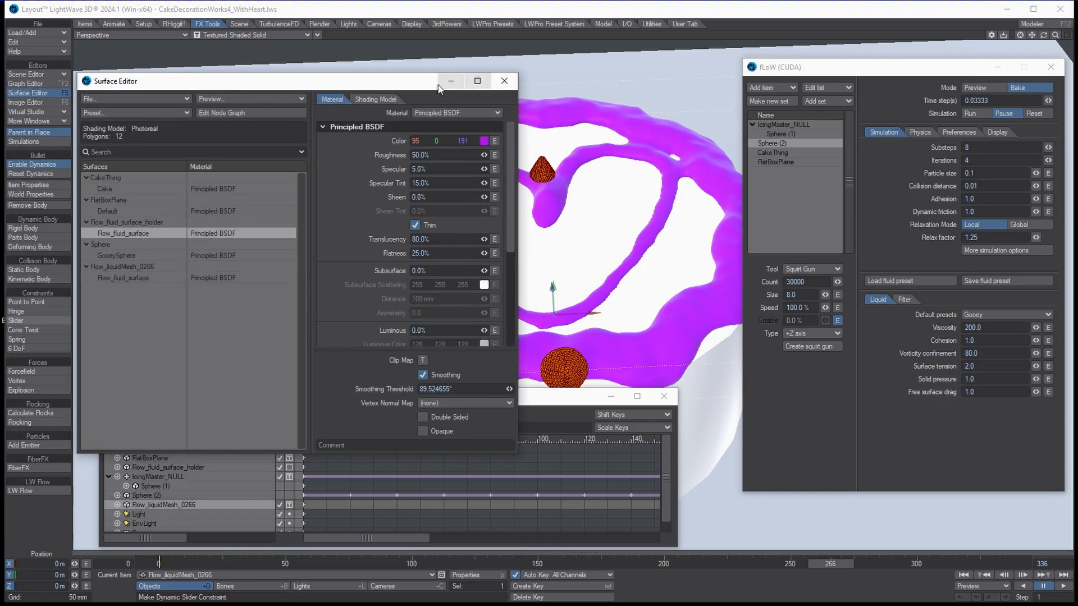
{"action": "left_click_drag", "start_coordinate": [436, 89], "coordinate": [0, 162]}
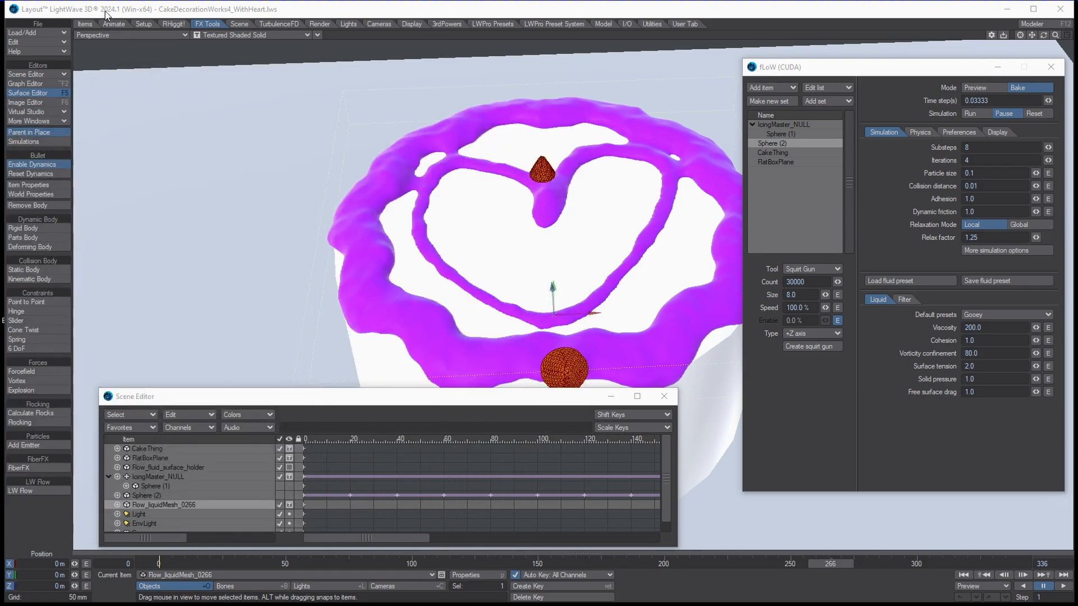
Step: Load the scene CakeDecoration.lws from the LWFlow Scenes folder
{"action": "left_click", "coordinate": [49, 30]}
{"action": "mouse_move", "coordinate": [187, 28]}
{"action": "left_click", "coordinate": [252, 29]}
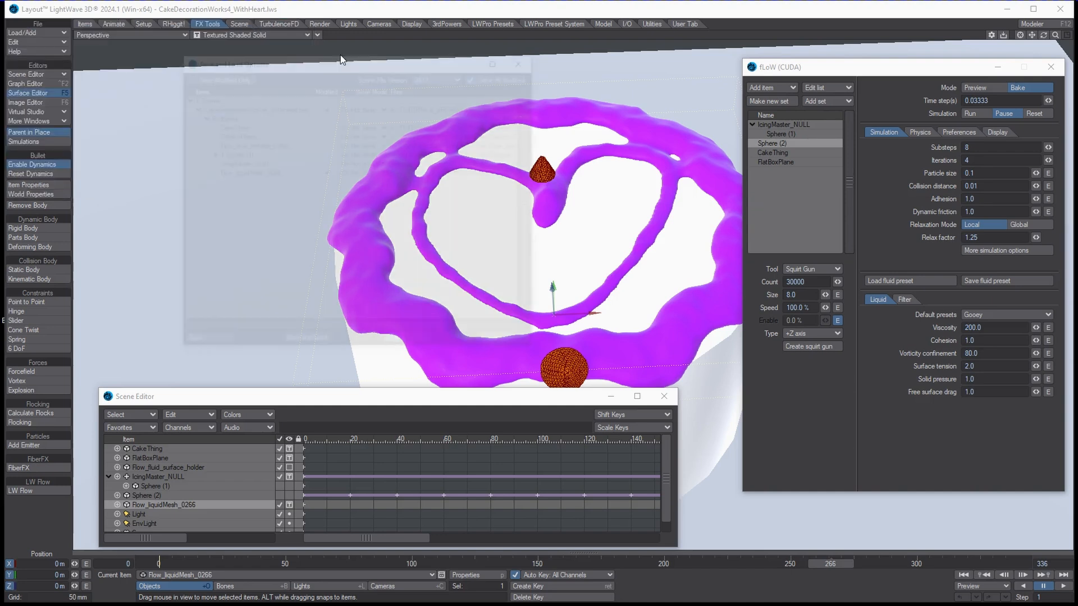
{"action": "left_click", "coordinate": [423, 346]}
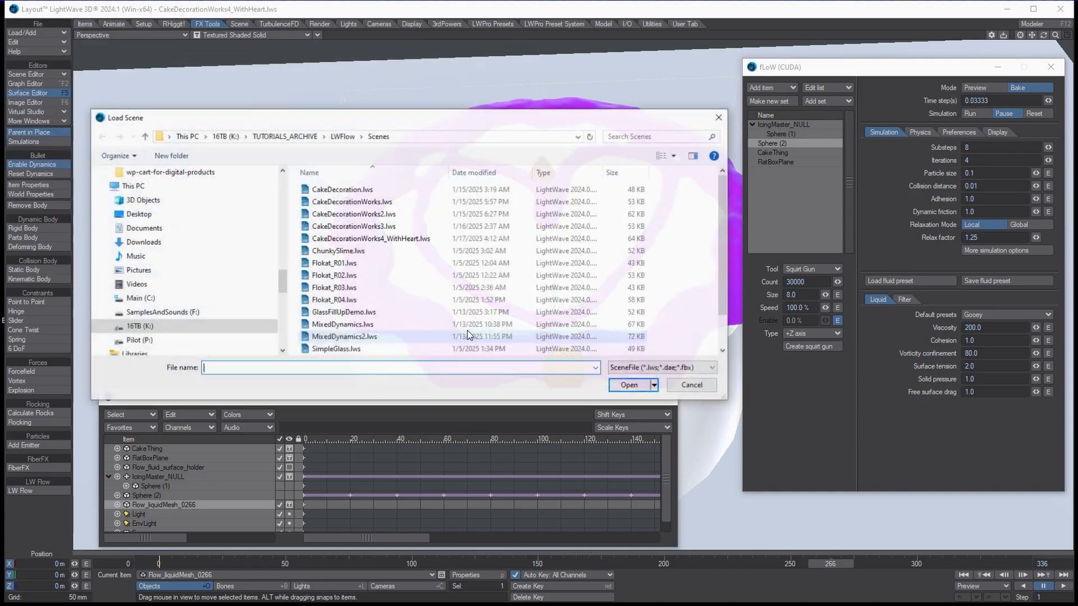
{"action": "left_click", "coordinate": [426, 190]}
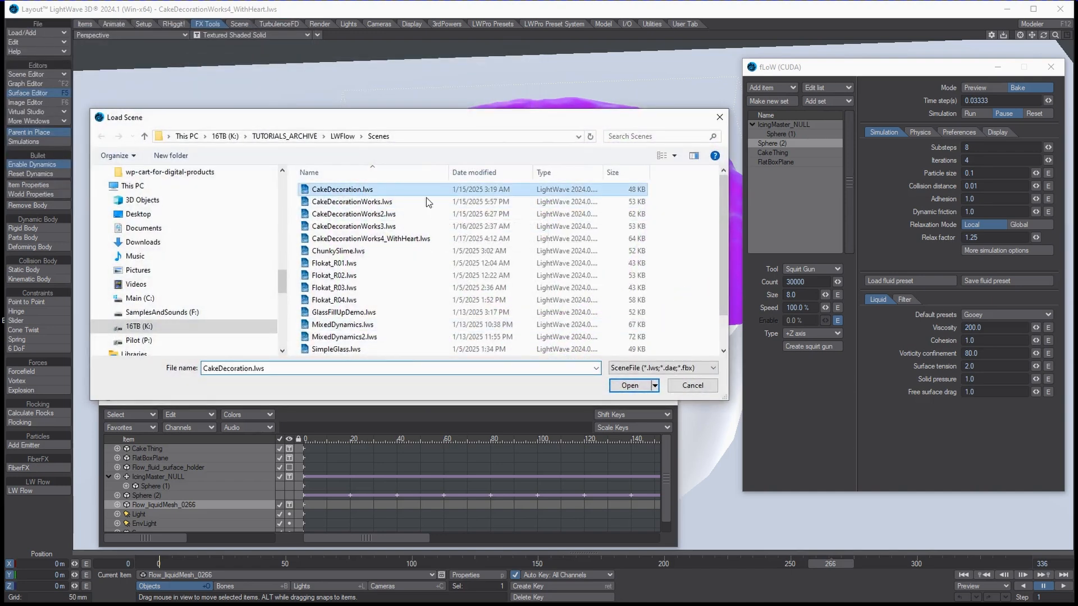
{"action": "left_click", "coordinate": [630, 385]}
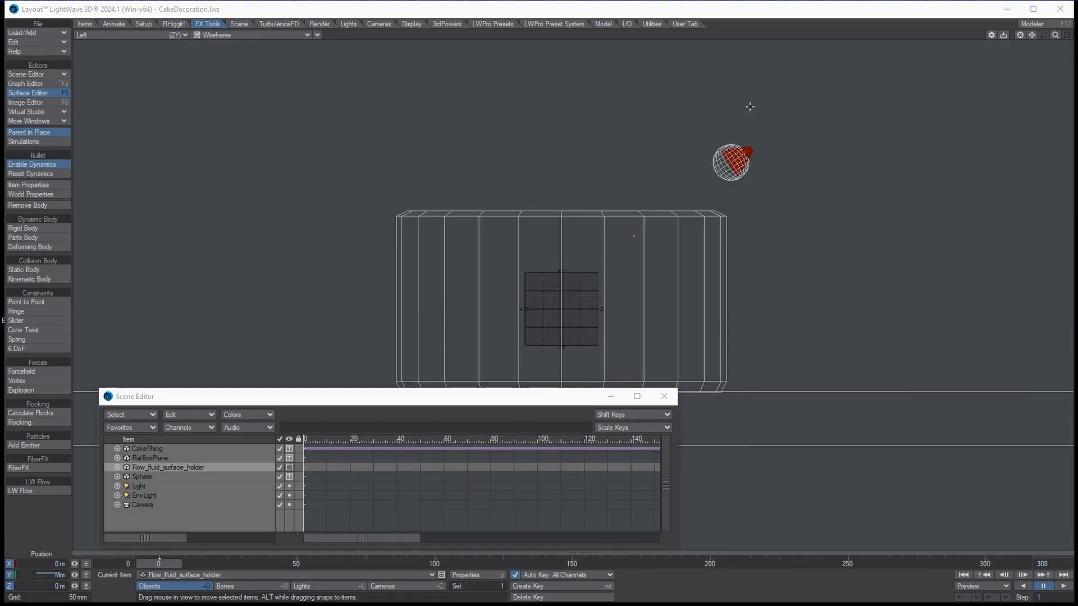
Step: Set the viewport to Perspective and open the LW Flow settings for the loaded scene
{"action": "left_click", "coordinate": [181, 36]}
{"action": "left_click", "coordinate": [176, 82]}
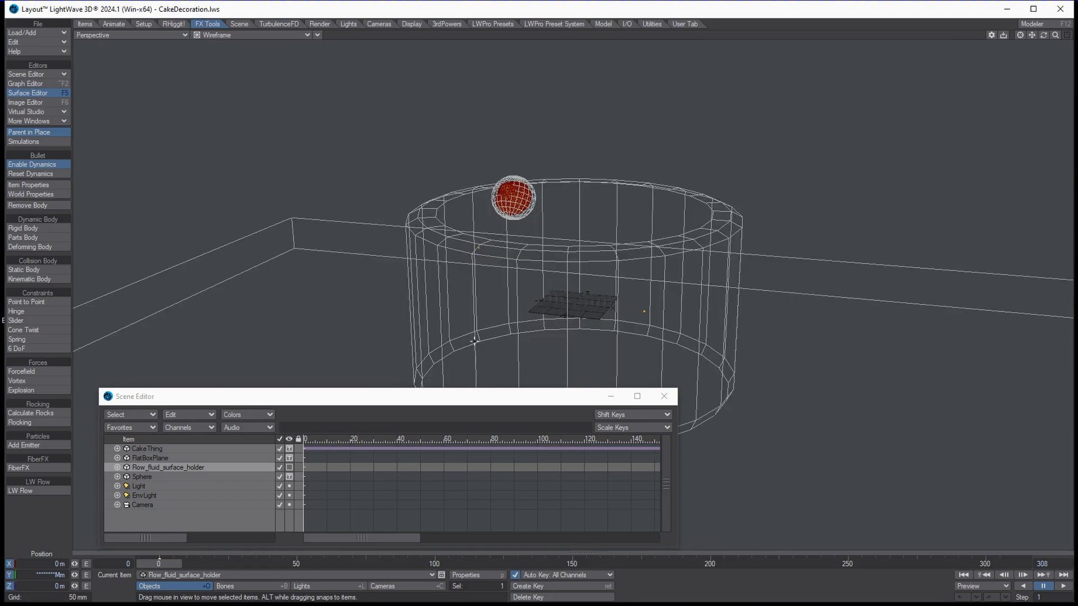
{"action": "left_click", "coordinate": [147, 565]}
{"action": "left_click", "coordinate": [62, 489]}
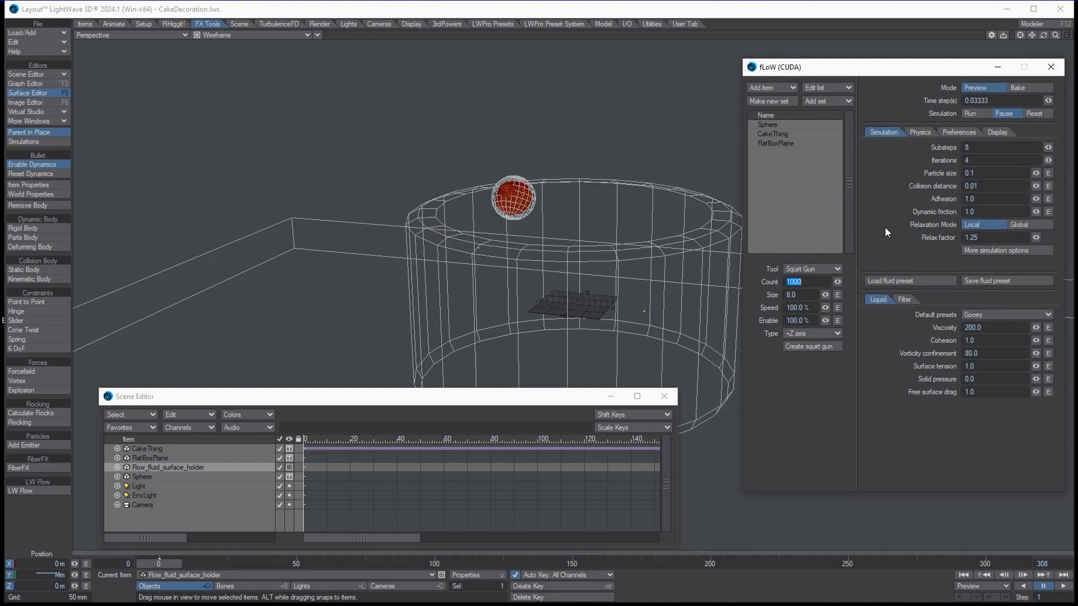
Step: Reset the LW Flow simulation, run it in preview mode and pause it once the icing has built up
{"action": "left_click", "coordinate": [1033, 114]}
{"action": "left_click", "coordinate": [970, 114]}
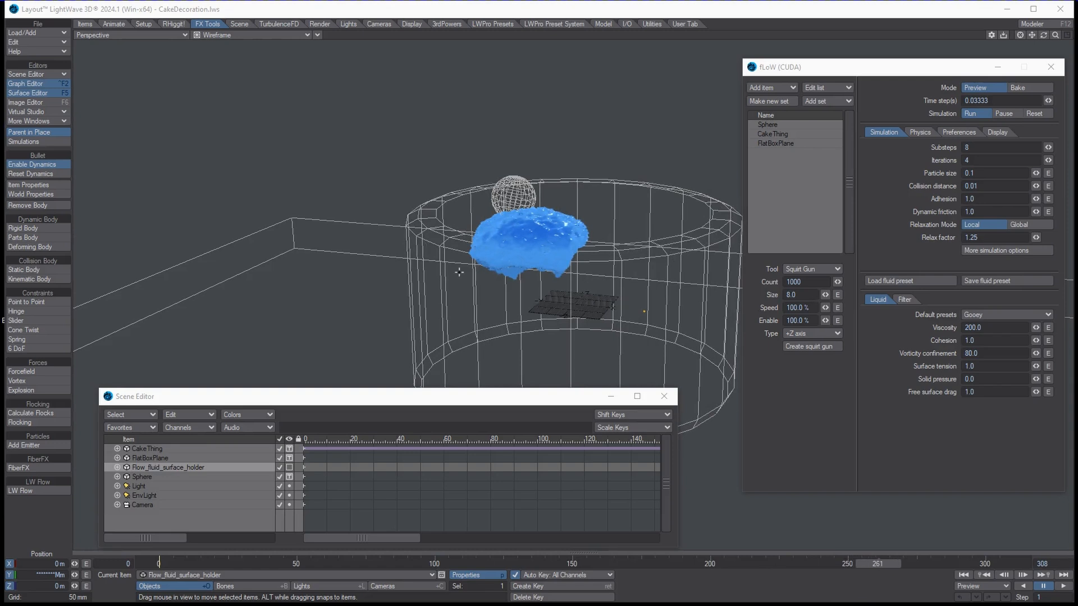
{"action": "left_click", "coordinate": [999, 114]}
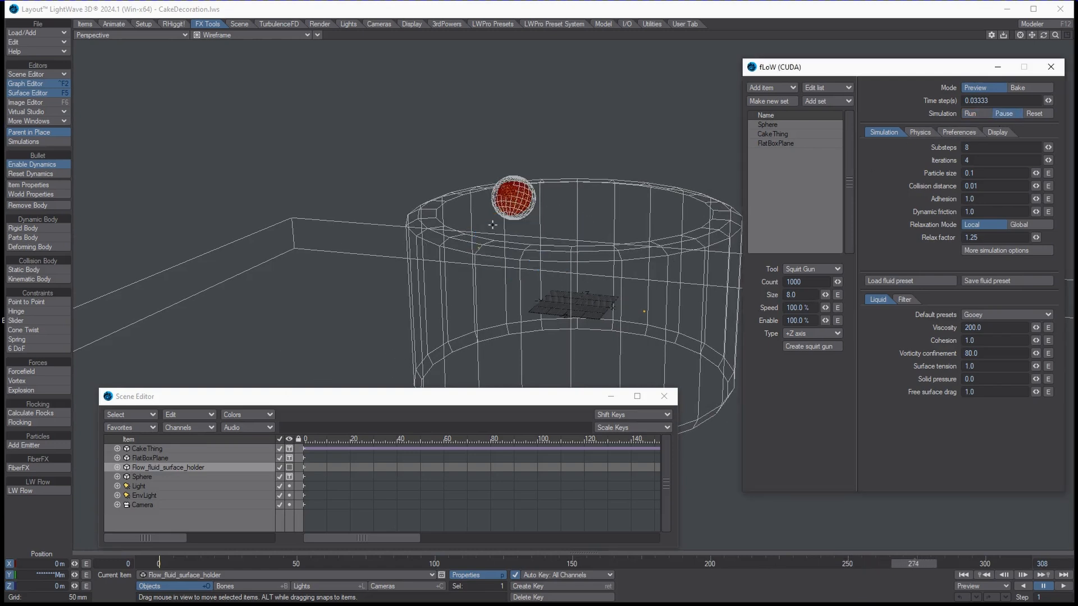
Step: Load the recent scene CakeDecorationWorks4_WithHeart.lws and look down on the cake top from a slightly steeper angle
{"action": "left_click", "coordinate": [45, 42]}
{"action": "mouse_move", "coordinate": [51, 45]}
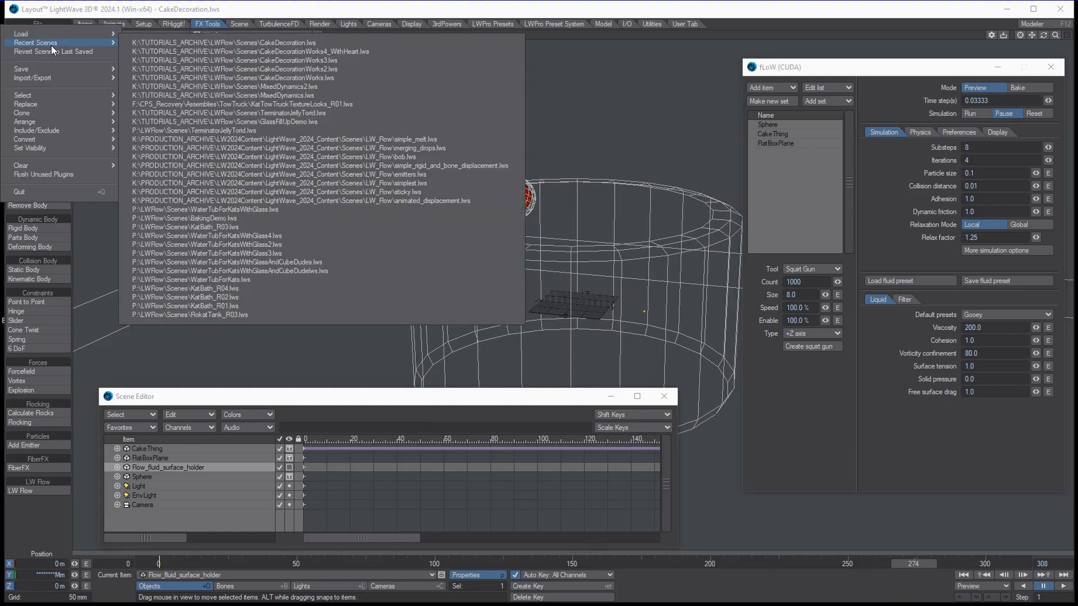
{"action": "left_click", "coordinate": [279, 51]}
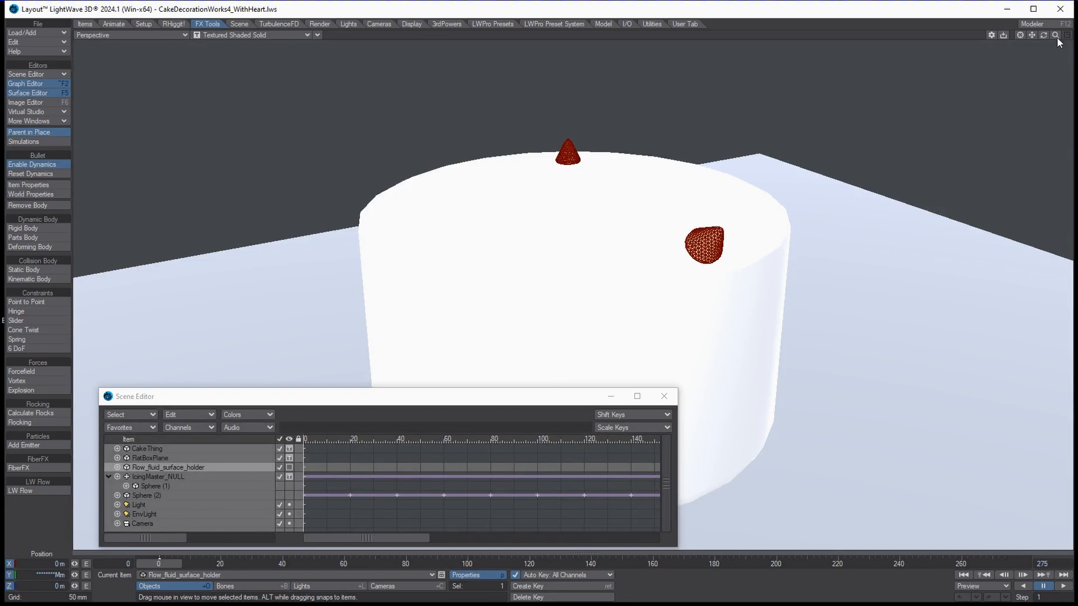
{"action": "left_click_drag", "start_coordinate": [1043, 35], "coordinate": [1038, 44]}
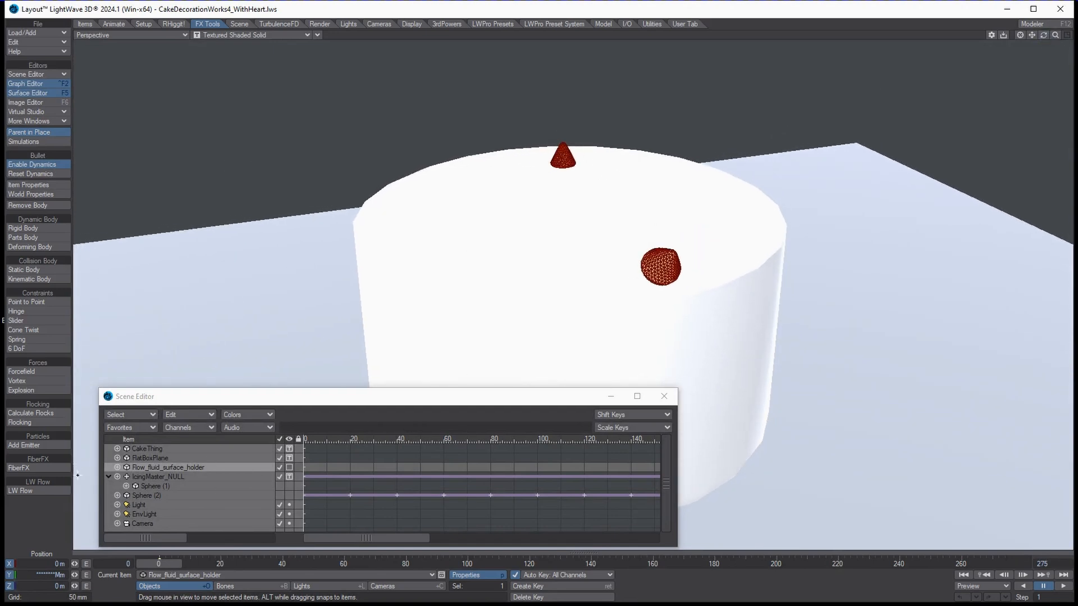
Step: Select IcingMaster_NULL and display its pitch rotation channel in the Graph Editor
{"action": "left_click", "coordinate": [181, 477]}
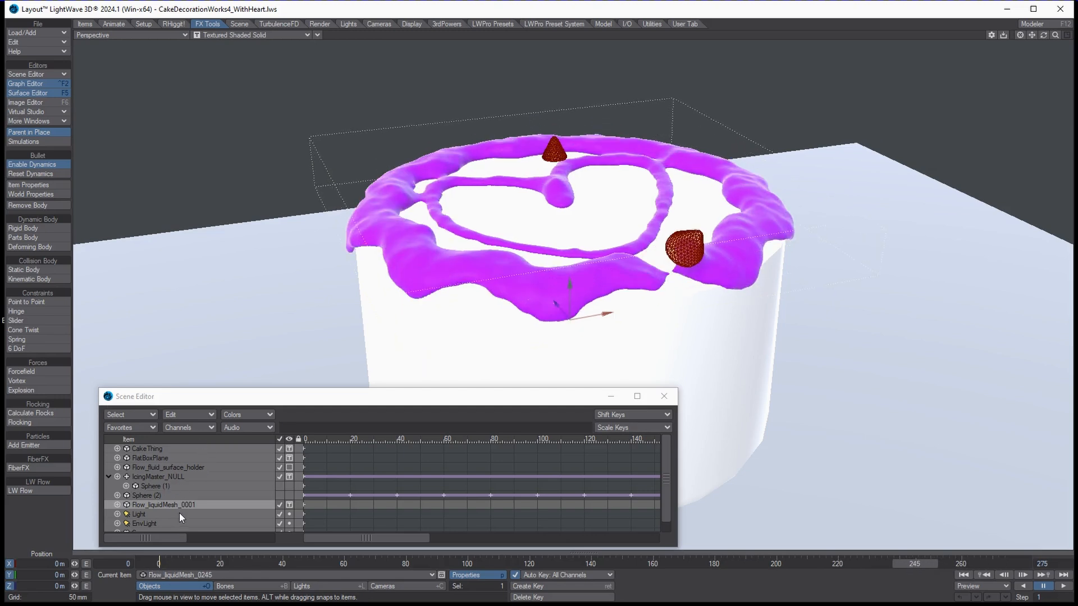
{"action": "left_click", "coordinate": [178, 477]}
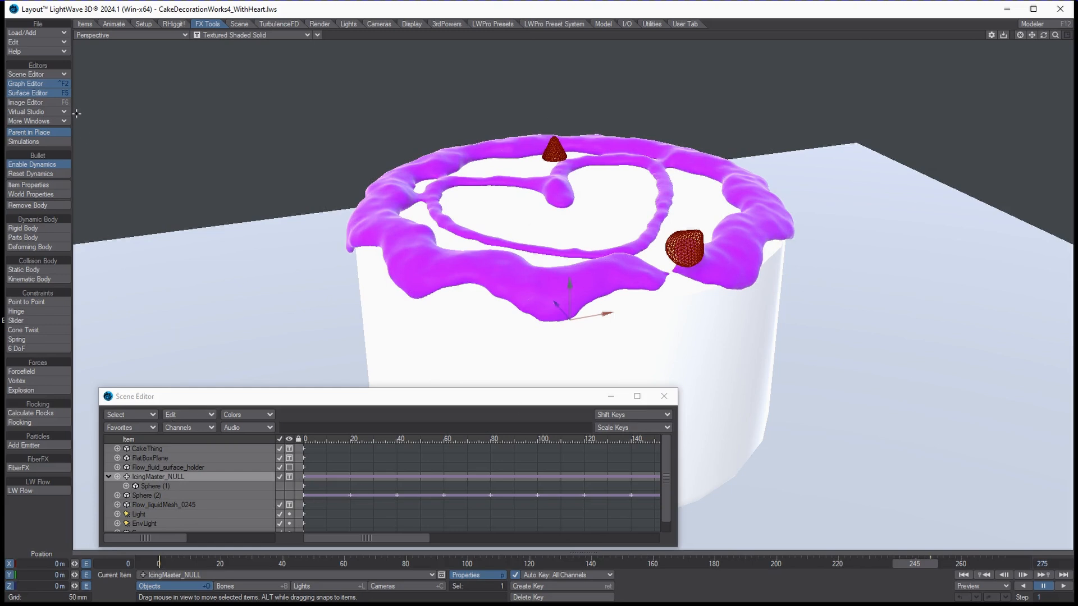
{"action": "left_click", "coordinate": [36, 85]}
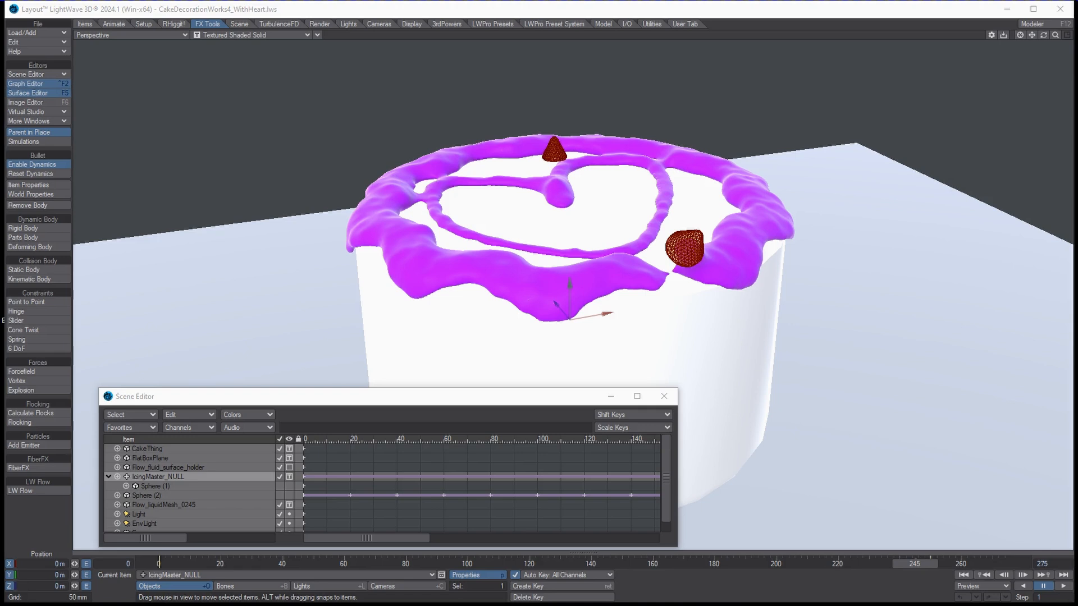
{"action": "left_click_drag", "start_coordinate": [0, 202], "coordinate": [283, 197]}
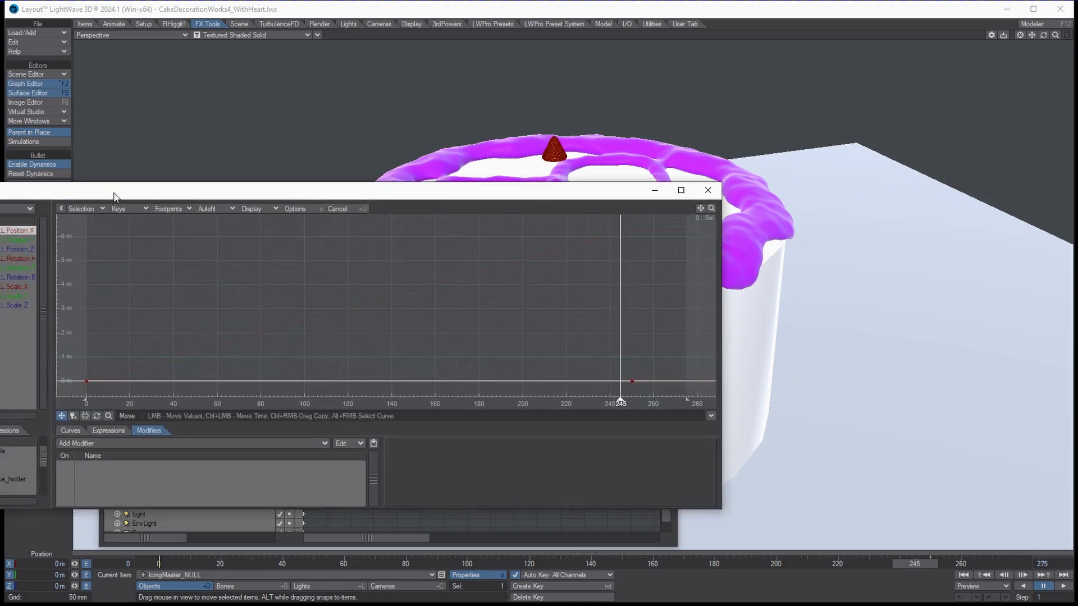
{"action": "left_click_drag", "start_coordinate": [120, 197], "coordinate": [319, 211]}
{"action": "left_click", "coordinate": [221, 280]}
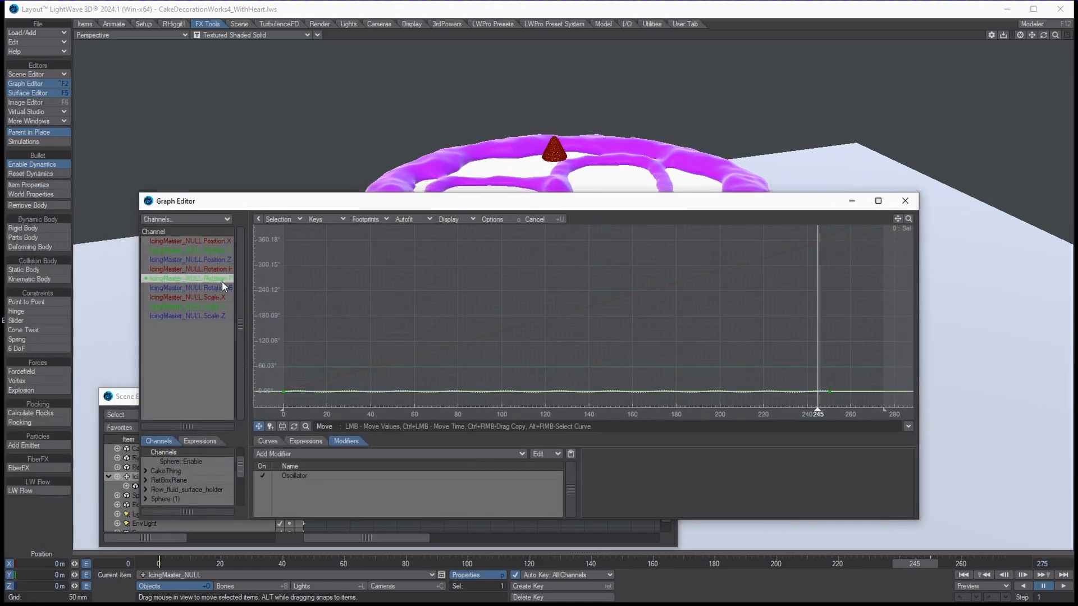
Step: Examine the Oscillator modifier settings on the pitch rotation channel of IcingMaster_NULL, and clear the Graph Editor out of view
{"action": "double_click", "coordinate": [322, 474]}
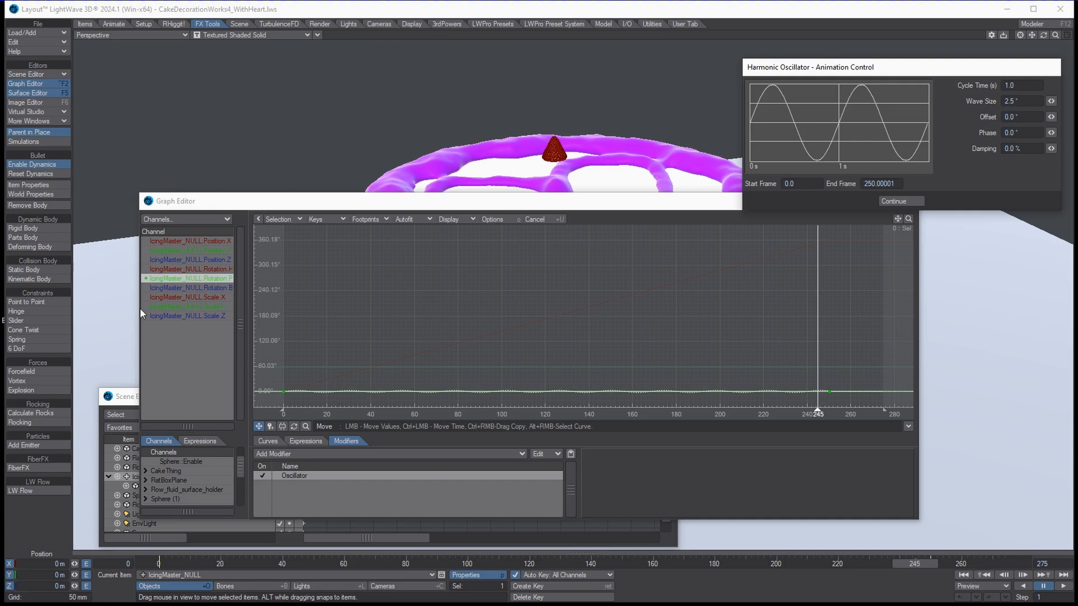
{"action": "left_click_drag", "start_coordinate": [135, 307], "coordinate": [96, 309]}
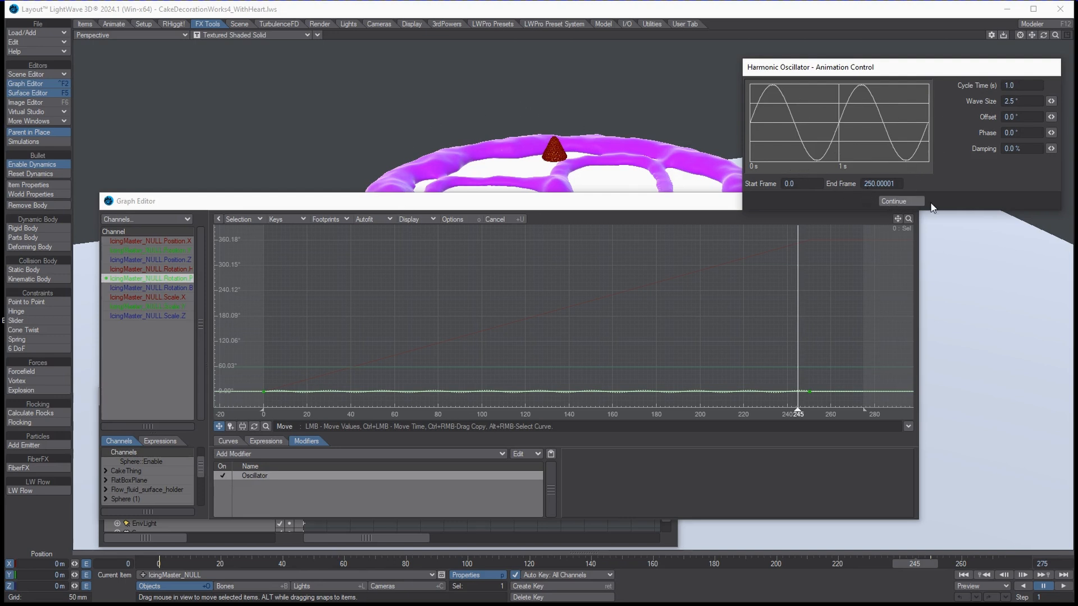
{"action": "left_click", "coordinate": [893, 201]}
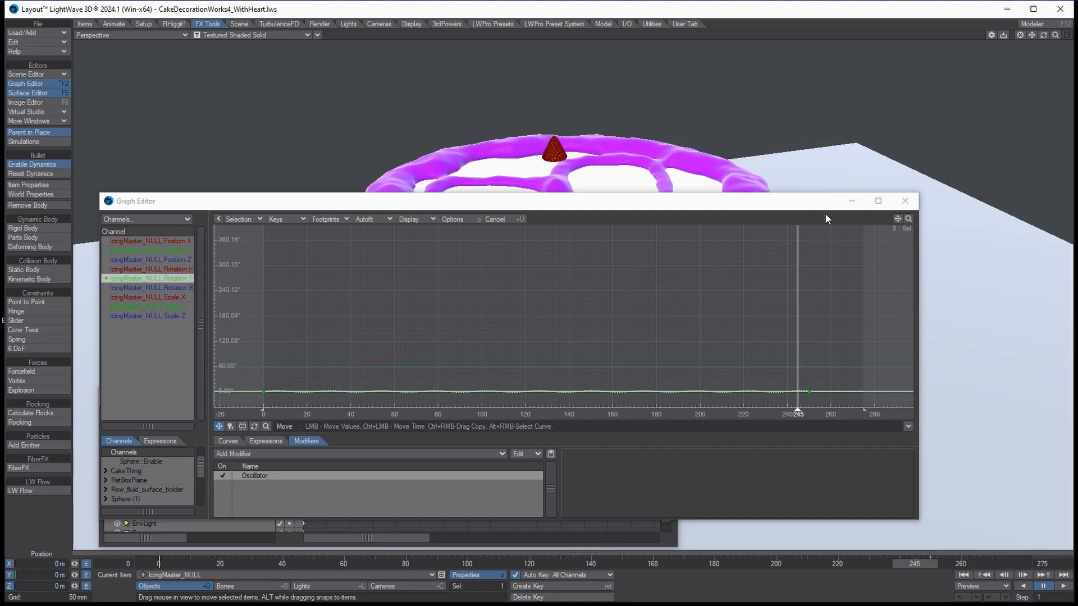
{"action": "left_click_drag", "start_coordinate": [812, 206], "coordinate": [0, 281]}
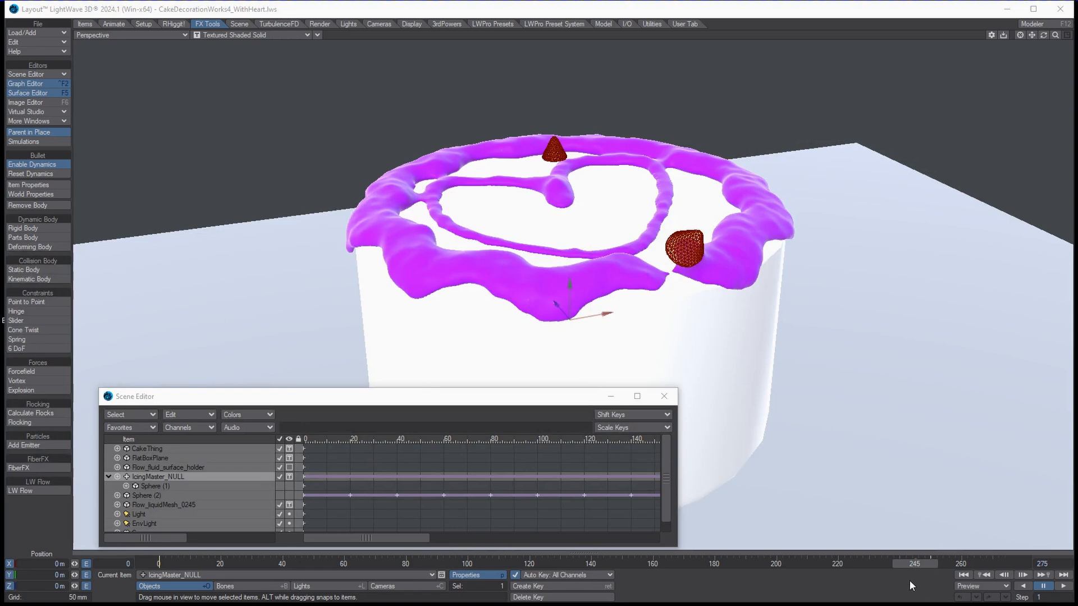
Step: At frame 251, add IcingMaster_NULL to the LW Flow item list and select its child Sphere (1)
{"action": "mouse_move", "coordinate": [911, 562]}
{"action": "left_mouse_down"}
{"action": "mouse_move", "coordinate": [880, 561]}
{"action": "mouse_move", "coordinate": [912, 560]}
{"action": "left_mouse_up"}
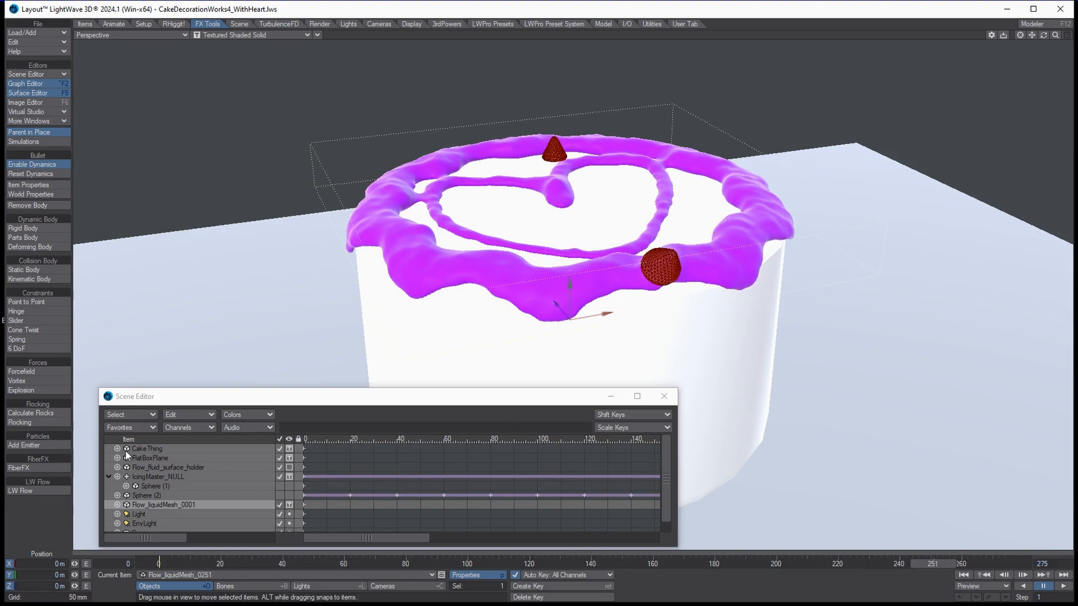
{"action": "left_click", "coordinate": [34, 491]}
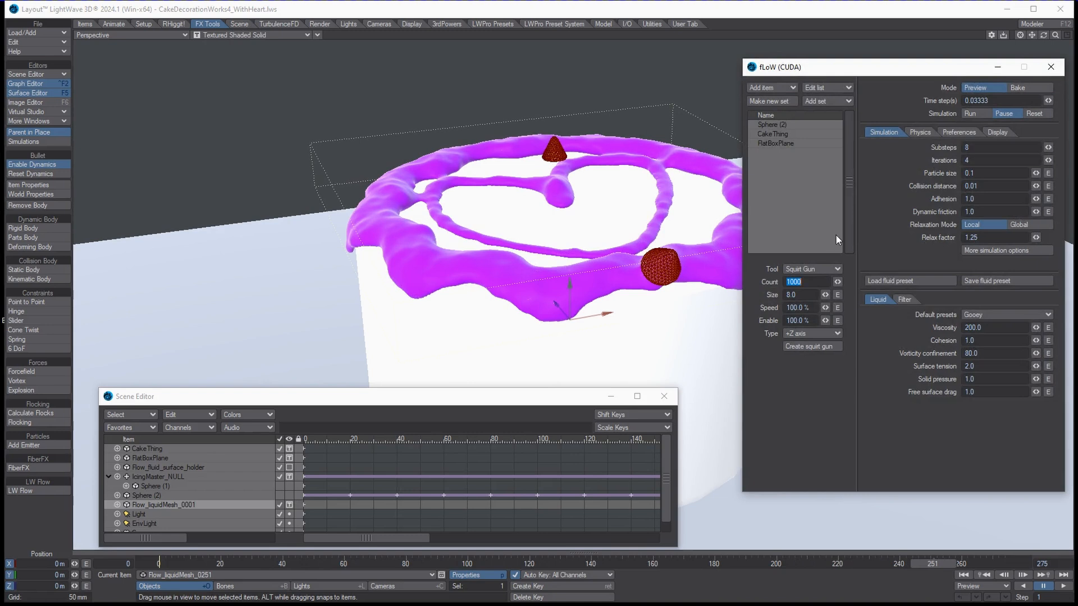
{"action": "left_click", "coordinate": [777, 86]}
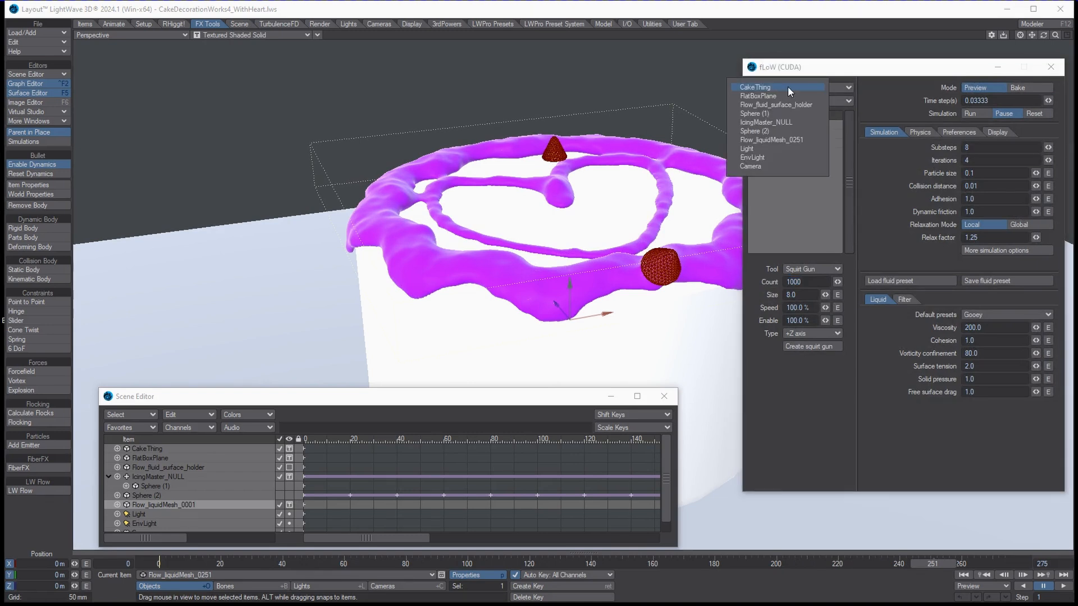
{"action": "left_click", "coordinate": [783, 123]}
{"action": "left_click", "coordinate": [752, 120]}
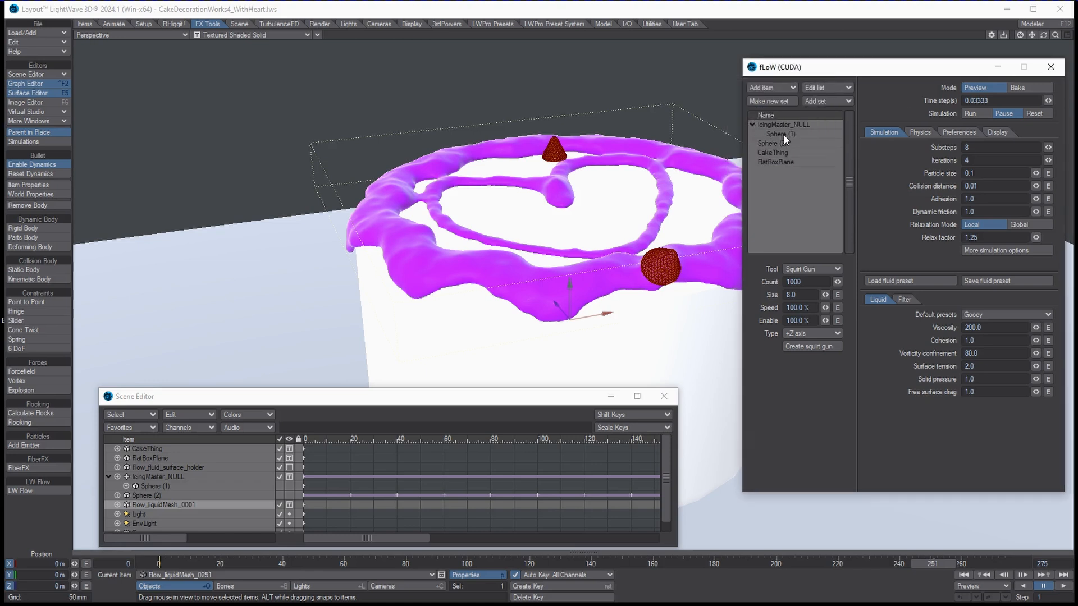
{"action": "left_click", "coordinate": [784, 135]}
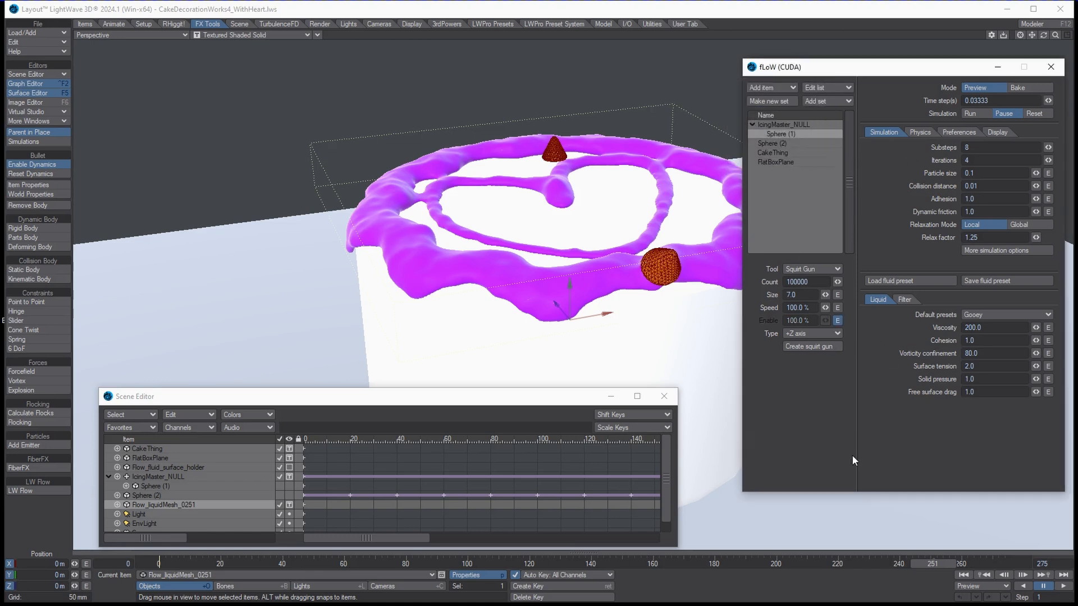
Step: Examine the key at frame 248 on the Enable envelope of Sphere (1), and scrub the timeline to frame 275
{"action": "left_click", "coordinate": [839, 322]}
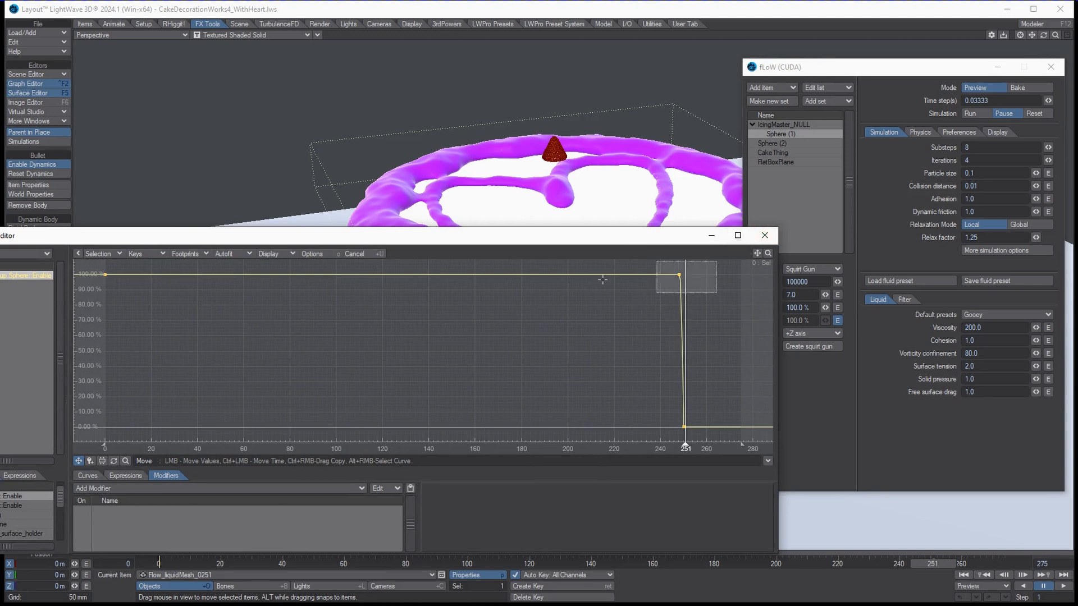
{"action": "left_click", "coordinate": [680, 275]}
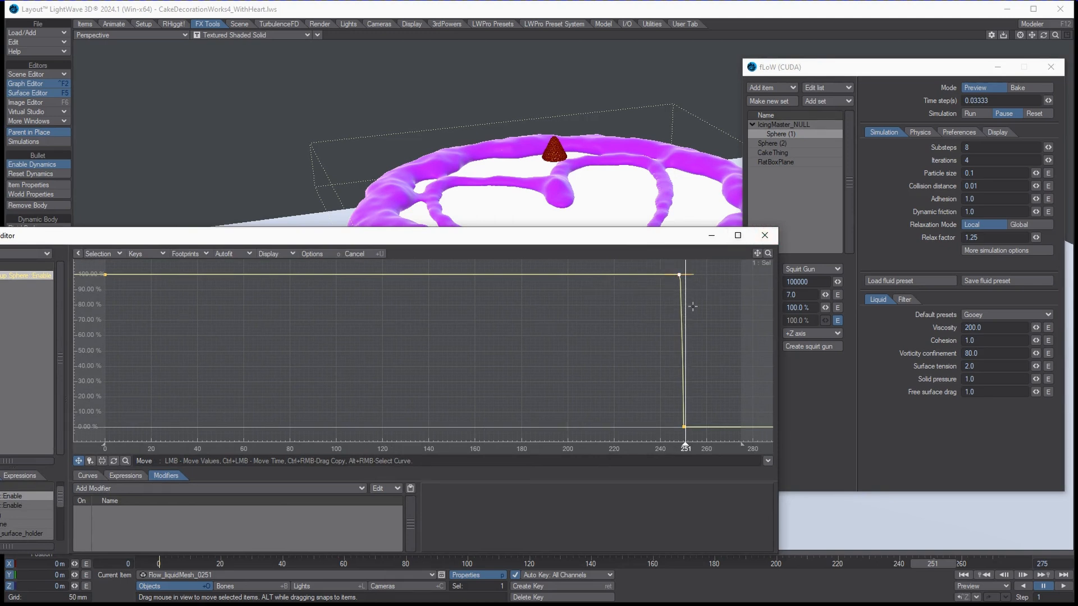
{"action": "left_click", "coordinate": [87, 475]}
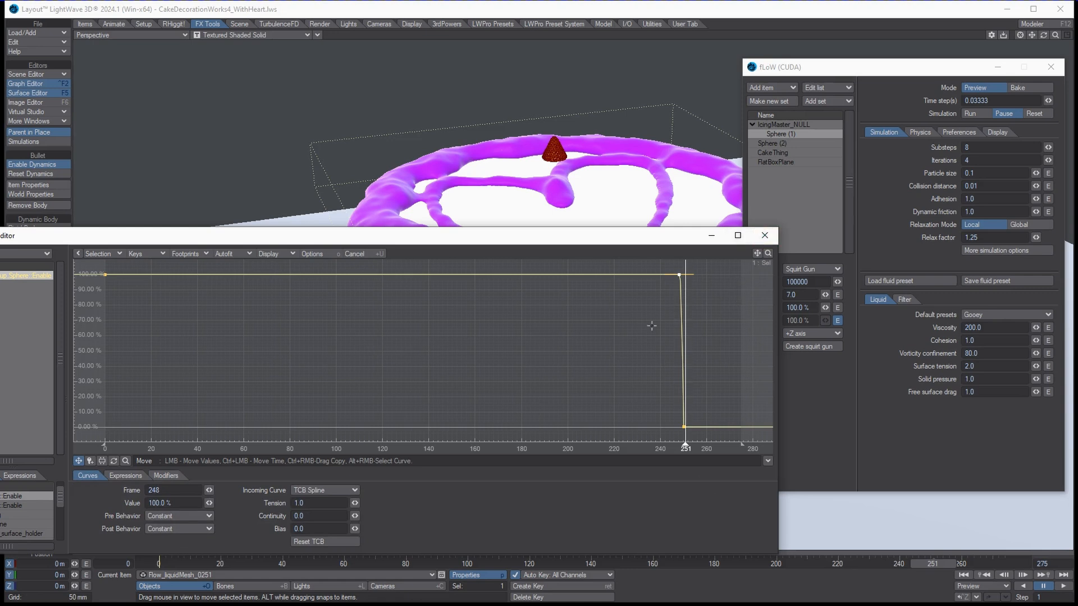
{"action": "left_click", "coordinate": [766, 236]}
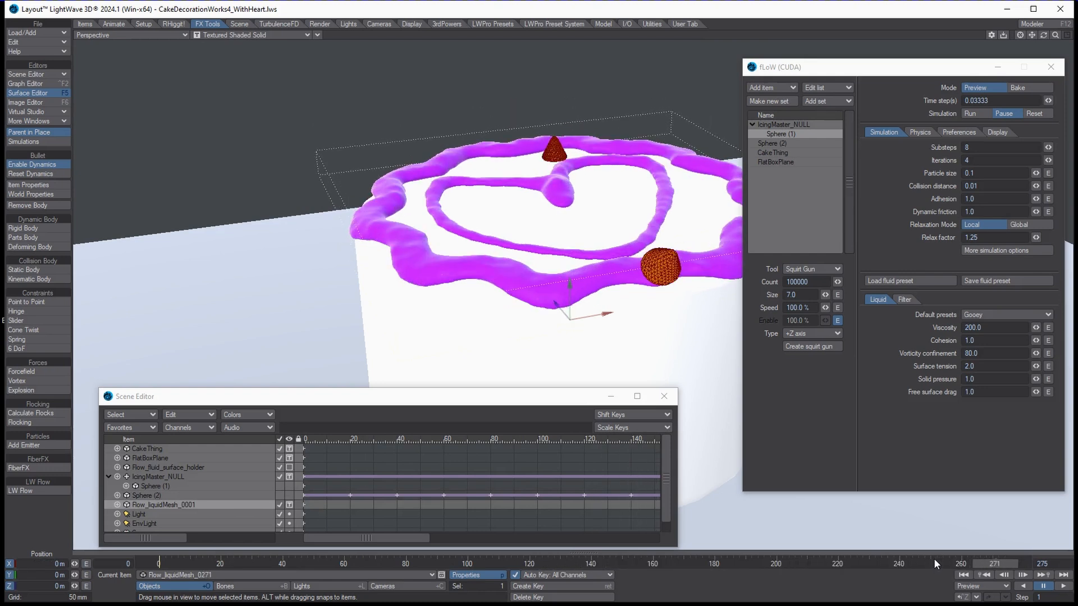
{"action": "mouse_move", "coordinate": [934, 560]}
{"action": "left_mouse_down"}
{"action": "mouse_move", "coordinate": [949, 560]}
{"action": "mouse_move", "coordinate": [936, 561]}
{"action": "left_mouse_up"}
Step: Set the fluid output folder to the cakedecoration folder inside CakeEdgeDecoration's Flow_fluid_meshes folder
{"action": "left_click", "coordinate": [820, 144]}
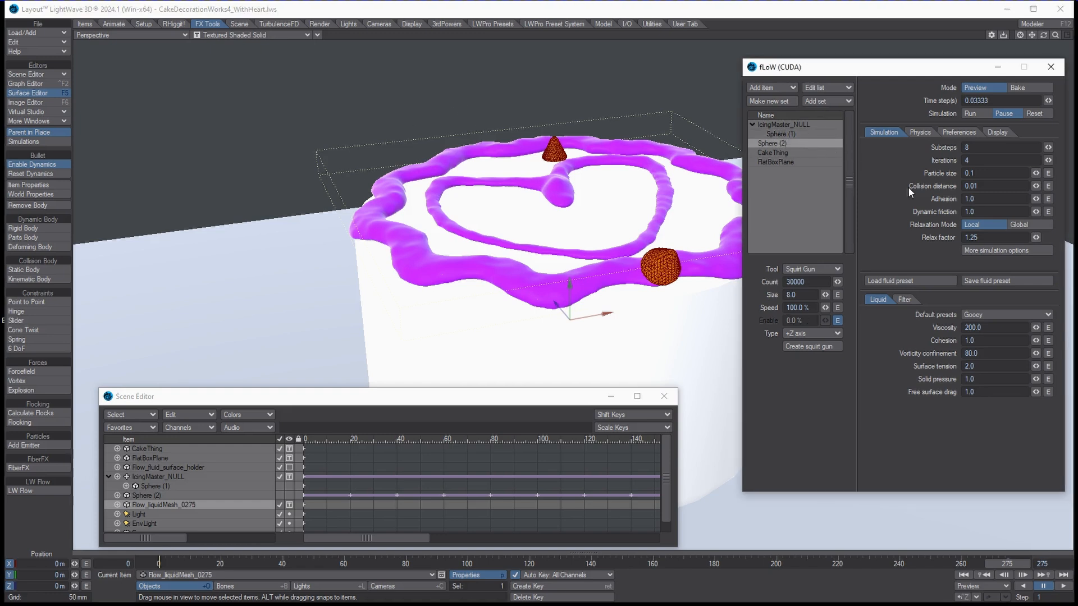
{"action": "left_click", "coordinate": [946, 130]}
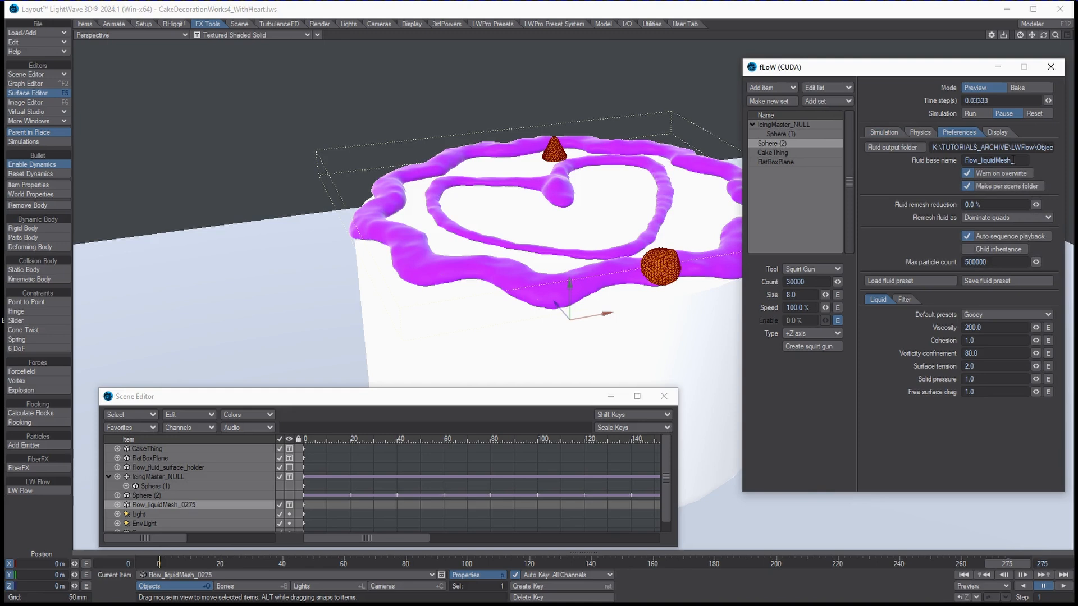
{"action": "left_click", "coordinate": [905, 148]}
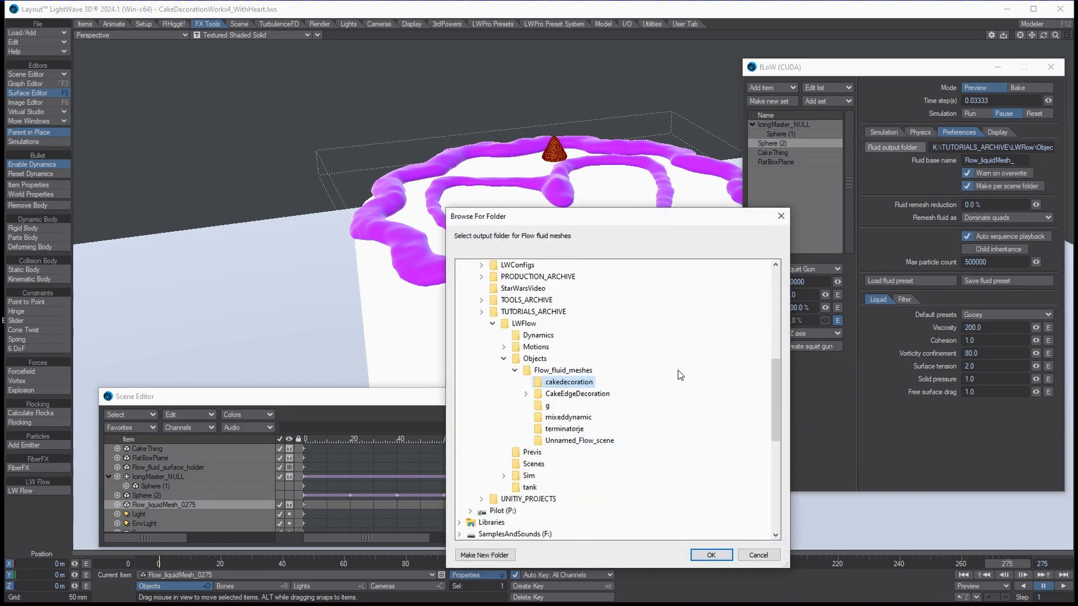
{"action": "left_click", "coordinate": [577, 394]}
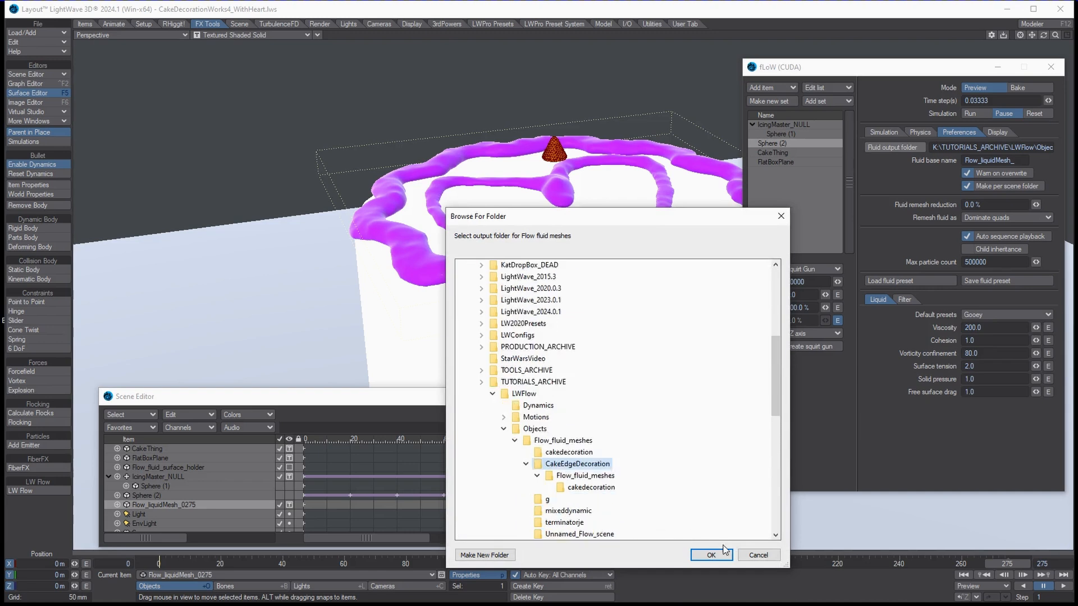
{"action": "left_click", "coordinate": [588, 488]}
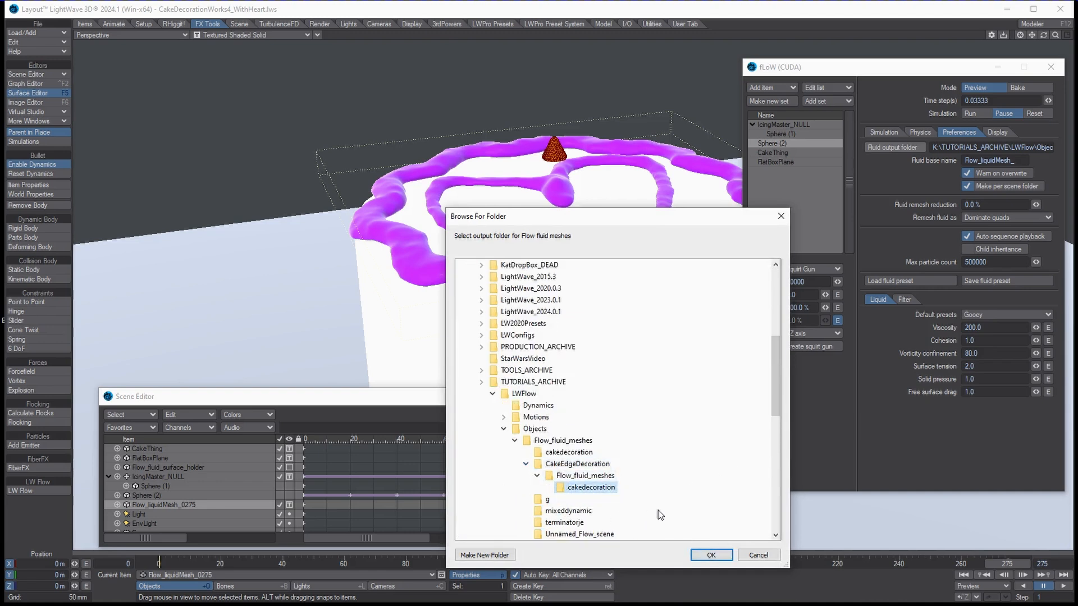
{"action": "left_click", "coordinate": [711, 555]}
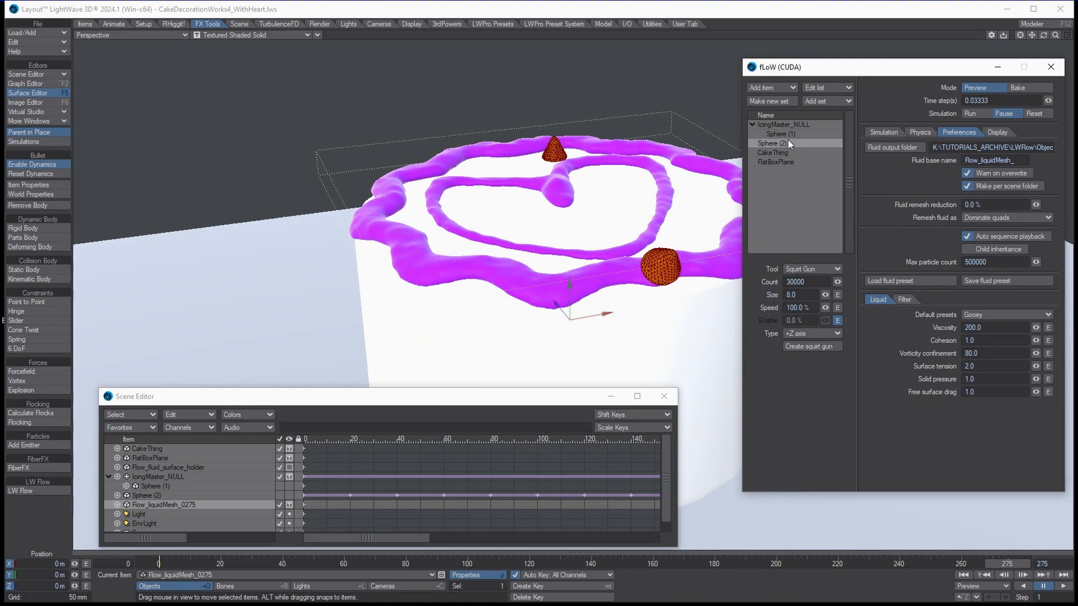
Step: Set the body type of Sphere (2) to None and reset the simulation
{"action": "left_click", "coordinate": [771, 135]}
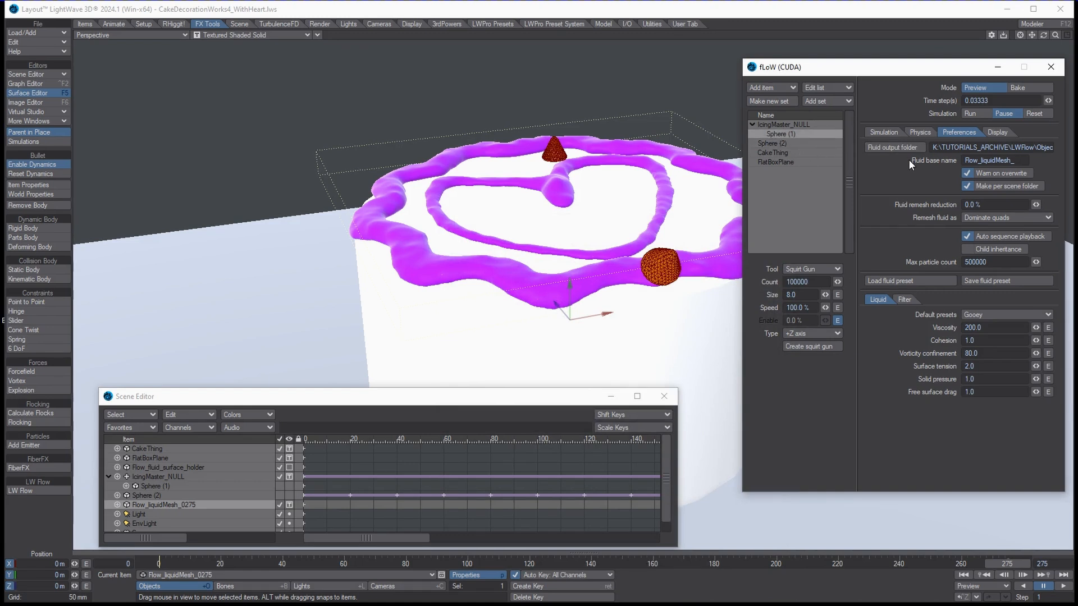
{"action": "left_click", "coordinate": [784, 145]}
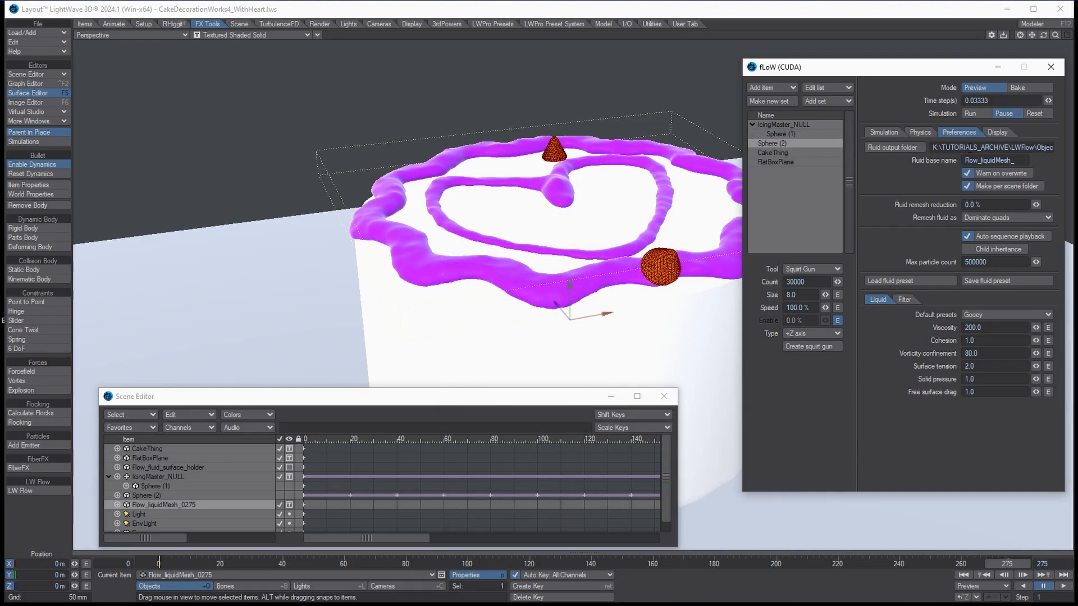
{"action": "left_click", "coordinate": [921, 133]}
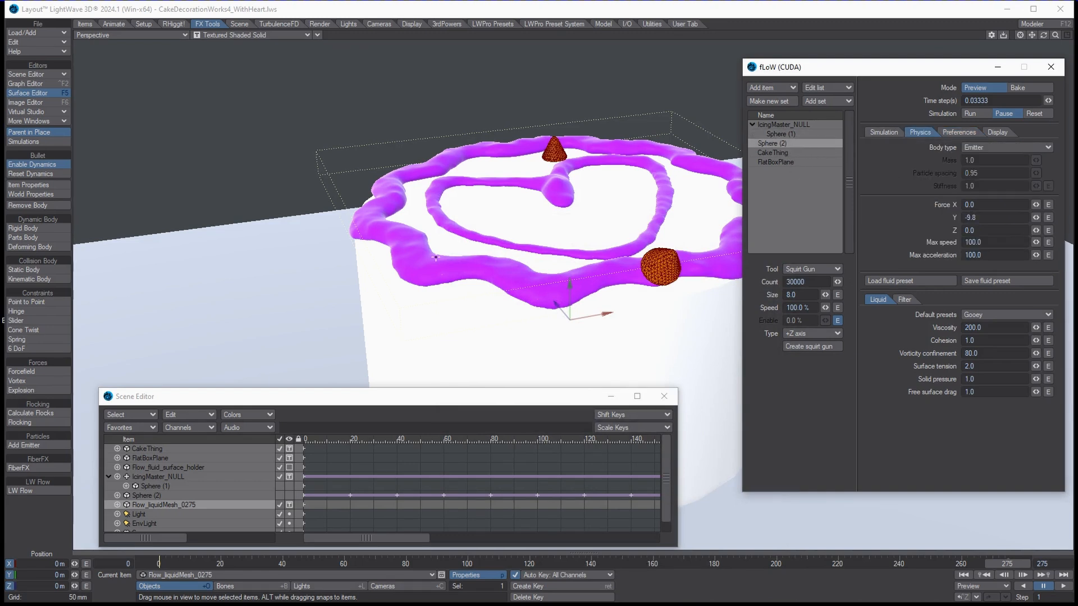
{"action": "left_click", "coordinate": [1002, 147]}
{"action": "left_click", "coordinate": [997, 136]}
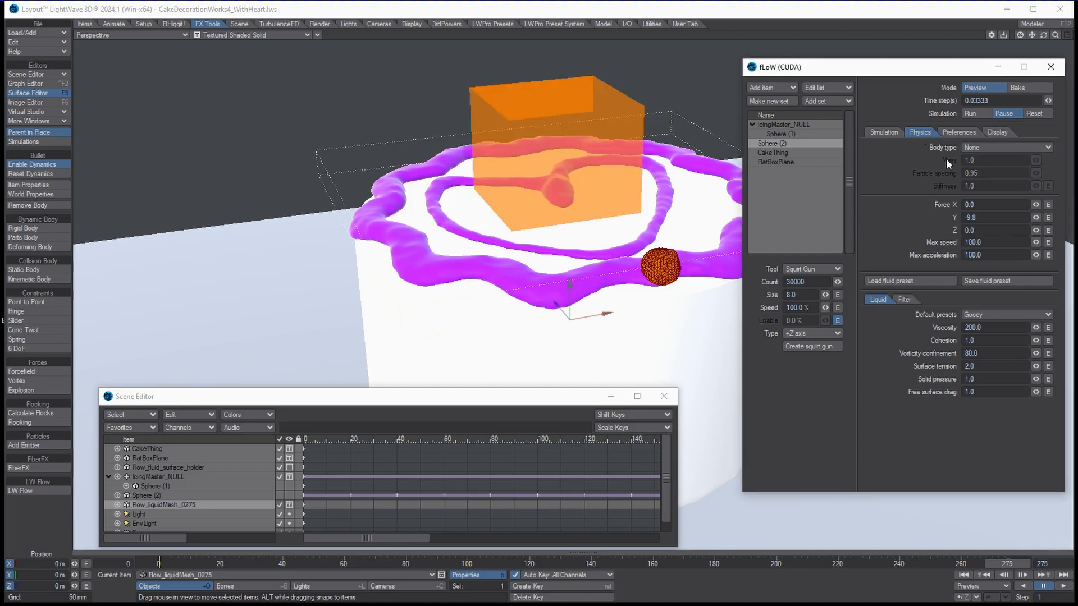
{"action": "left_click", "coordinate": [1038, 115]}
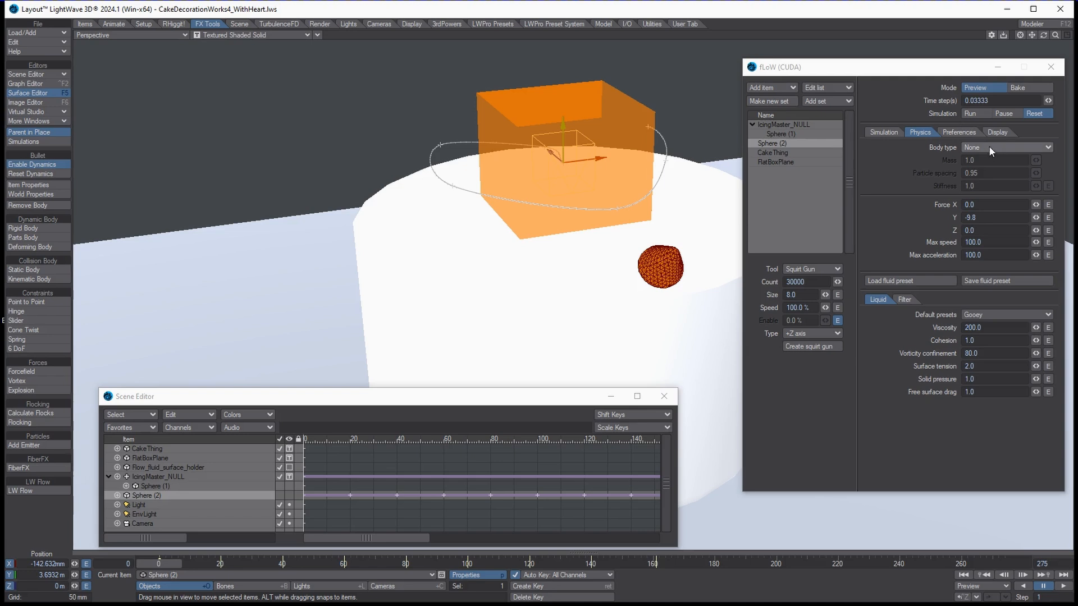
Step: Run a short preview of the edge icing simulation to about frame 31, and reset it
{"action": "left_click", "coordinate": [959, 132]}
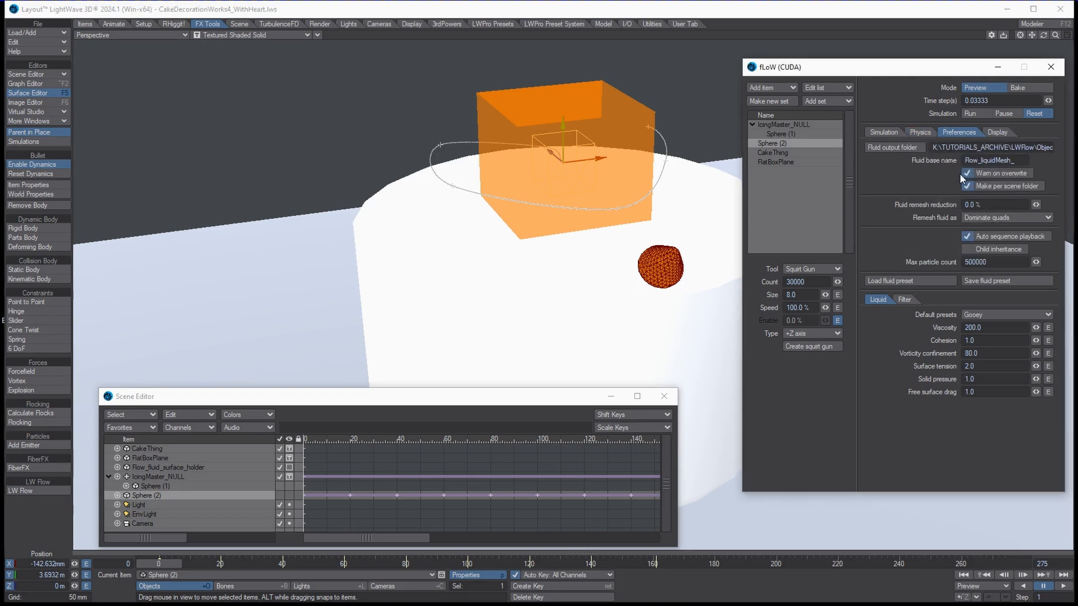
{"action": "left_click", "coordinate": [982, 113]}
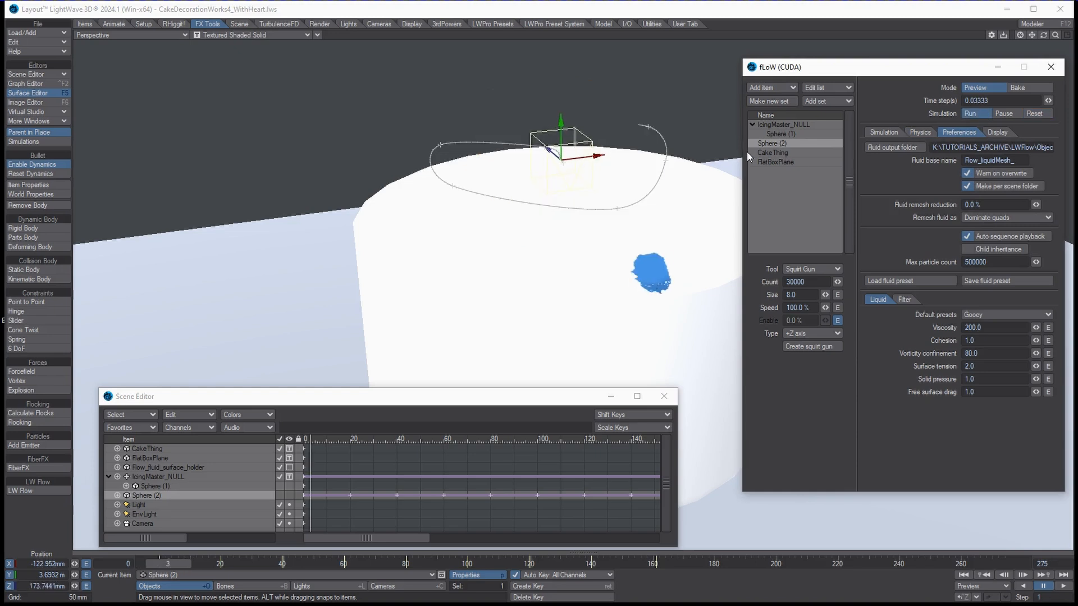
{"action": "left_click", "coordinate": [1003, 114]}
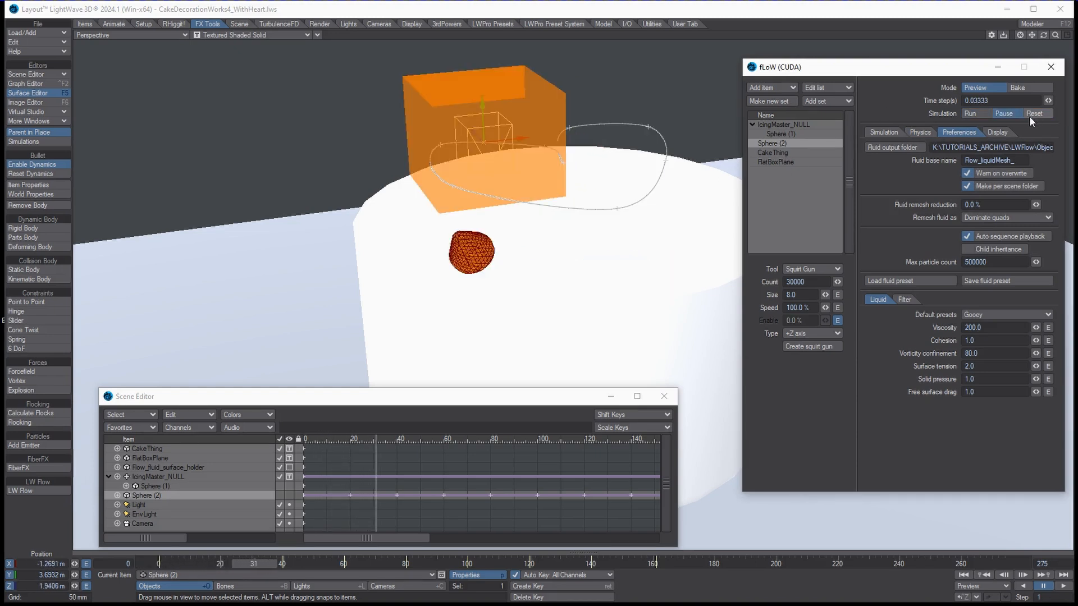
{"action": "left_click", "coordinate": [1030, 114]}
Step: Bake the edge icing simulation, deleting the existing files in the output folder, and pause the bake at frame 270
{"action": "left_click", "coordinate": [1026, 87]}
{"action": "left_click", "coordinate": [969, 113]}
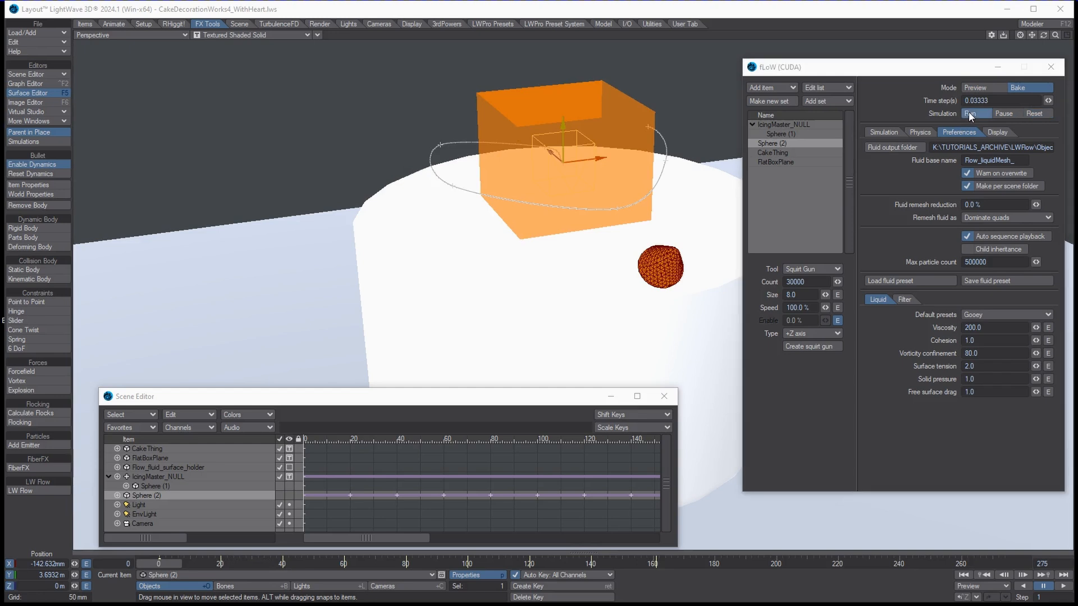
{"action": "left_click_drag", "start_coordinate": [820, 73], "coordinate": [334, 212]}
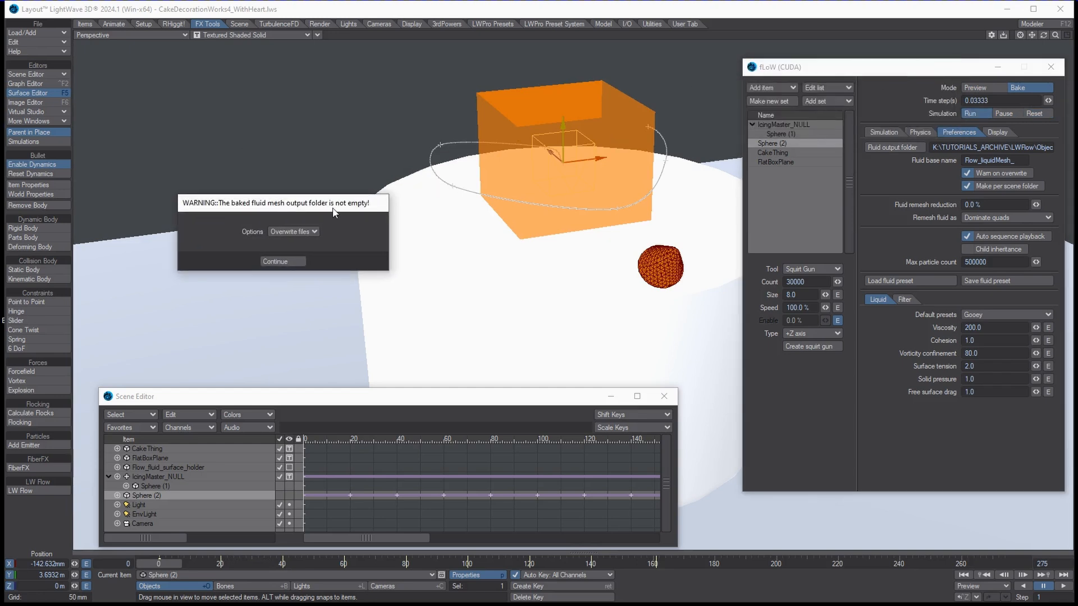
{"action": "left_click", "coordinate": [293, 238]}
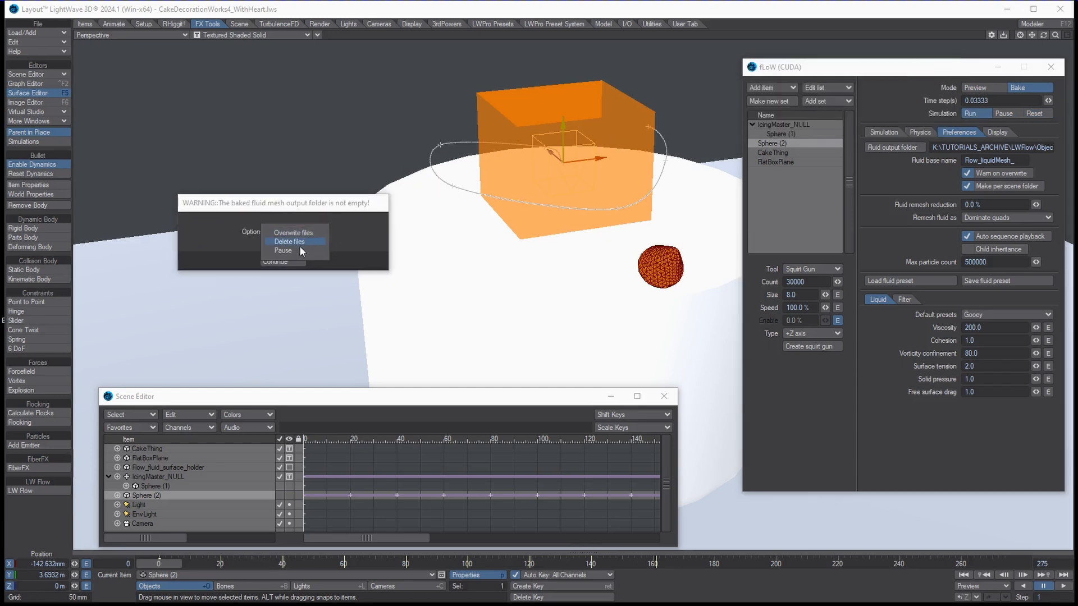
{"action": "left_click", "coordinate": [300, 247]}
{"action": "left_click", "coordinate": [290, 263]}
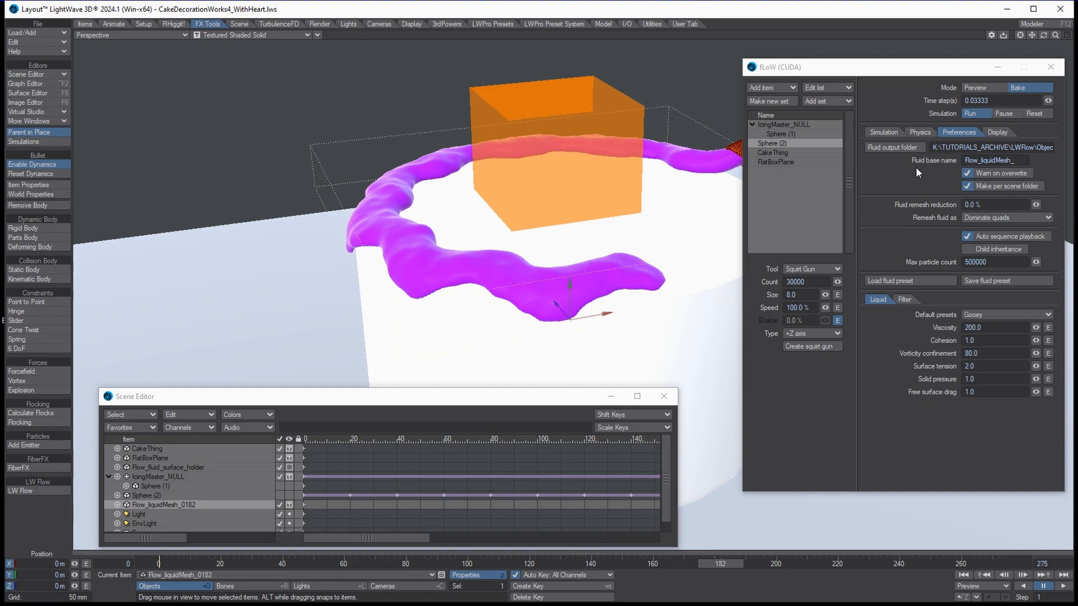
{"action": "left_click_drag", "start_coordinate": [893, 67], "coordinate": [933, 91]}
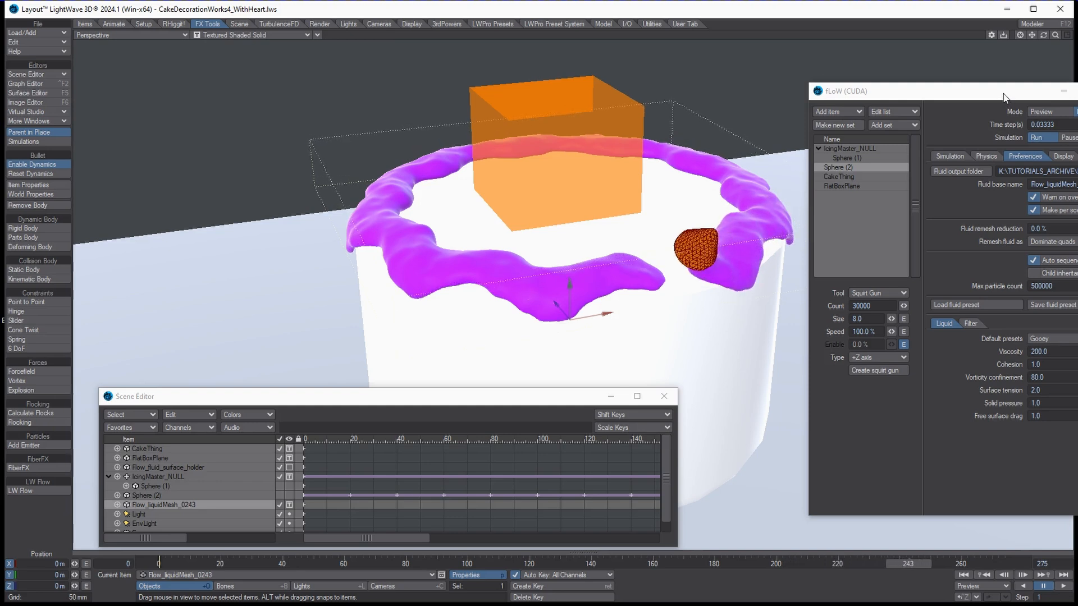
{"action": "left_click_drag", "start_coordinate": [1004, 93], "coordinate": [895, 66]}
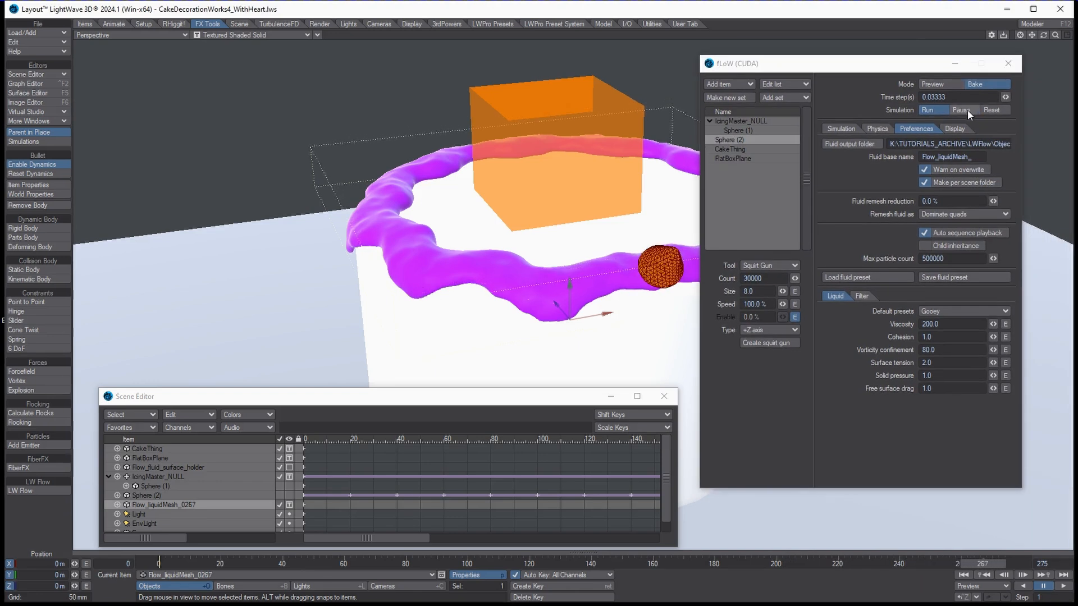
{"action": "left_click", "coordinate": [968, 109]}
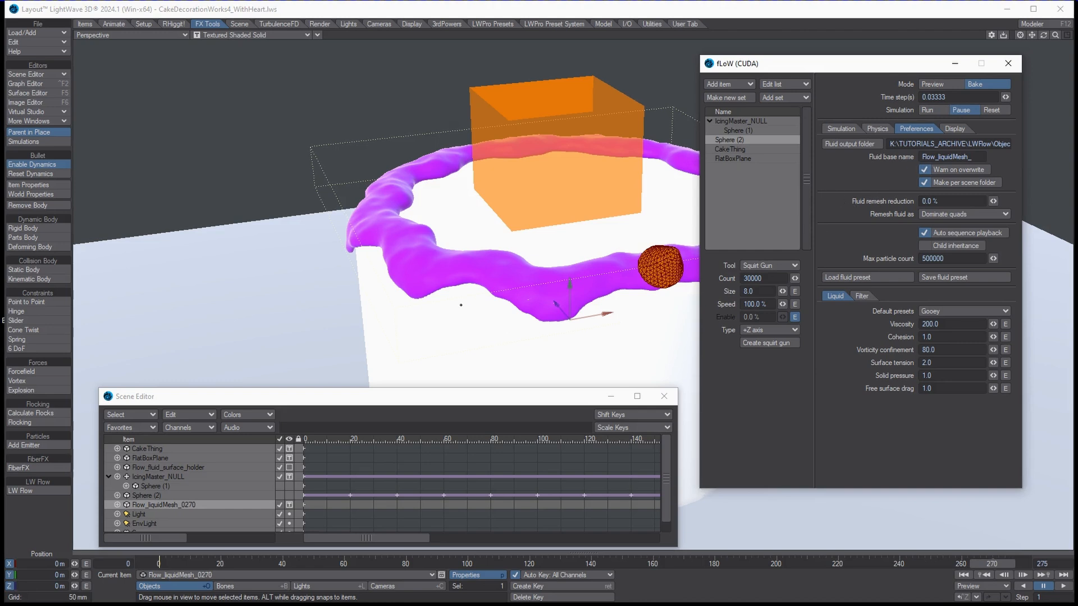
Step: Set the body type of Sphere (1) to None
{"action": "left_click", "coordinate": [163, 486]}
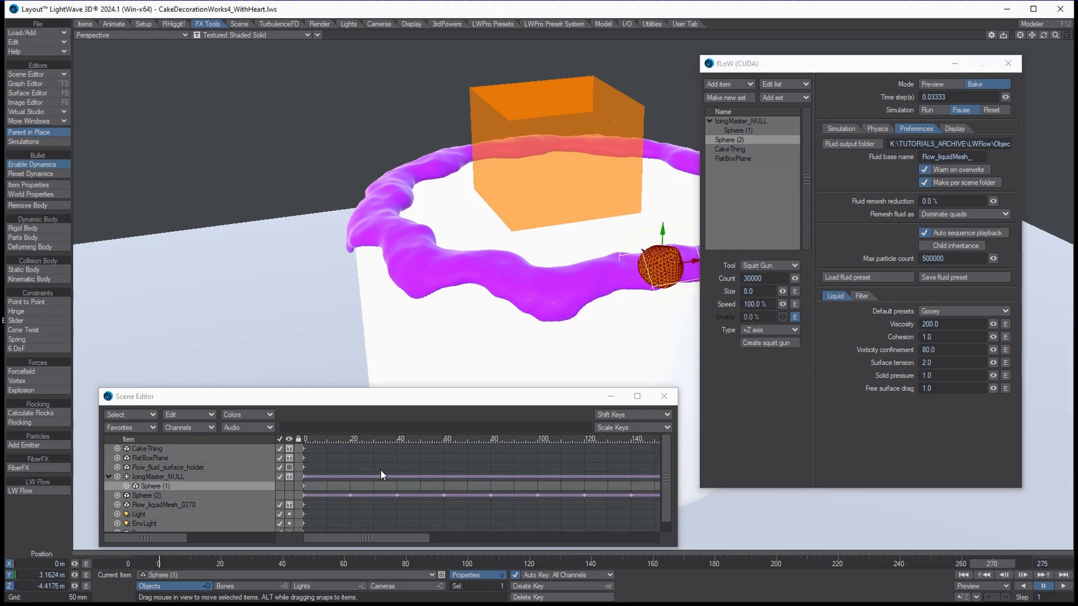
{"action": "left_click", "coordinate": [765, 130]}
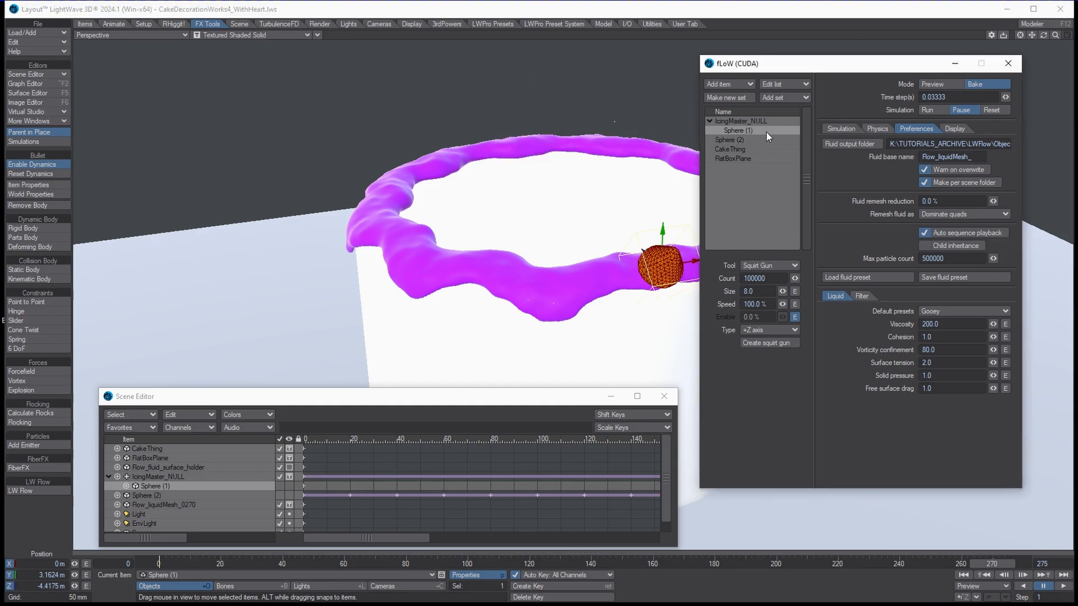
{"action": "left_click", "coordinate": [871, 128]}
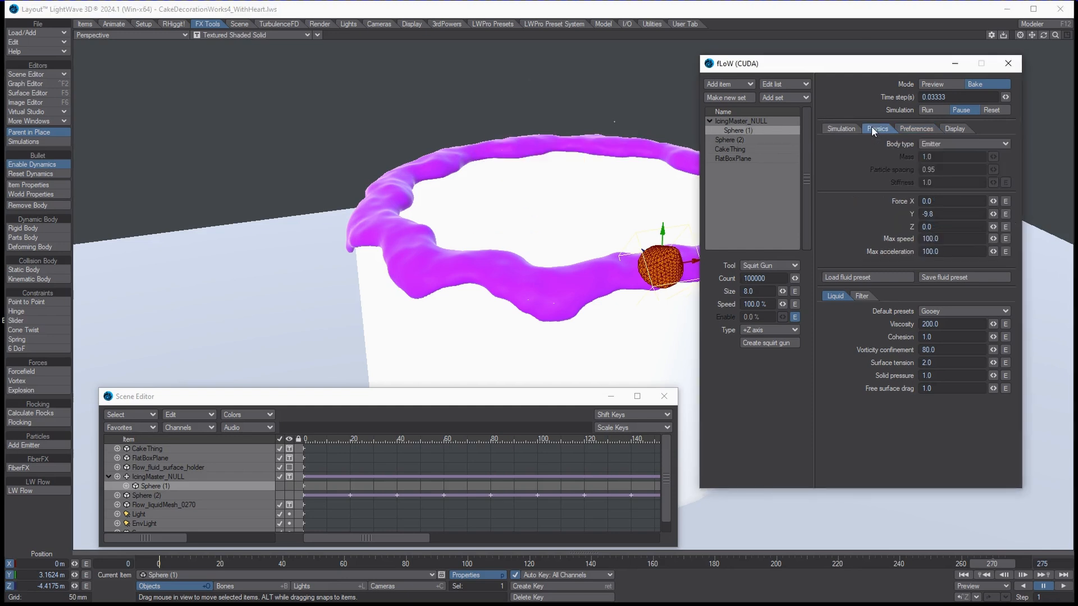
{"action": "left_click", "coordinate": [928, 145]}
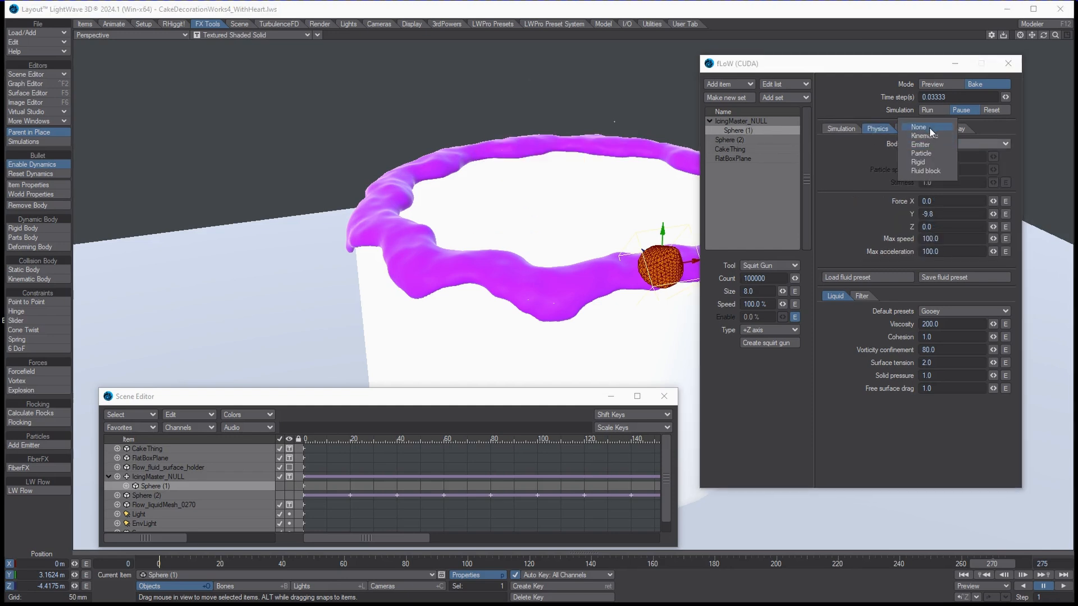
{"action": "left_click", "coordinate": [930, 127]}
Step: Set the body type of Sphere (2) to Emitter
{"action": "left_click", "coordinate": [740, 140]}
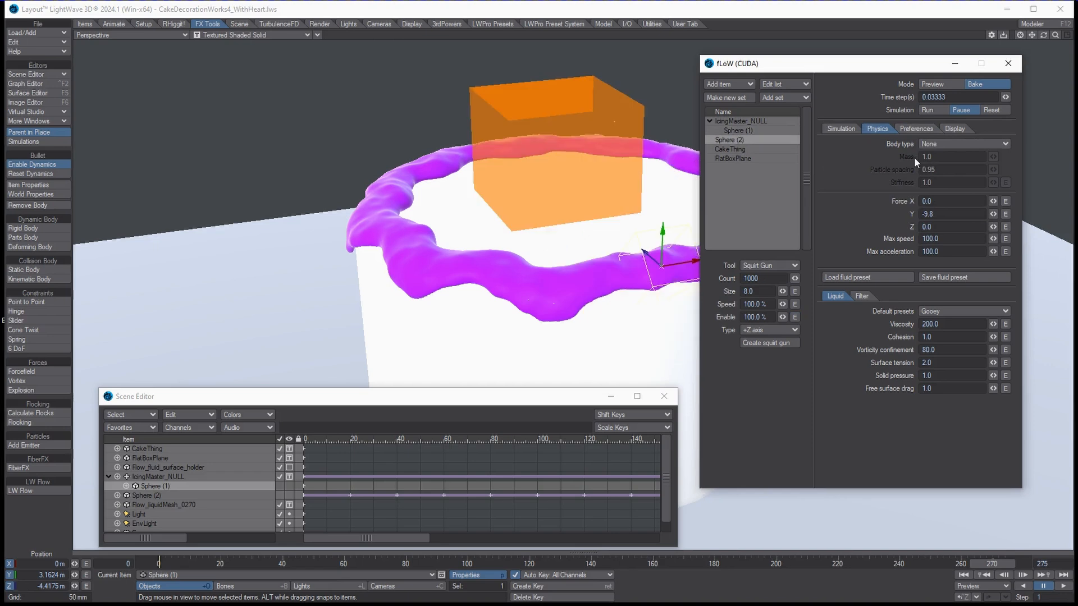
{"action": "left_click", "coordinate": [939, 145]}
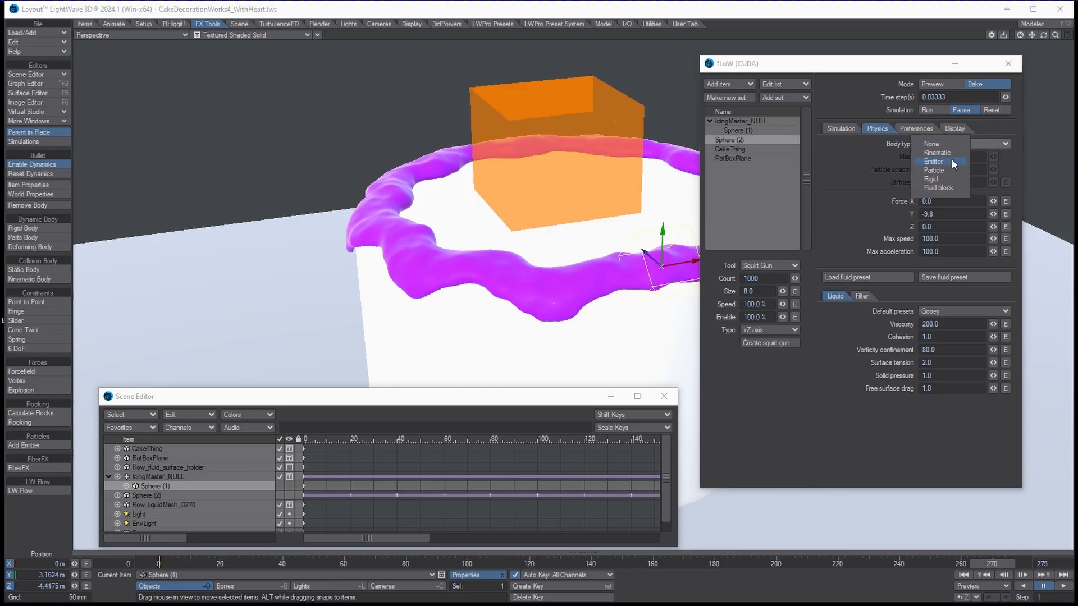
{"action": "left_click", "coordinate": [952, 159]}
Step: Create a folder named Heart inside CakeEdgeDecoration's Flow_fluid_meshes folder and use it as the fluid output folder
{"action": "left_click", "coordinate": [913, 130]}
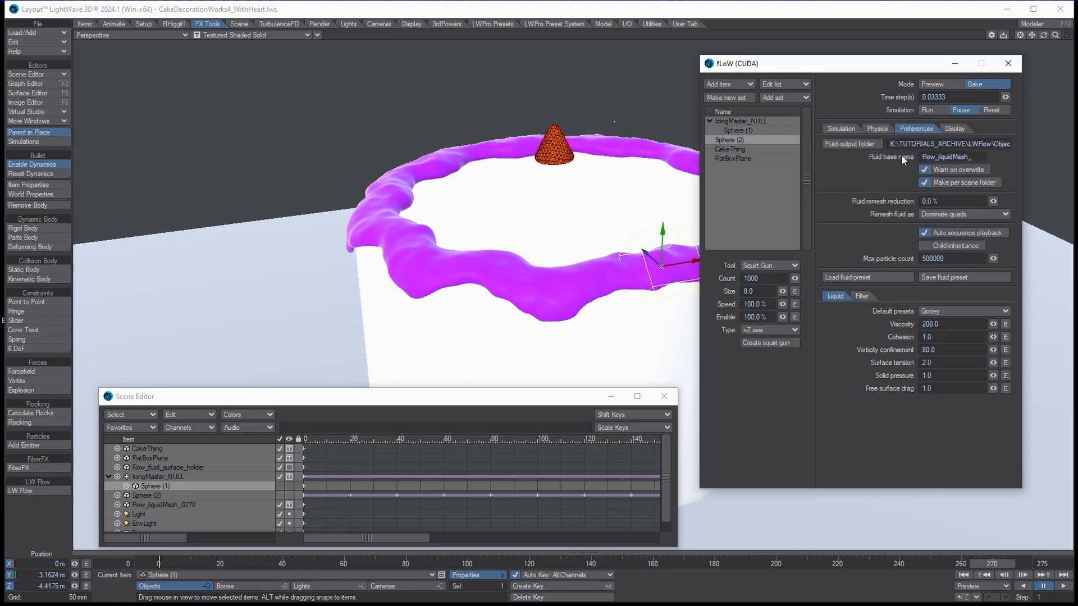
{"action": "left_click", "coordinate": [878, 143]}
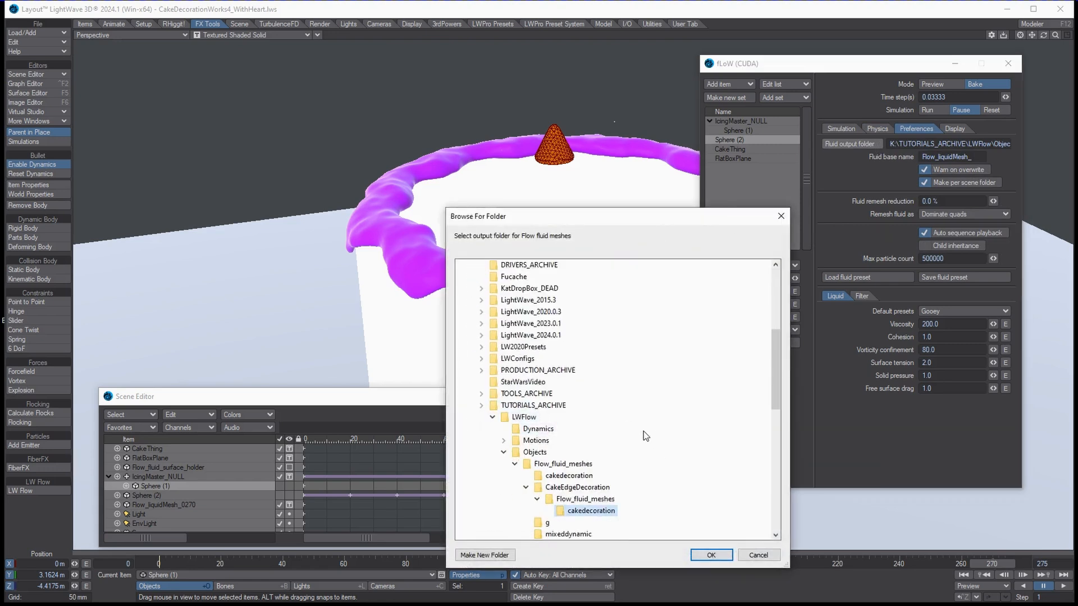
{"action": "left_click", "coordinate": [586, 465]}
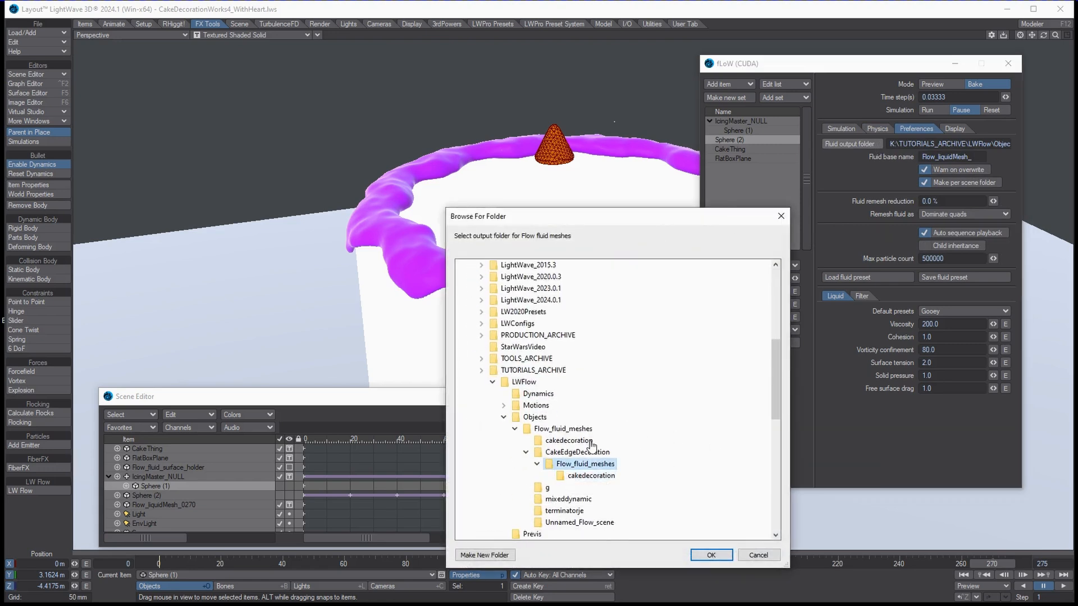
{"action": "left_click", "coordinate": [510, 556]}
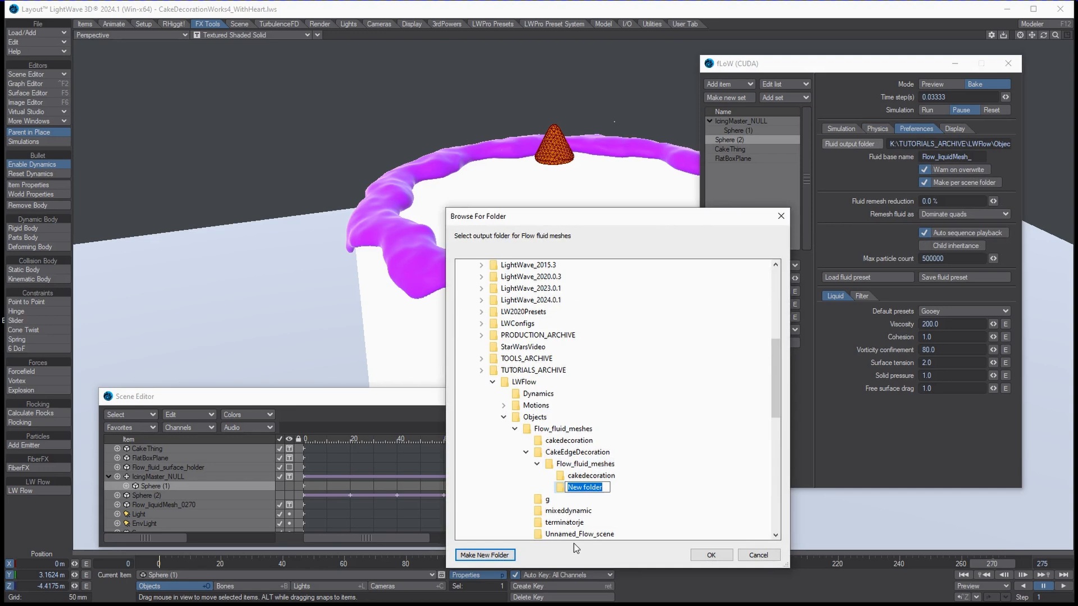
{"action": "type", "text": "Heart"}
{"action": "left_click", "coordinate": [707, 557]}
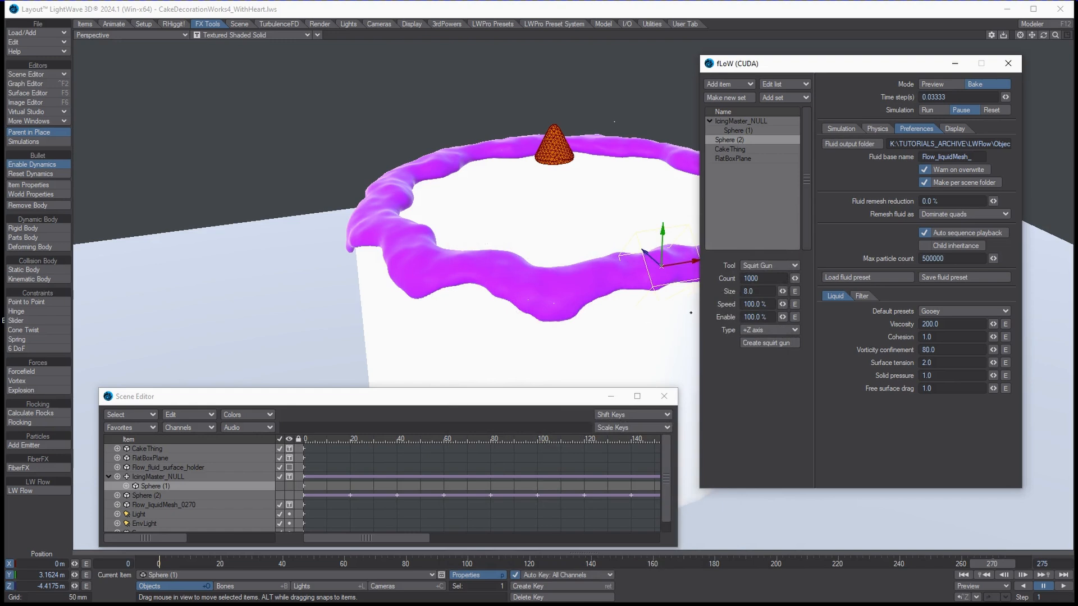
Step: Return to frame 0 and set the color of Flow_fluid_surface to dark red (64, 0, 0)
{"action": "left_click", "coordinate": [964, 575]}
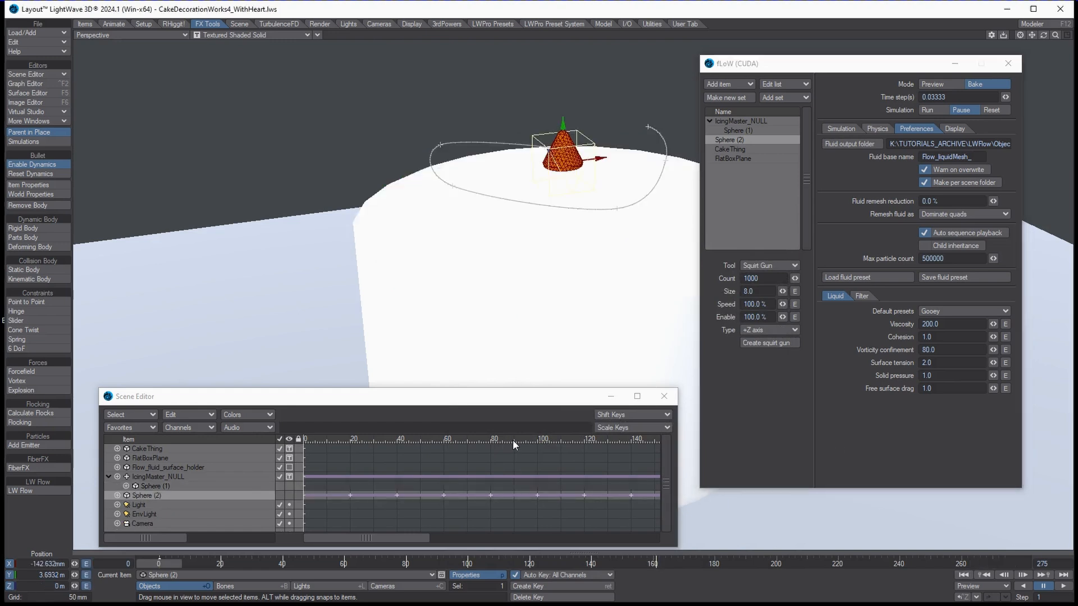
{"action": "left_click", "coordinate": [56, 96]}
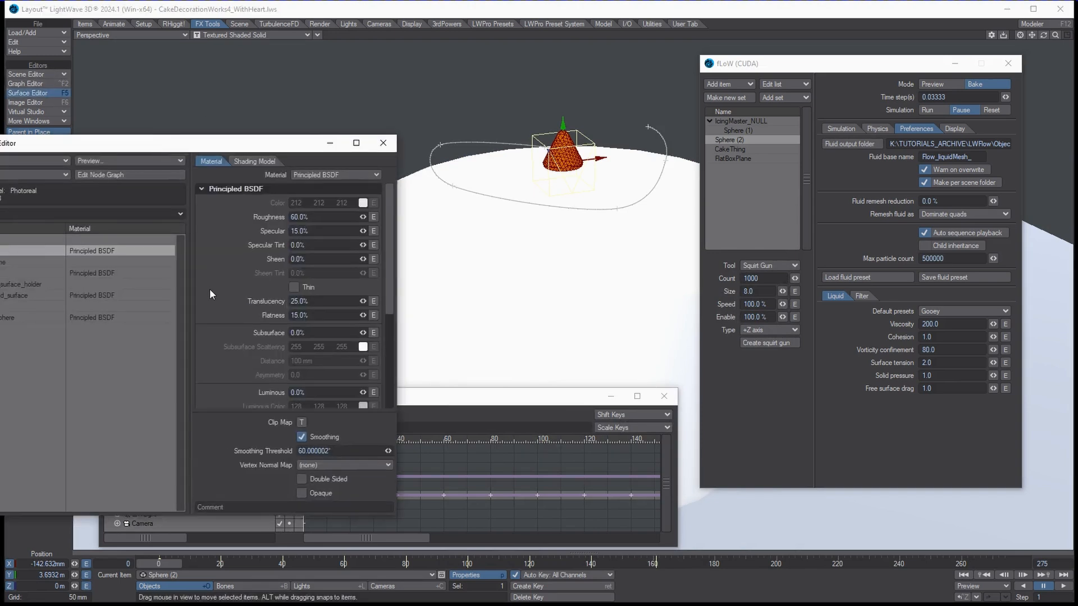
{"action": "left_click_drag", "start_coordinate": [238, 141], "coordinate": [349, 137]}
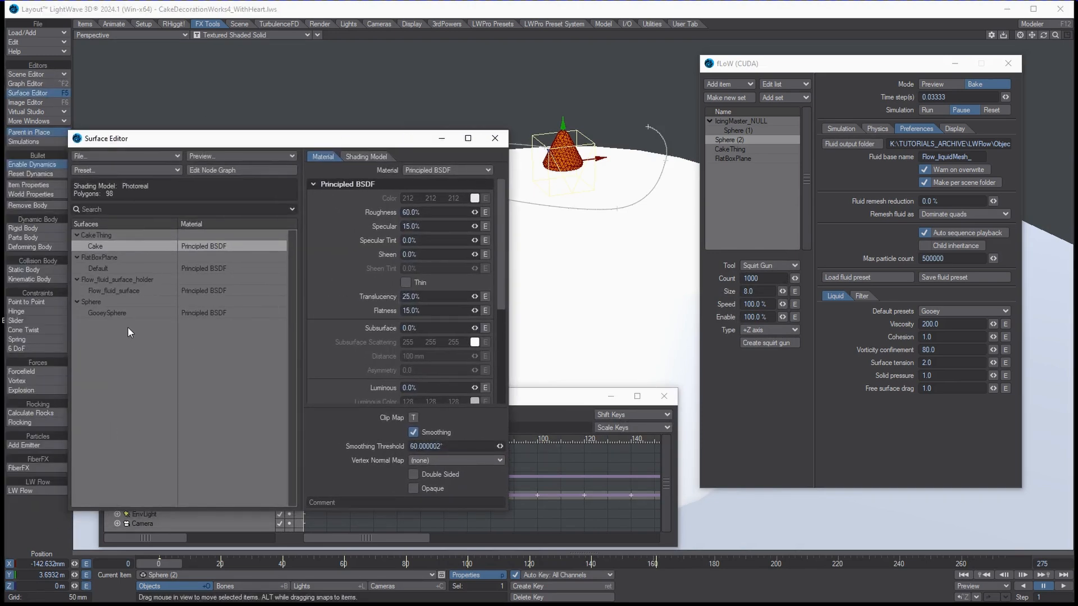
{"action": "left_click", "coordinate": [126, 292]}
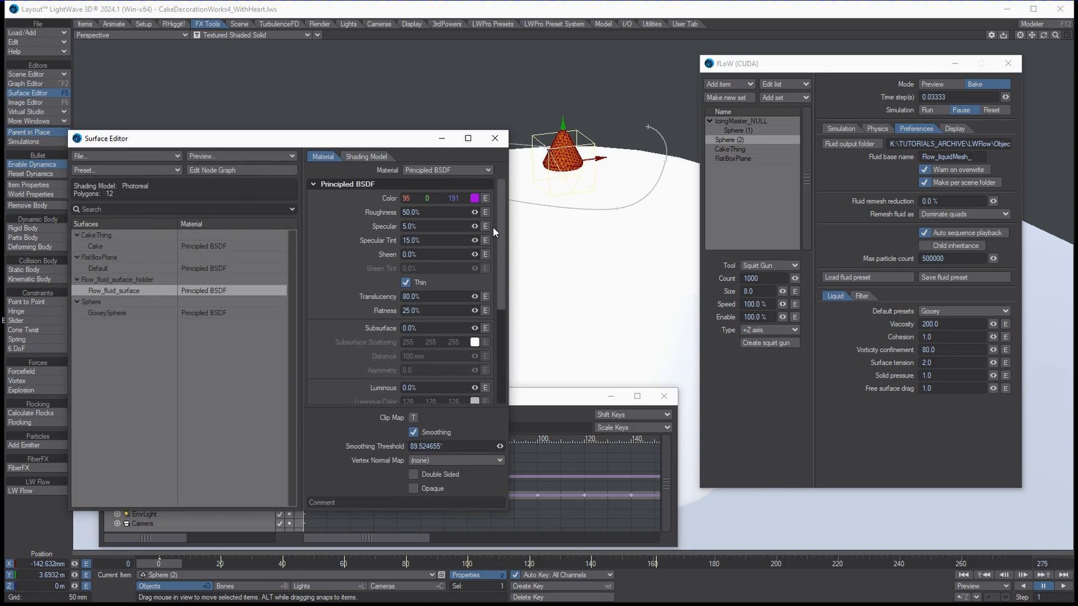
{"action": "left_click", "coordinate": [474, 199]}
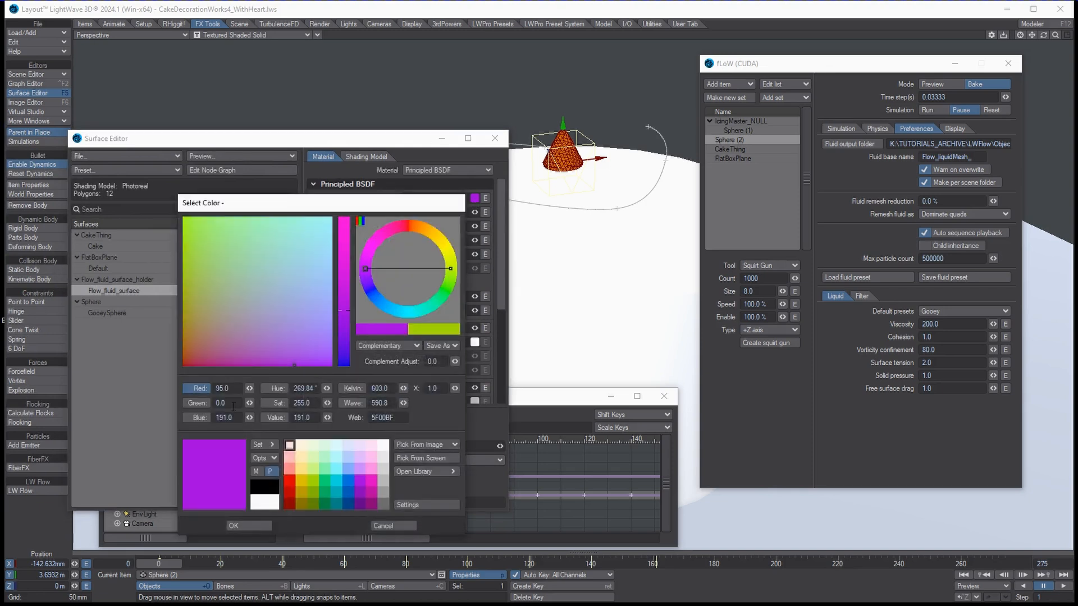
{"action": "left_click", "coordinate": [288, 502]}
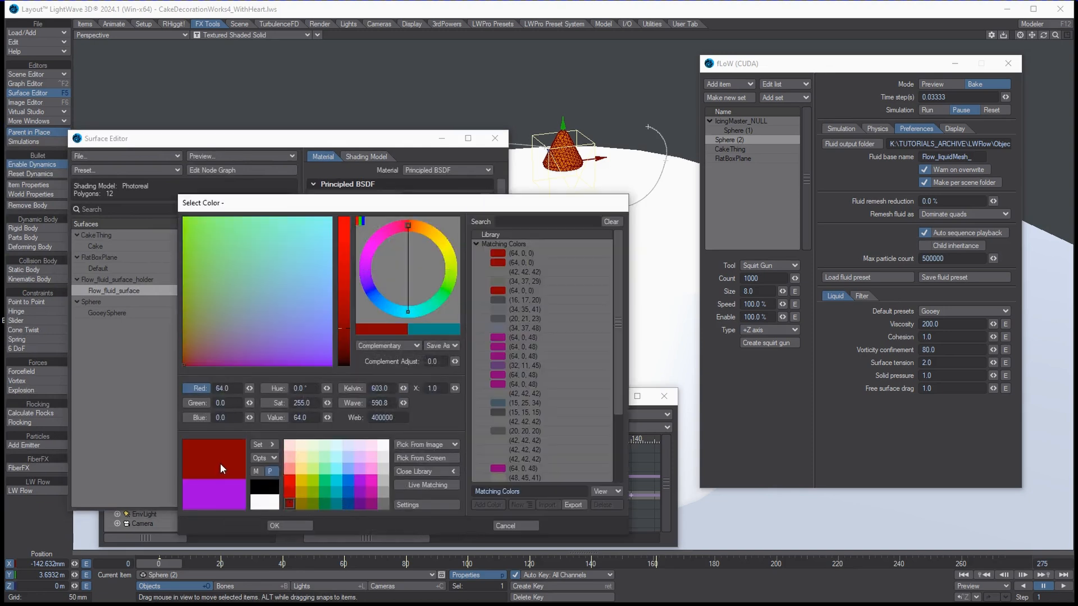
{"action": "left_click", "coordinate": [264, 525]}
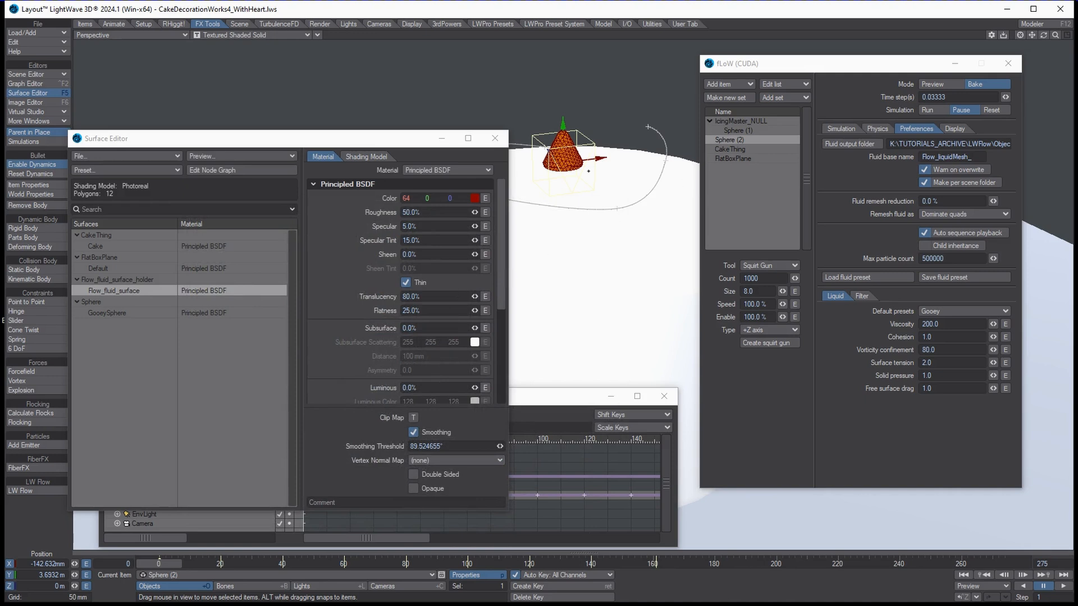
{"action": "left_click_drag", "start_coordinate": [359, 141], "coordinate": [0, 170]}
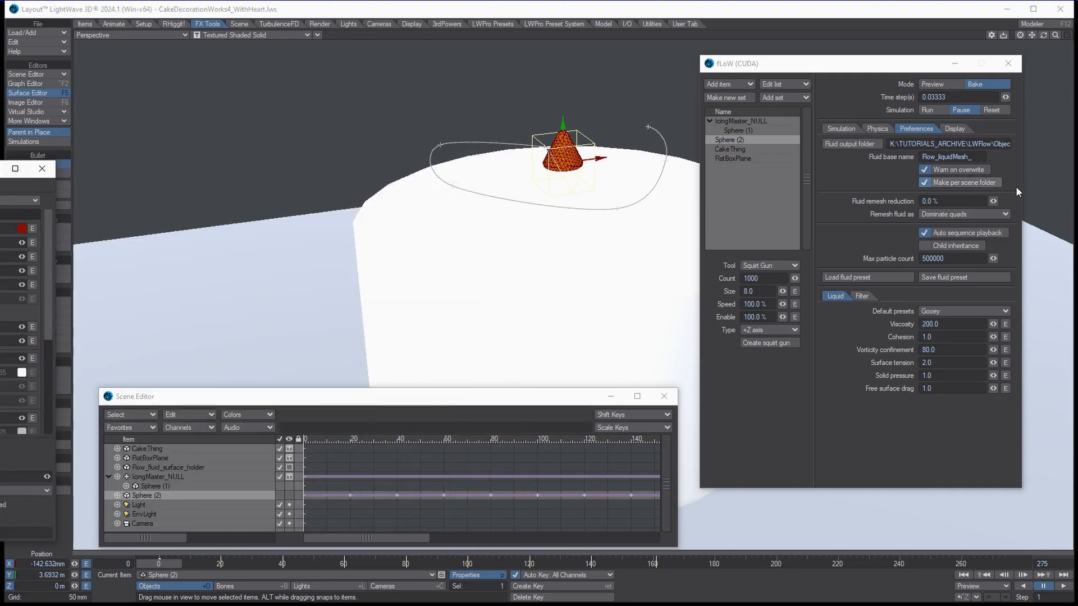
Step: Set the fluid base name to Heart_liquidMesh_
{"action": "left_click_drag", "start_coordinate": [940, 158], "coordinate": [824, 160]}
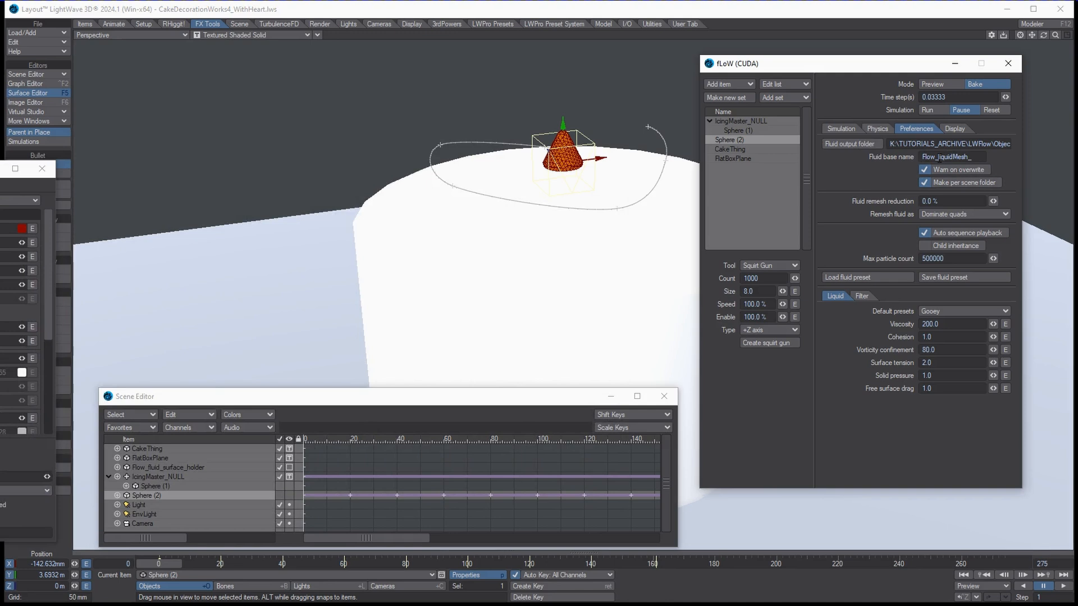
{"action": "type", "text": "HEa"}
{"action": "key", "text": "BackSpace"}
{"action": "key", "text": "BackSpace"}
{"action": "type", "text": "eart"}
Step: Try baking the heart icing with the Overwrite files option, stop at about frame 50, and reset the simulation
{"action": "left_click", "coordinate": [997, 112]}
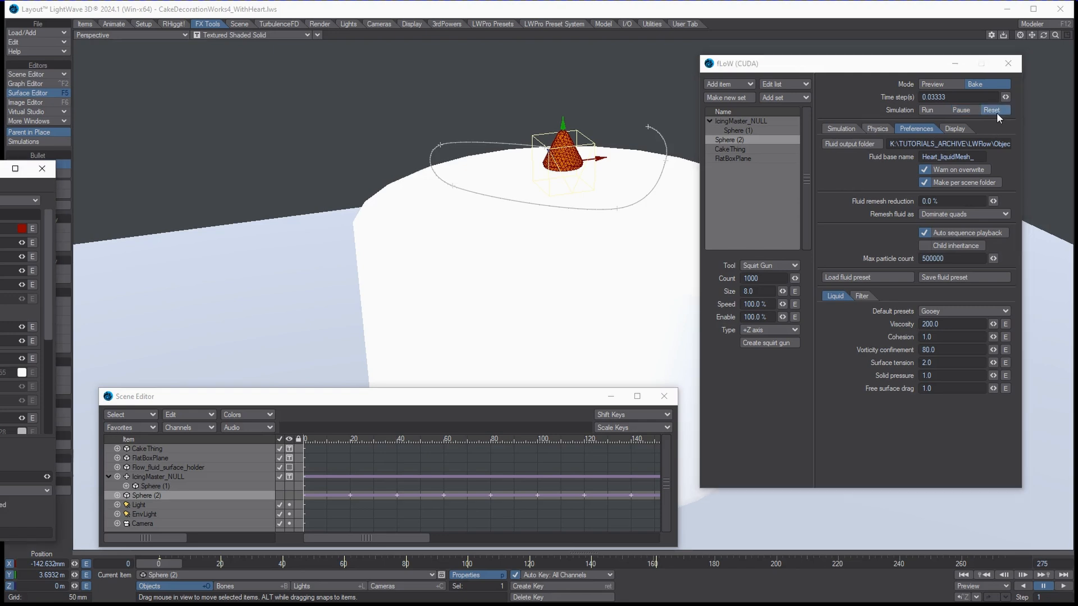
{"action": "left_click", "coordinate": [923, 110]}
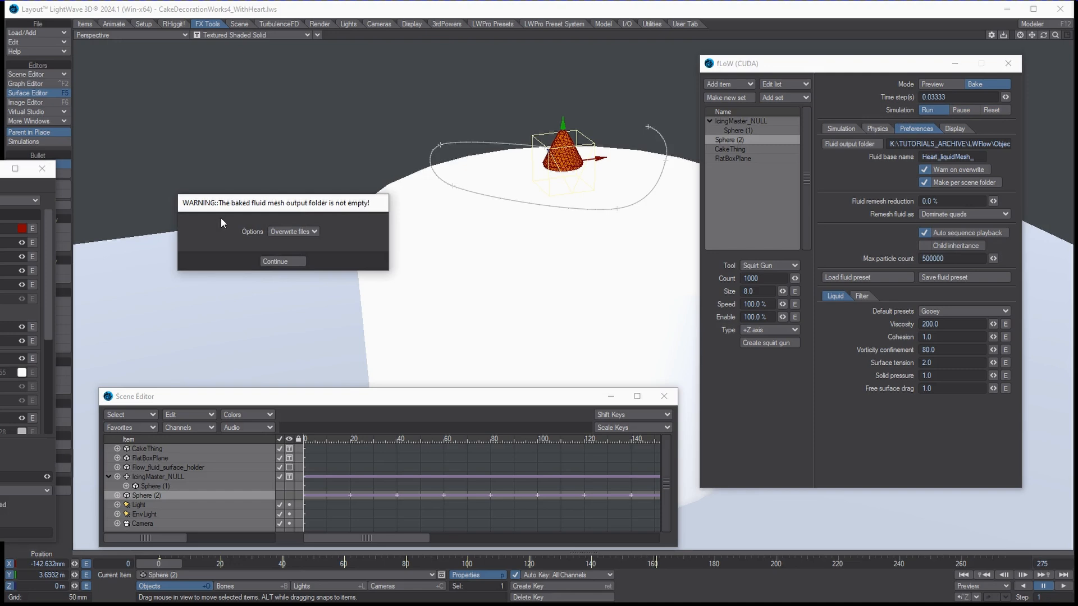
{"action": "left_click", "coordinate": [290, 259]}
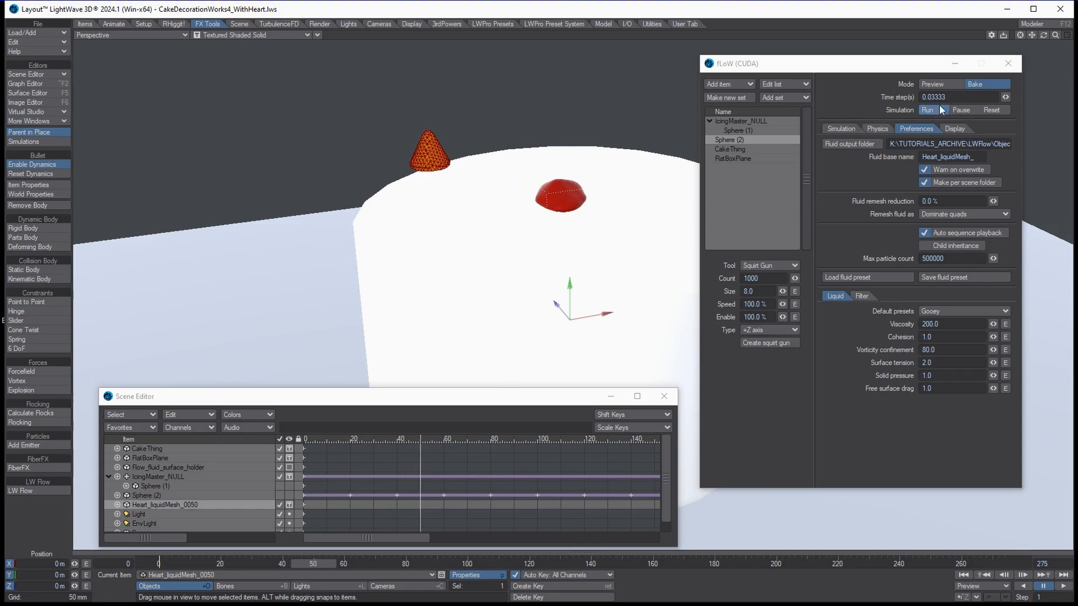
{"action": "left_click", "coordinate": [959, 110]}
{"action": "left_click", "coordinate": [994, 111]}
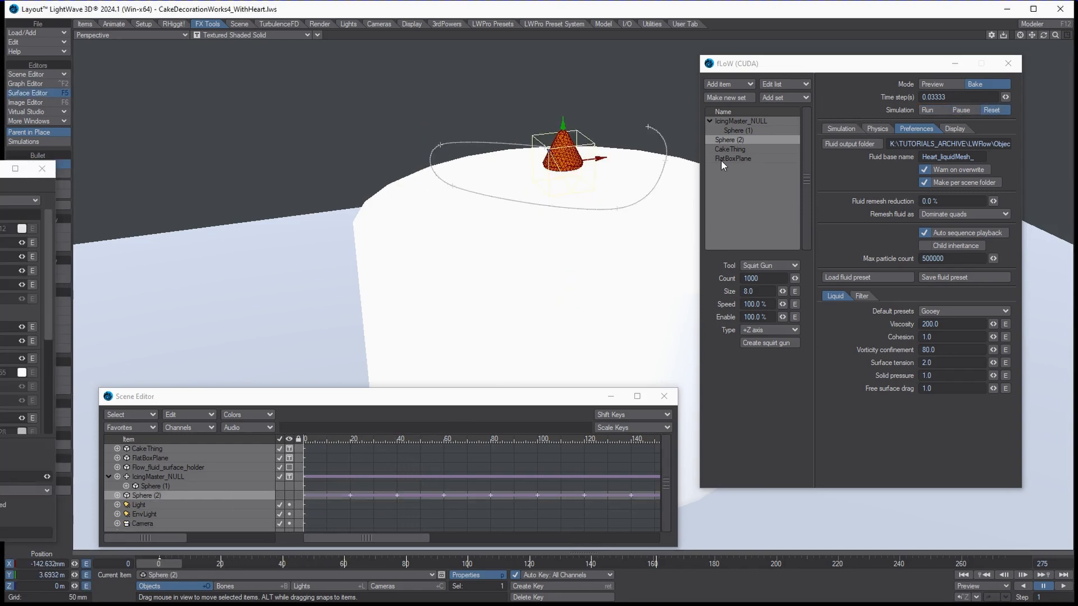
Step: Set the Sphere (2) squirt gun's particle count to 10000 and its size to 7
{"action": "left_click", "coordinate": [742, 140]}
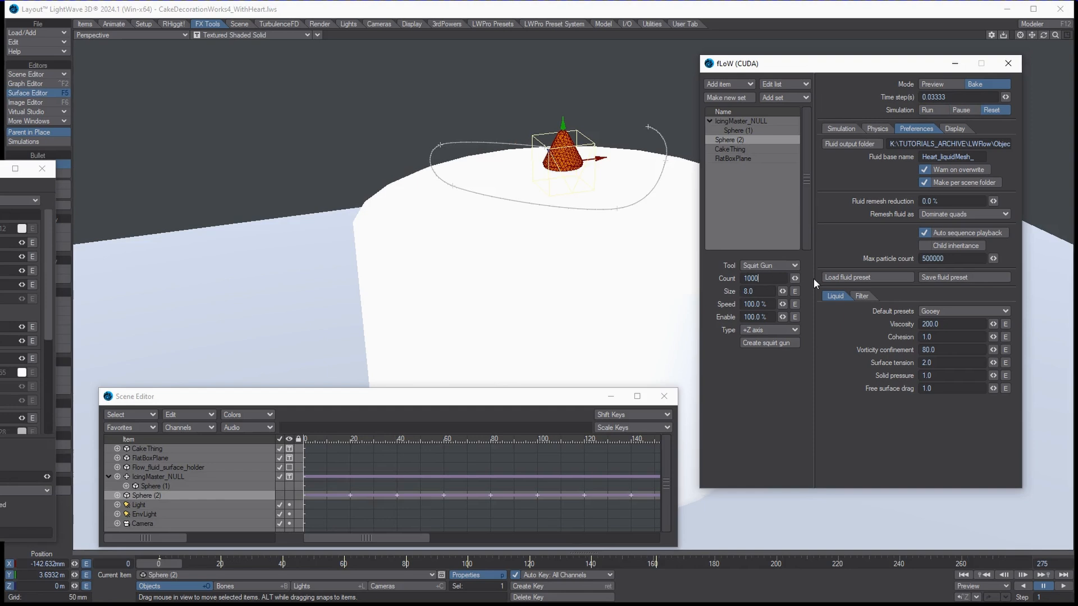
{"action": "type", "text": "00"}
{"action": "left_click_drag", "start_coordinate": [759, 292], "coordinate": [698, 294]}
{"action": "type", "text": "7"}
Step: Bake the heart icing with the Overwrite files option and pause at about frame 174
{"action": "left_click", "coordinate": [938, 109]}
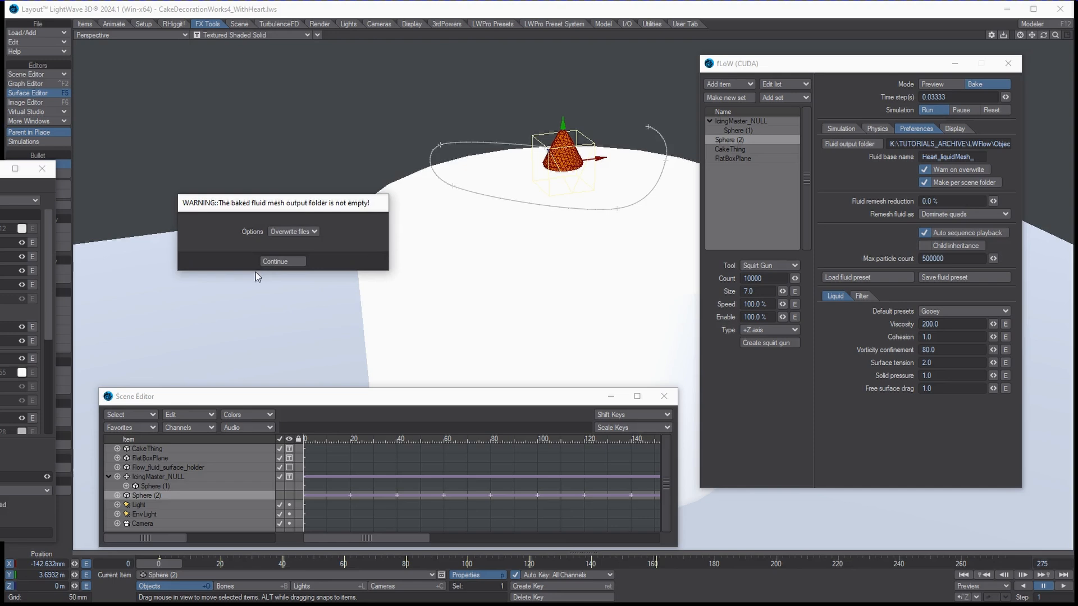
{"action": "left_click", "coordinate": [269, 261]}
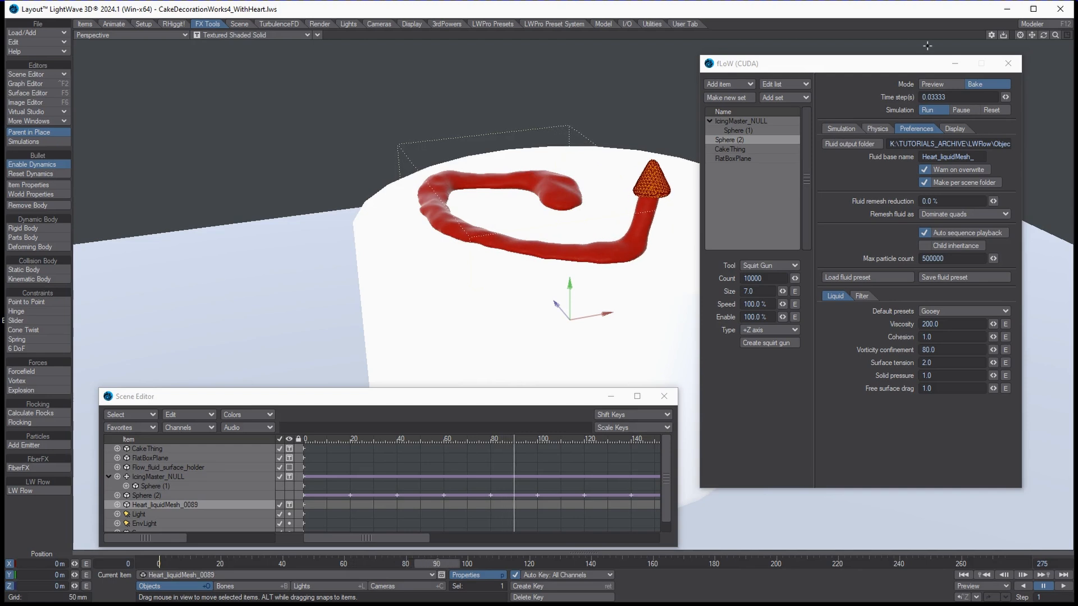
{"action": "left_click_drag", "start_coordinate": [875, 64], "coordinate": [942, 46]}
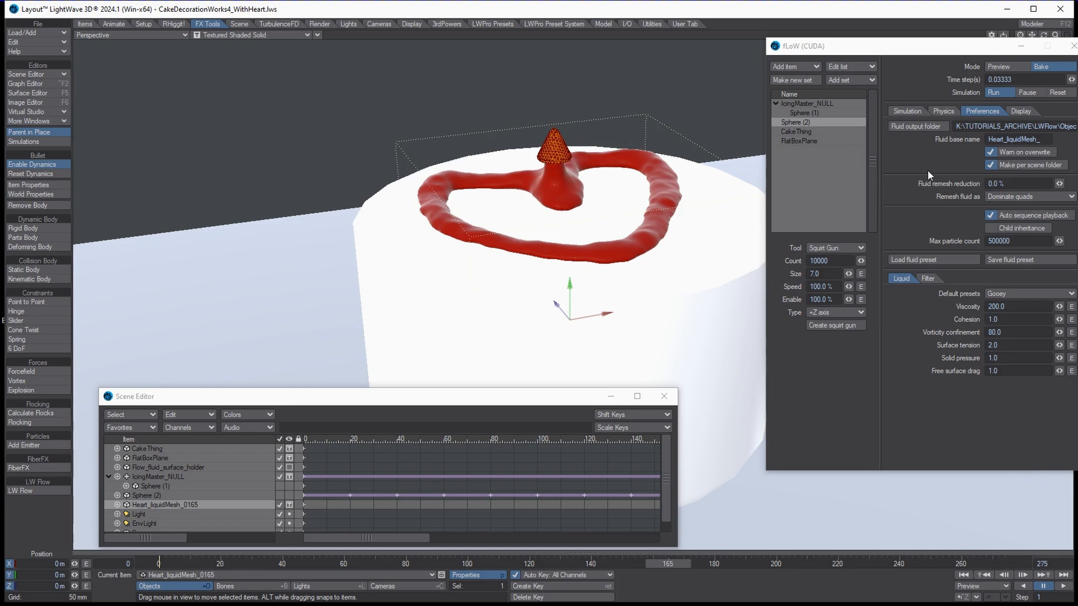
{"action": "left_click", "coordinate": [1029, 93]}
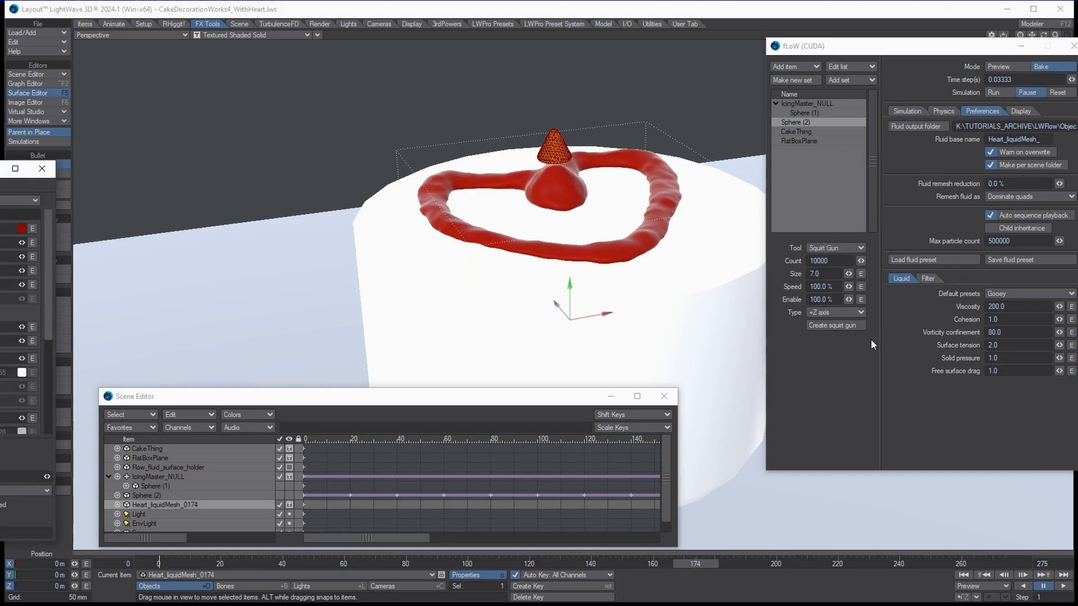
Step: Open the envelope for Sphere (2)'s Enable value and create a key at frame 170 with 100%
{"action": "left_click", "coordinate": [861, 299]}
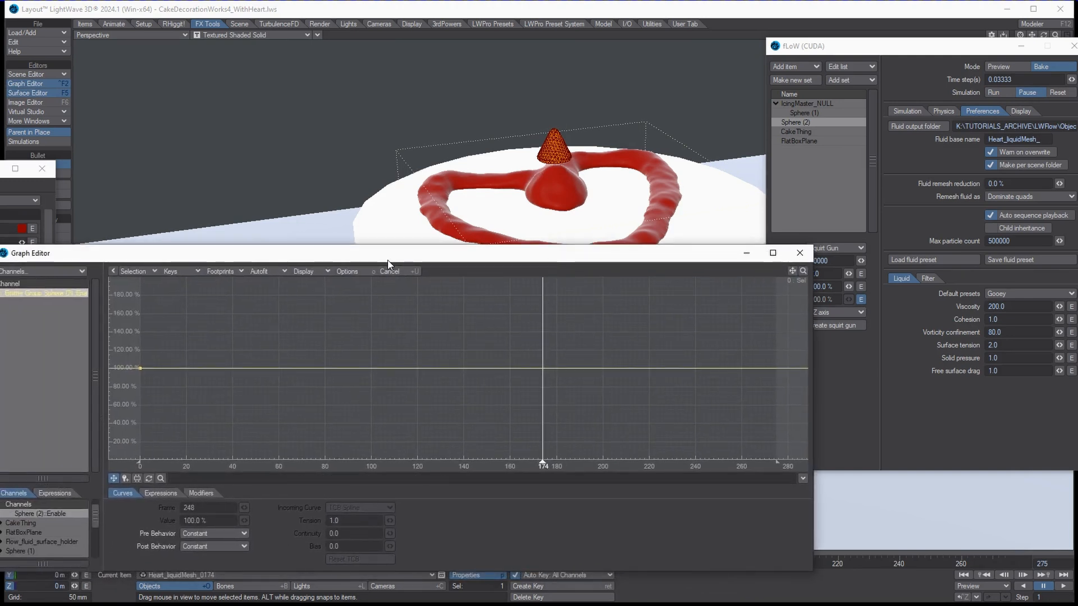
{"action": "left_click_drag", "start_coordinate": [376, 253], "coordinate": [499, 263]}
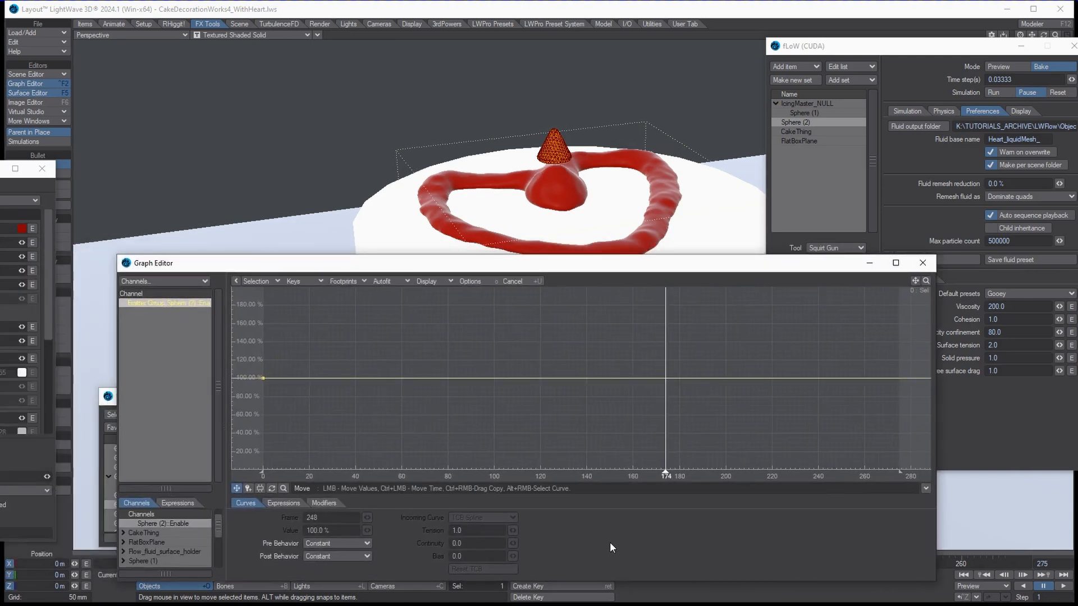
{"action": "key", "text": "Return"}
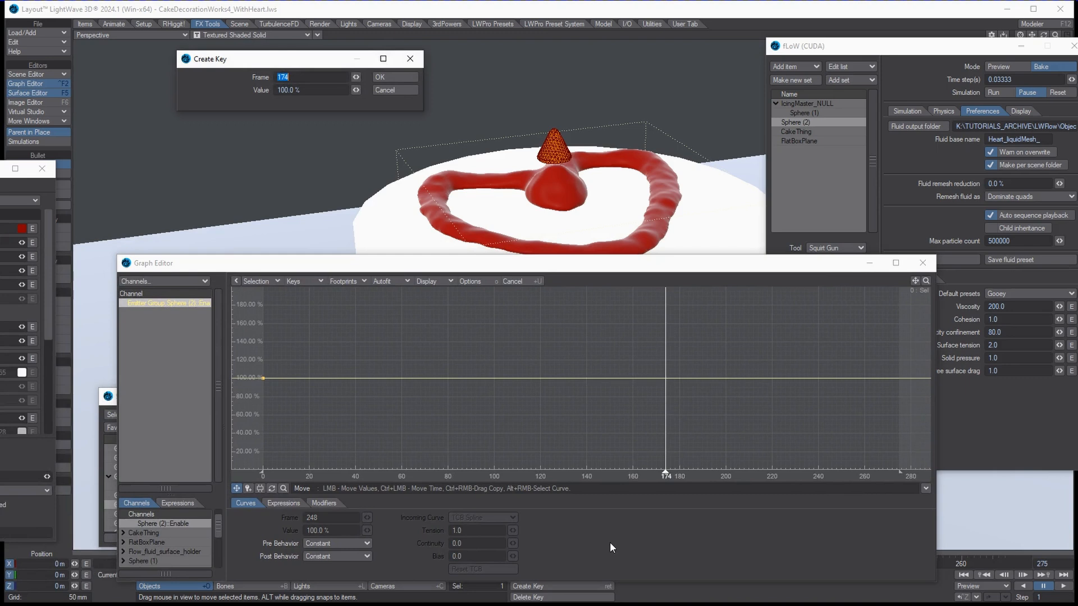
{"action": "type", "text": "170"}
{"action": "key", "text": "Return"}
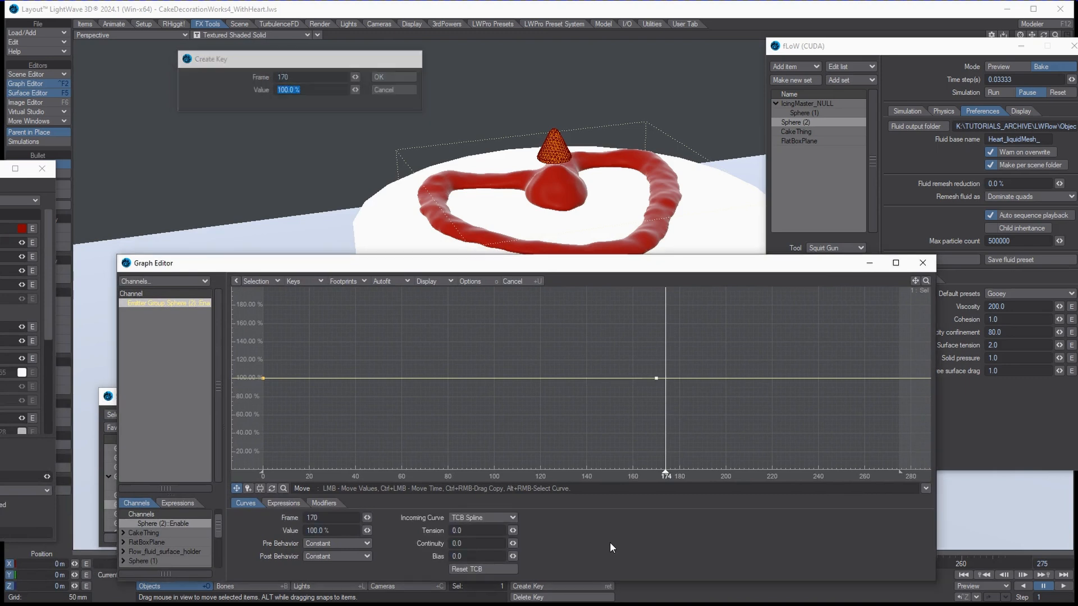
{"action": "key", "text": "Return"}
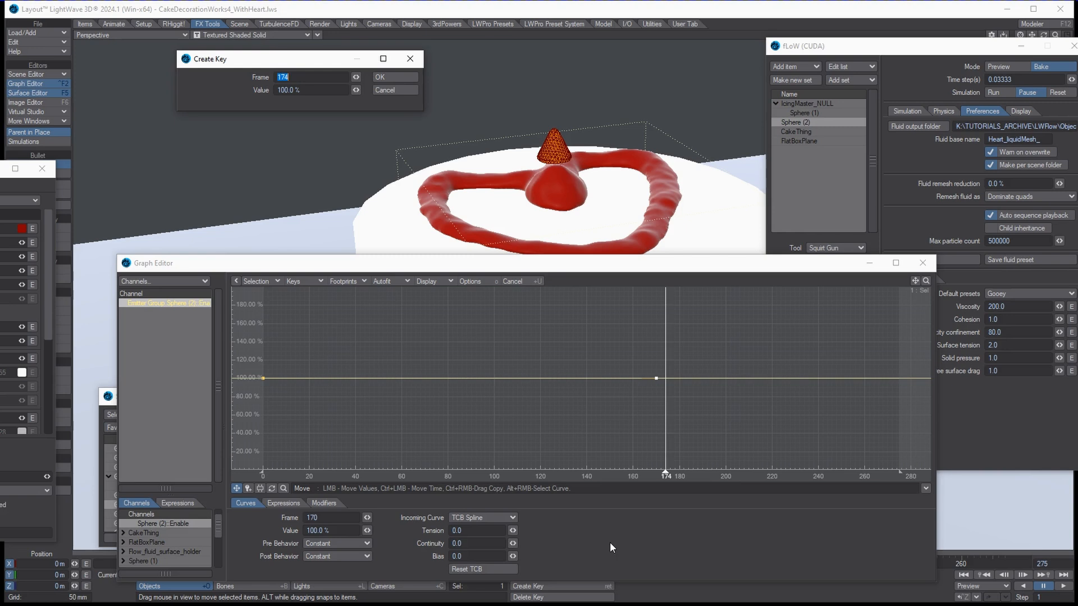
Step: Set the Enable key at frame 170 to 0%
{"action": "type", "text": "170"}
{"action": "key", "text": "Tab"}
{"action": "type", "text": "0"}
{"action": "key", "text": "Return"}
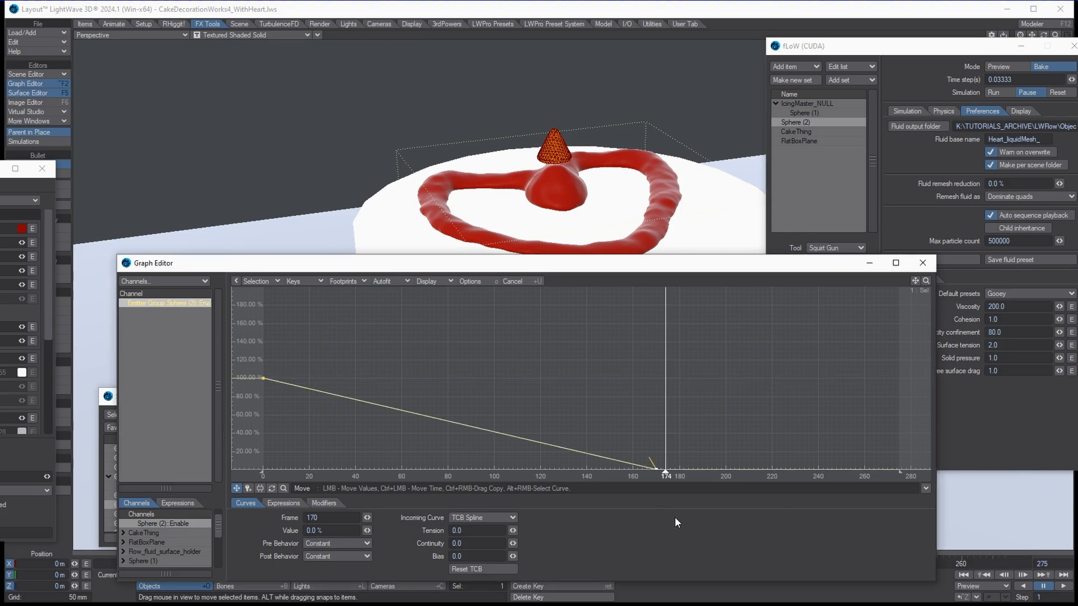
Step: Fit the whole Enable curve in view and create a key at frame 174 with 0%
{"action": "left_click", "coordinate": [926, 281]}
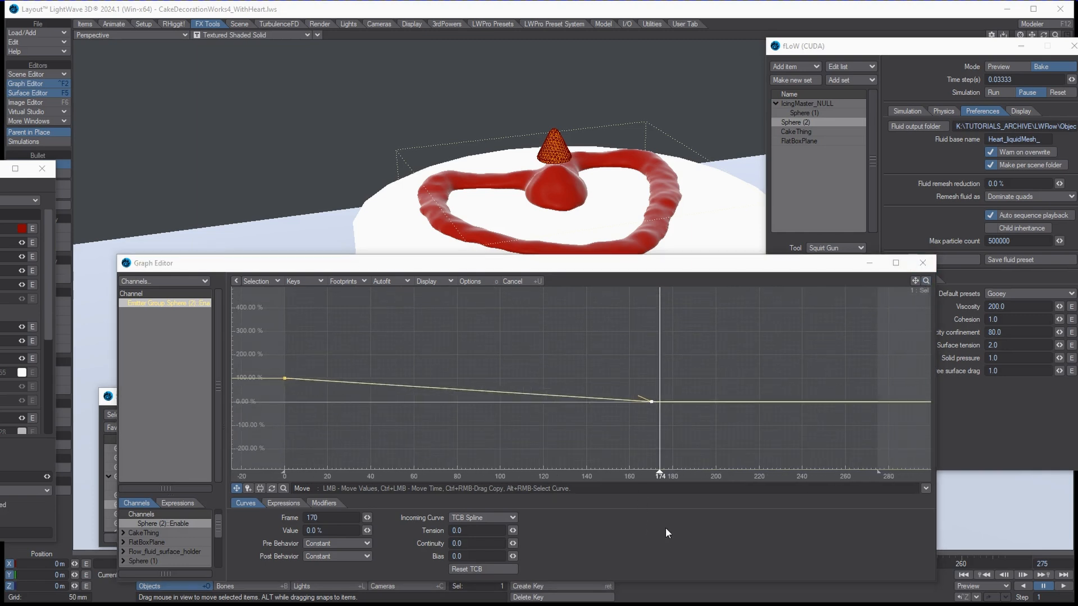
{"action": "key", "text": "Return"}
{"action": "key", "text": "Tab"}
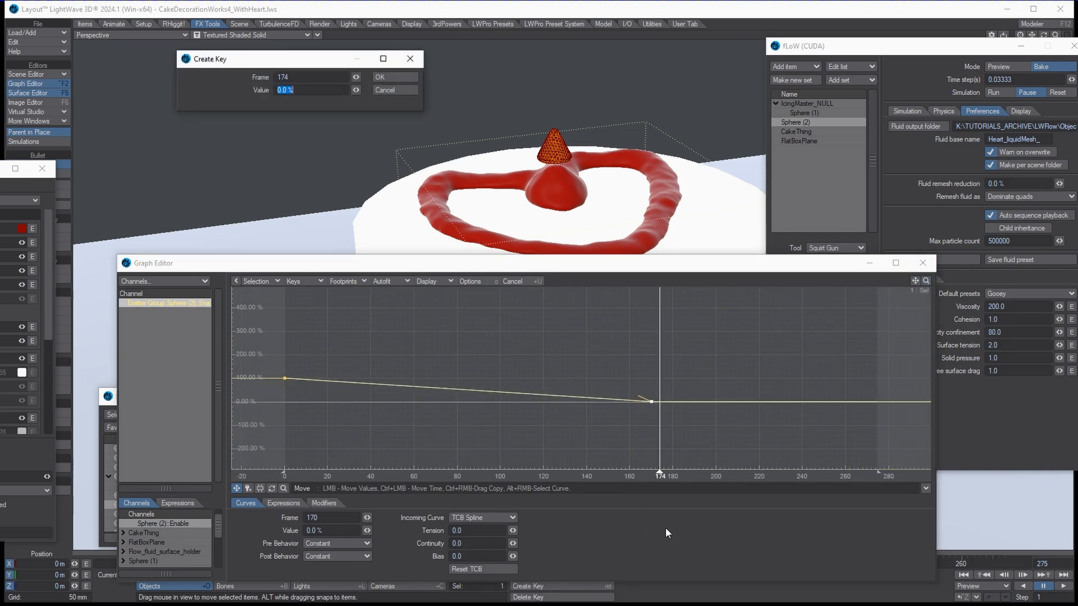
{"action": "key", "text": "Return"}
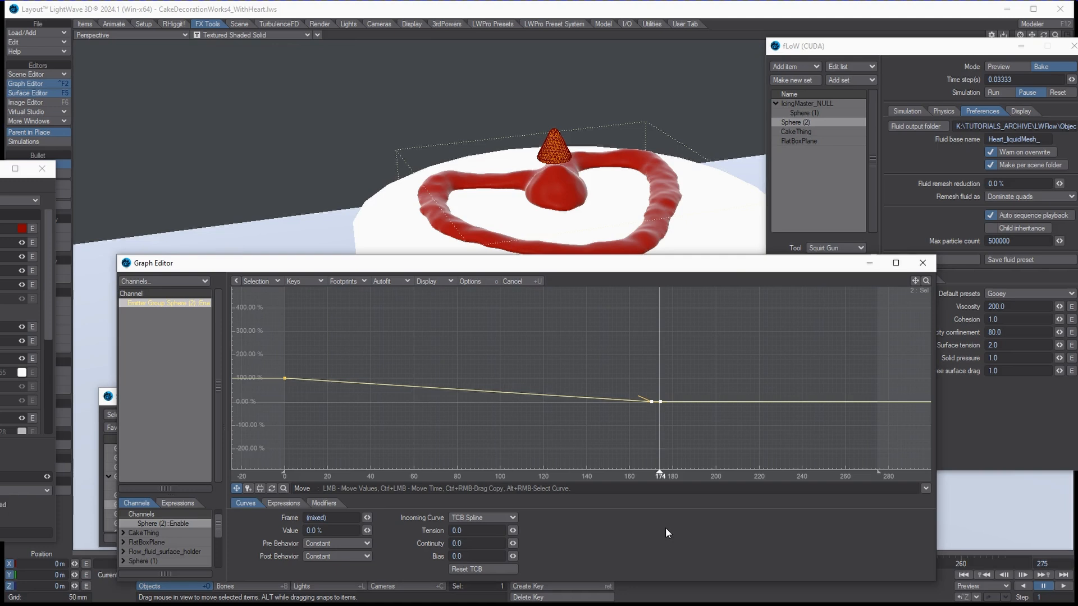
Step: Select only the Enable key at frame 170 and set its value to 100%
{"action": "right_click_drag", "start_coordinate": [646, 371], "coordinate": [654, 426]}
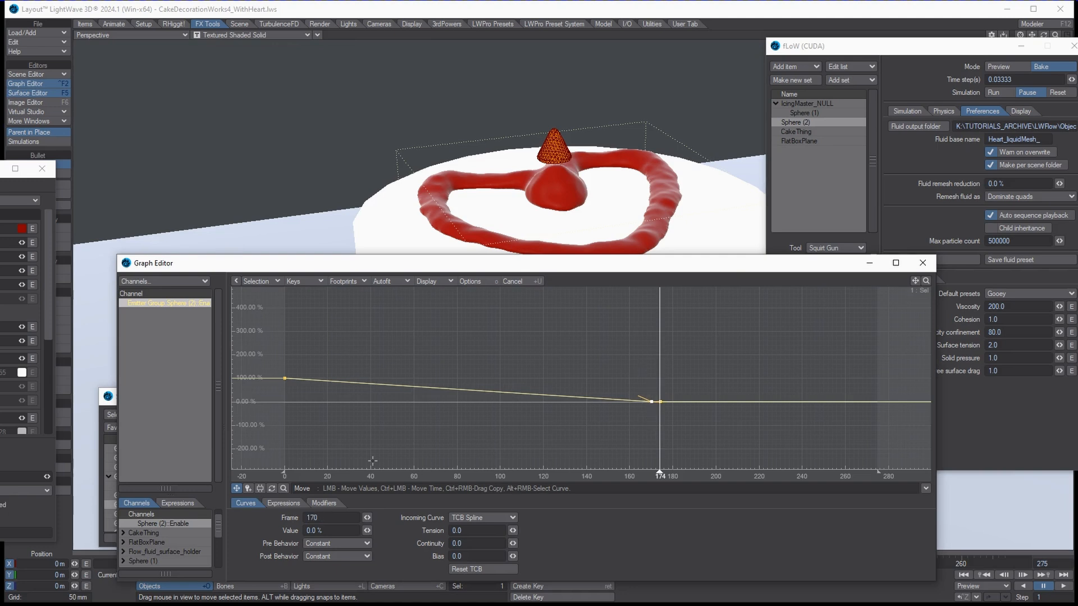
{"action": "left_click", "coordinate": [326, 531]}
{"action": "type", "text": "100"}
{"action": "key", "text": "Return"}
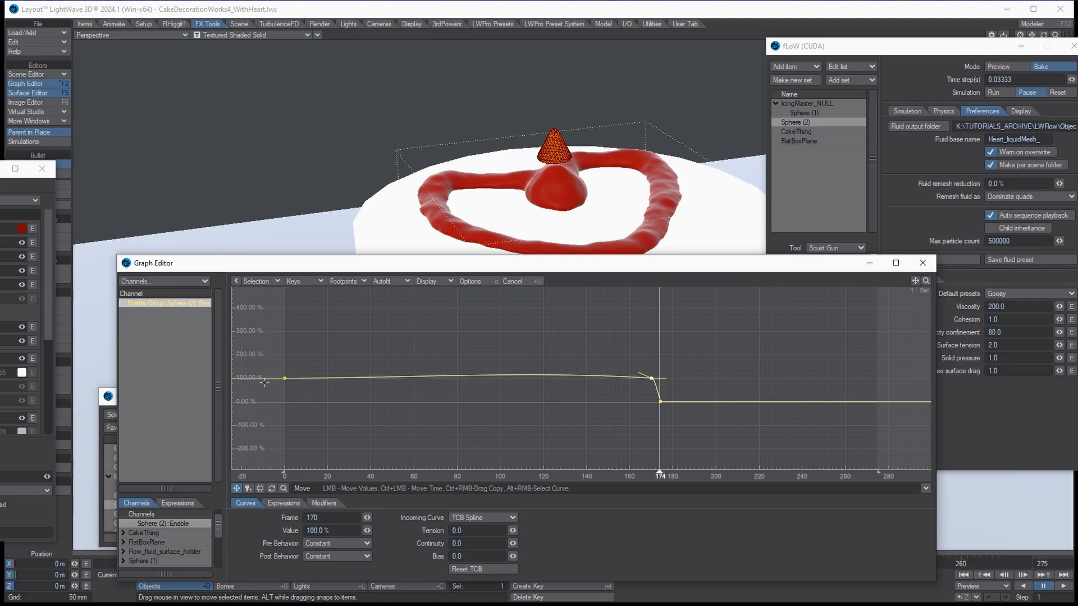
Step: Set the tension of all Enable keys to 1.0 and close the Graph Editor
{"action": "right_click_drag", "start_coordinate": [265, 348], "coordinate": [671, 445]}
{"action": "left_click_drag", "start_coordinate": [513, 530], "coordinate": [584, 522]}
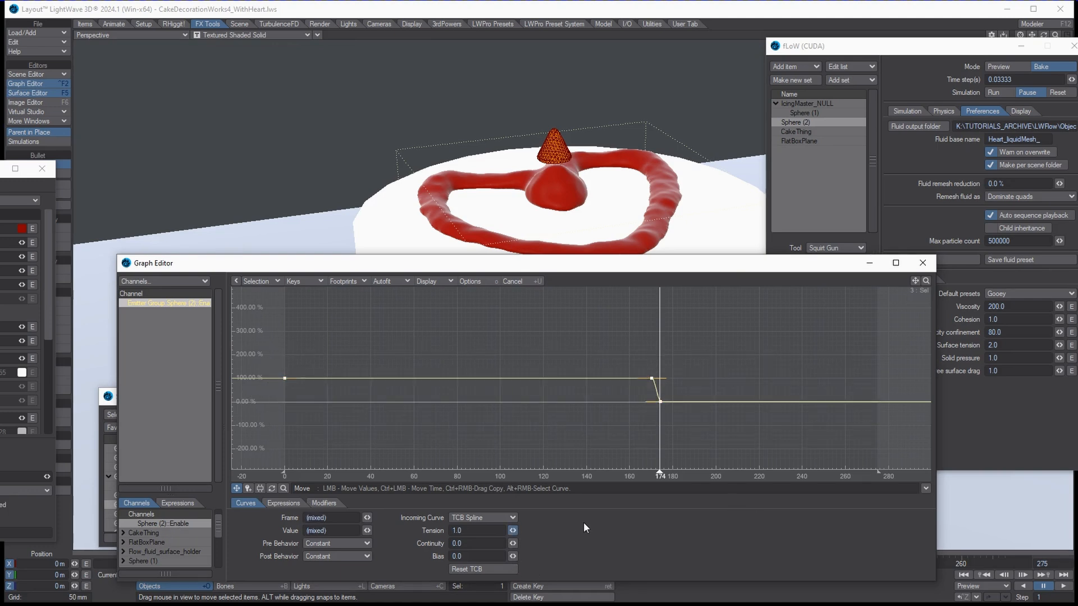
{"action": "left_click", "coordinate": [922, 263]}
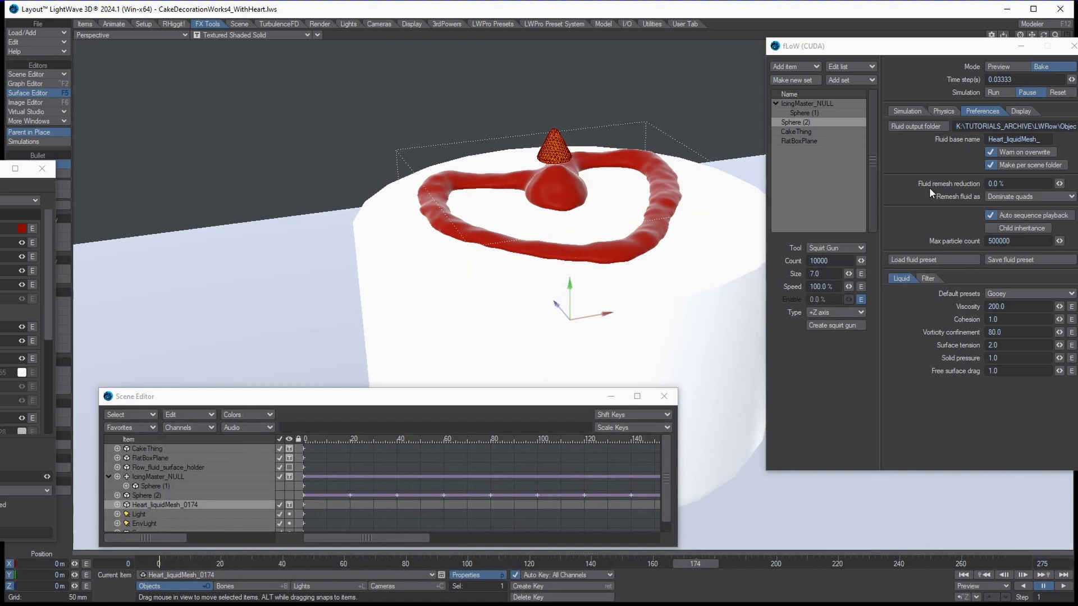
Step: Reset the simulation, rebake the heart icing over the existing files, and pause at about frame 208
{"action": "left_click", "coordinate": [1058, 92]}
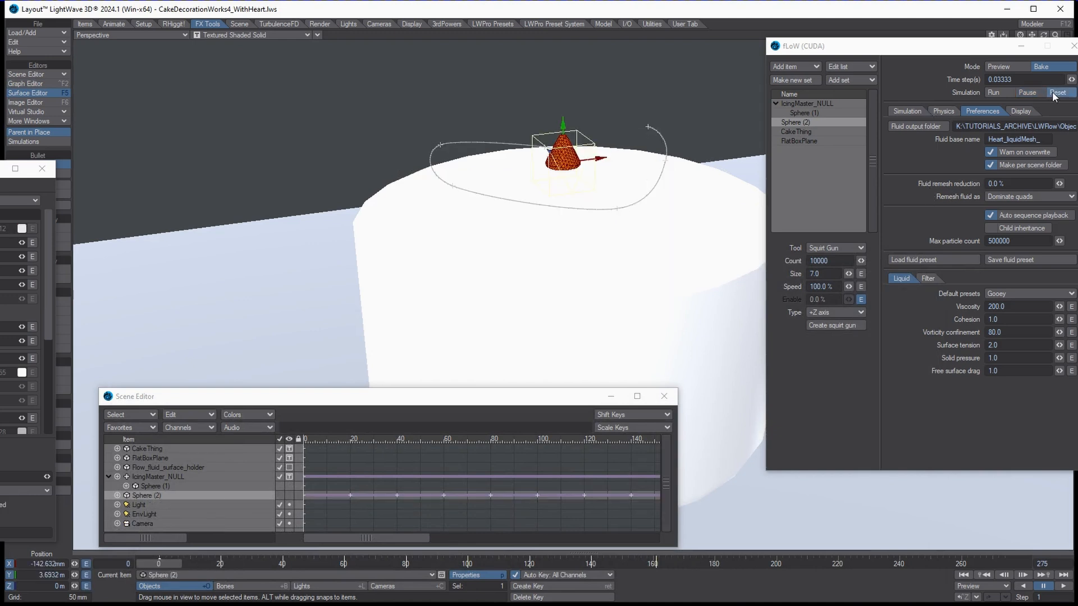
{"action": "left_click", "coordinate": [992, 93]}
{"action": "left_click", "coordinate": [282, 256]}
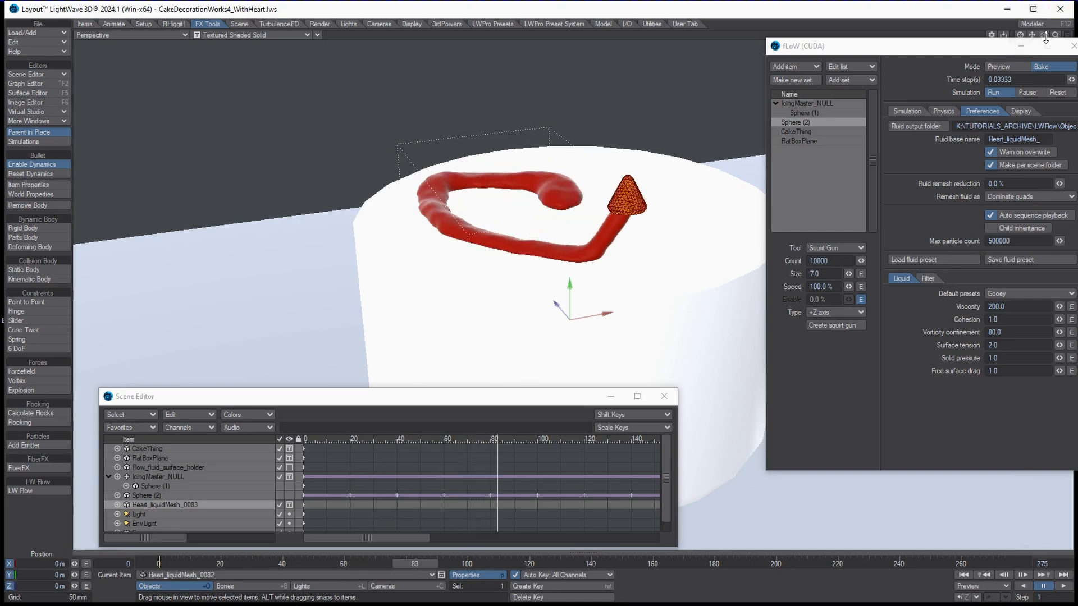
{"action": "left_click_drag", "start_coordinate": [965, 49], "coordinate": [927, 102]}
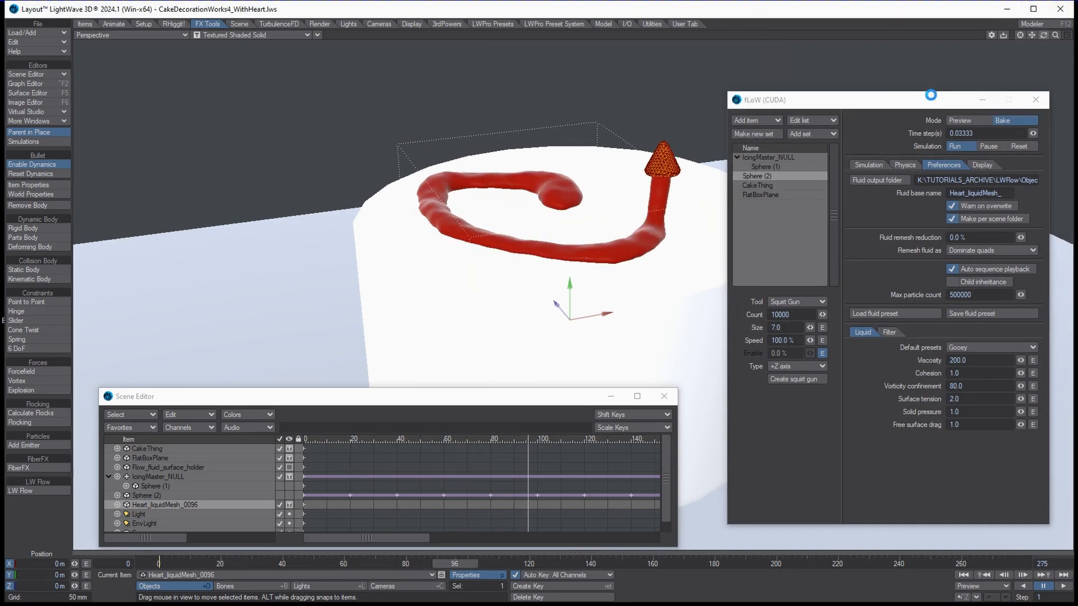
{"action": "left_click_drag", "start_coordinate": [1044, 35], "coordinate": [1020, 93]}
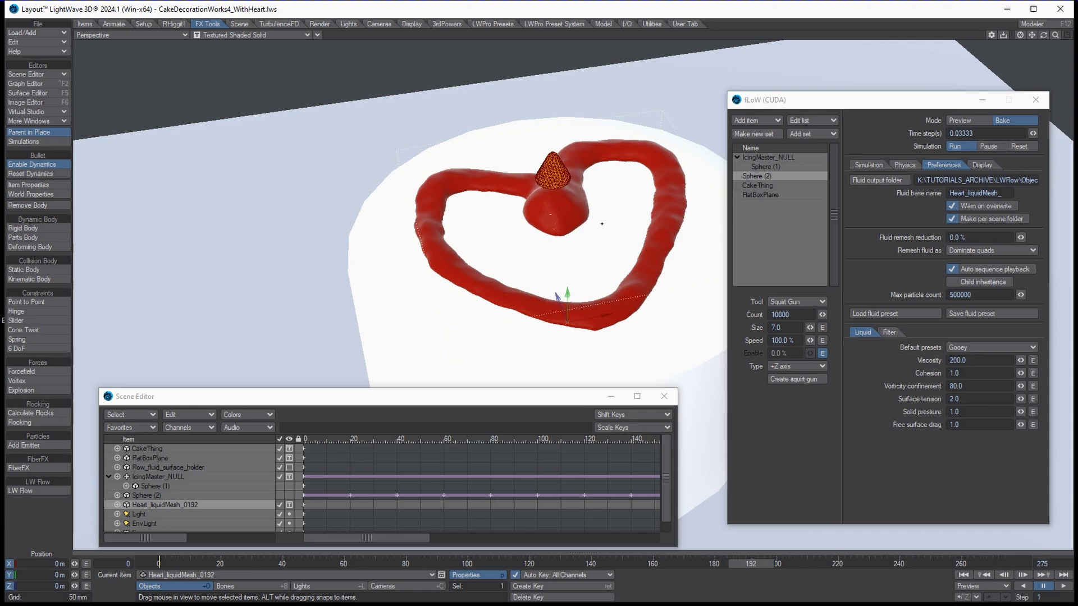
{"action": "left_click", "coordinate": [987, 147]}
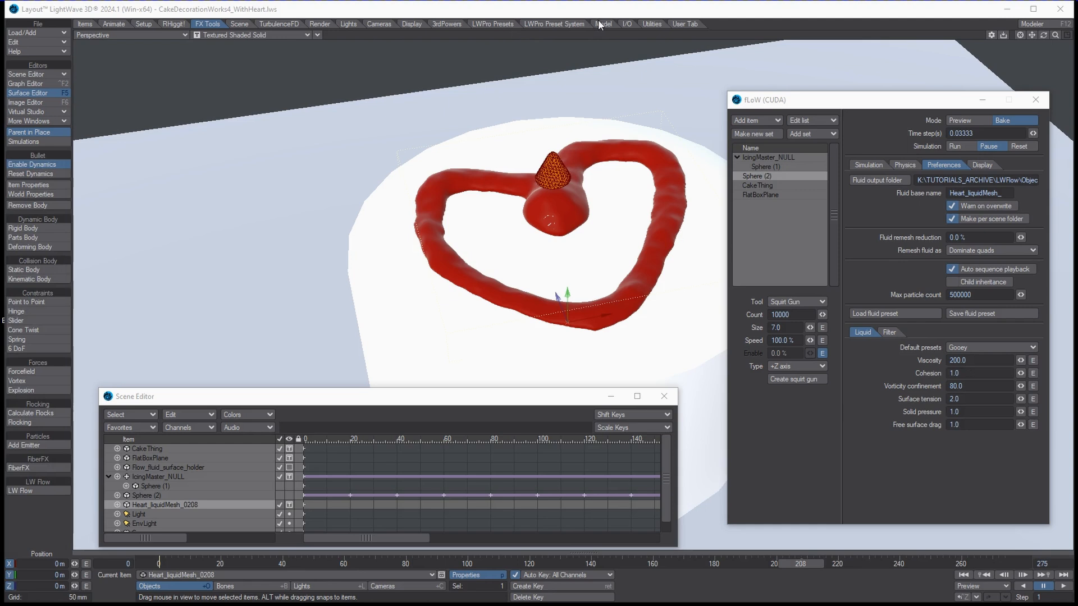
Step: Disable the Flow plugin among the scene's master plugins
{"action": "left_click", "coordinate": [652, 23]}
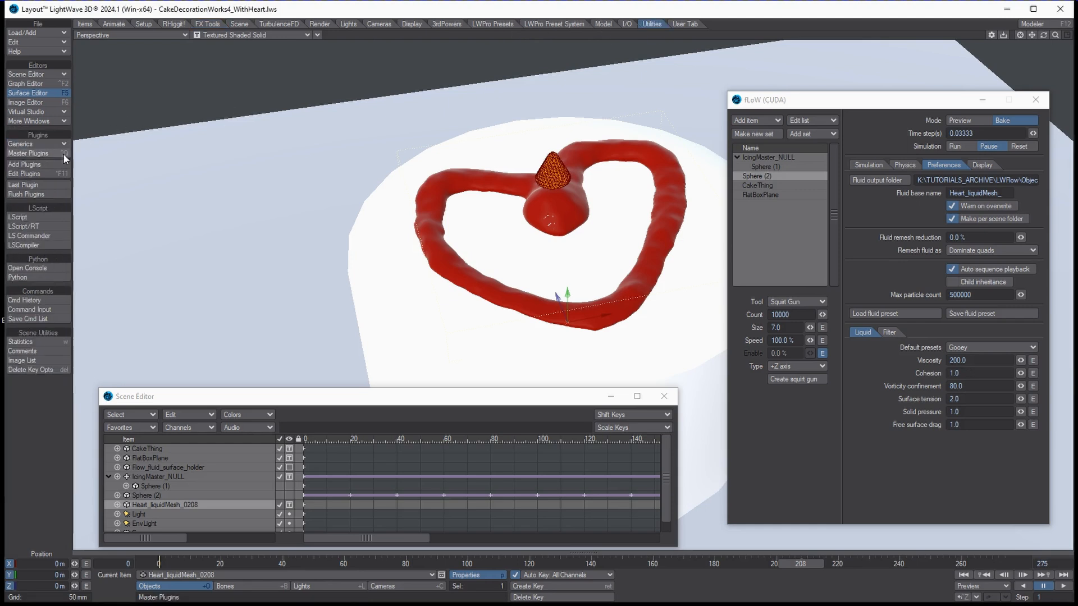
{"action": "left_click", "coordinate": [28, 153]}
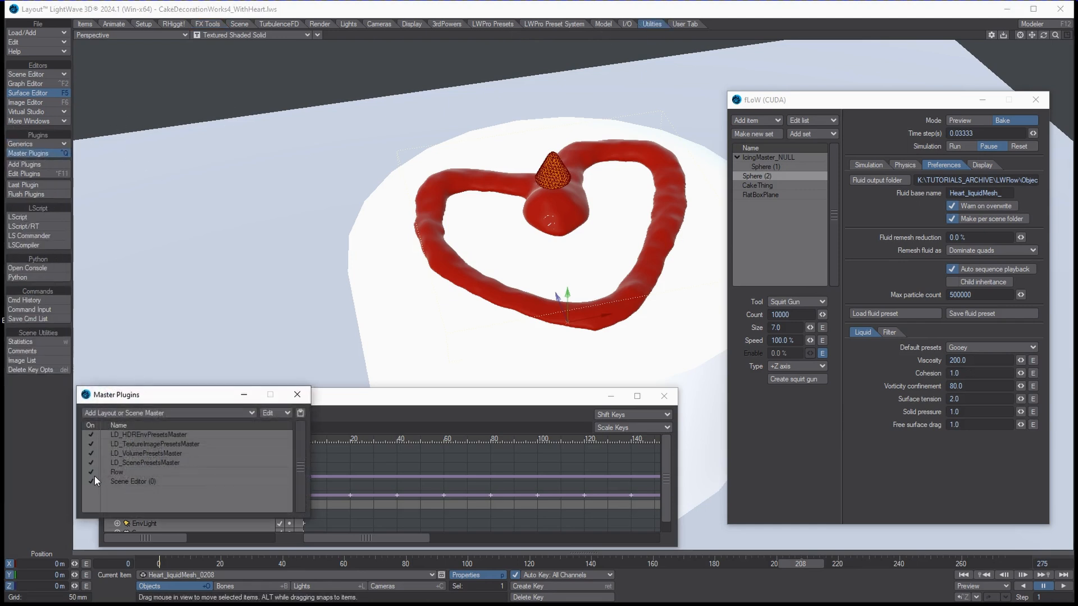
{"action": "left_click", "coordinate": [92, 473]}
Step: Clear Flow_fluid_surface_holder, Sphere (2) and Heart_liquidMesh_0208 from the scene
{"action": "left_click_drag", "start_coordinate": [509, 396], "coordinate": [717, 402]}
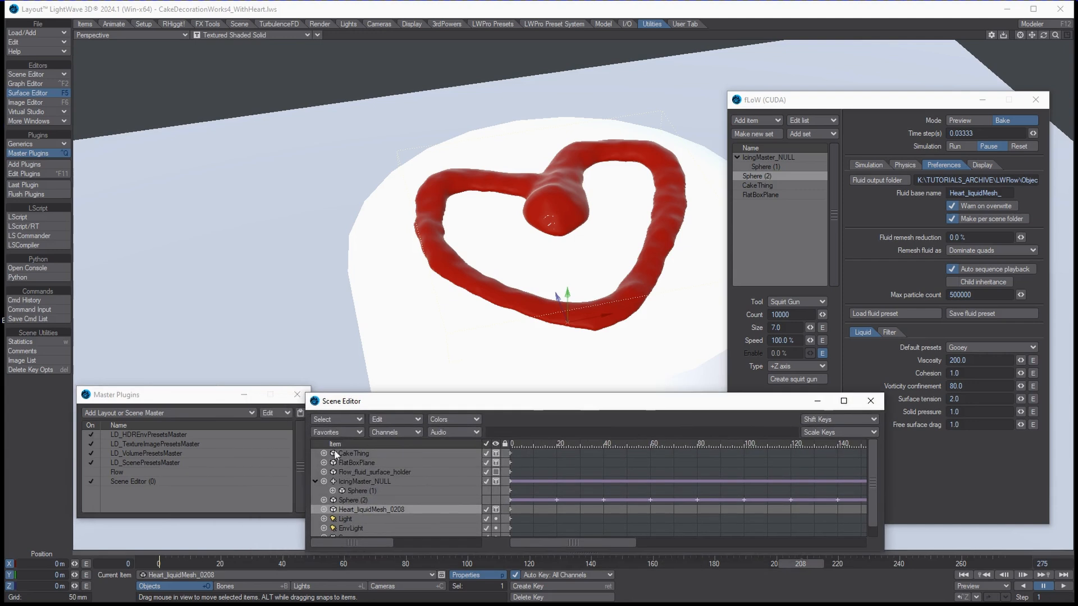
{"action": "left_click", "coordinate": [376, 481]}
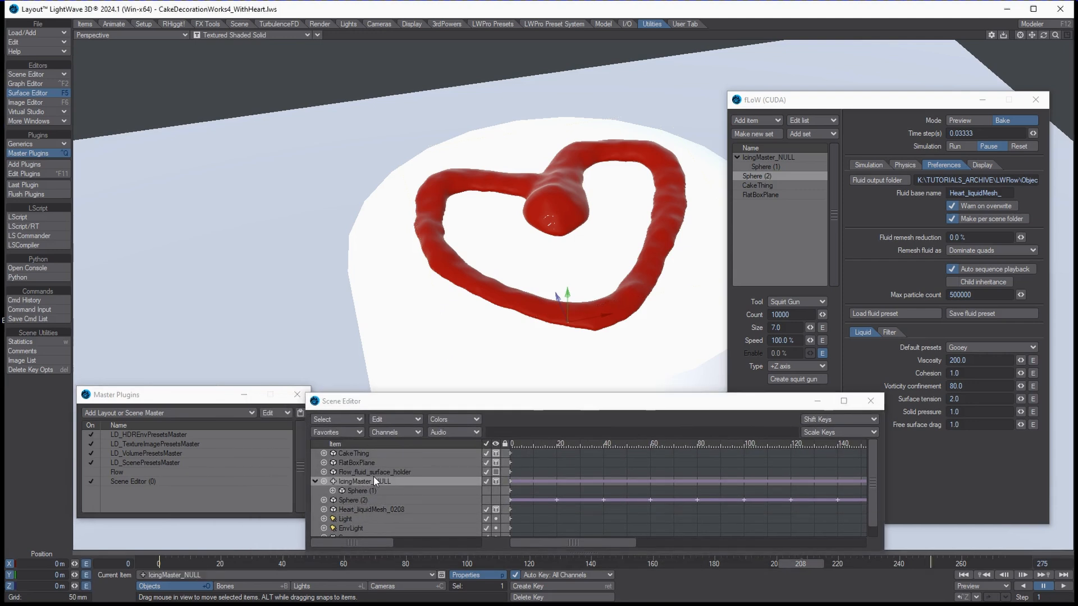
{"action": "key", "text": "Up"}
{"action": "left_click", "coordinate": [315, 481]}
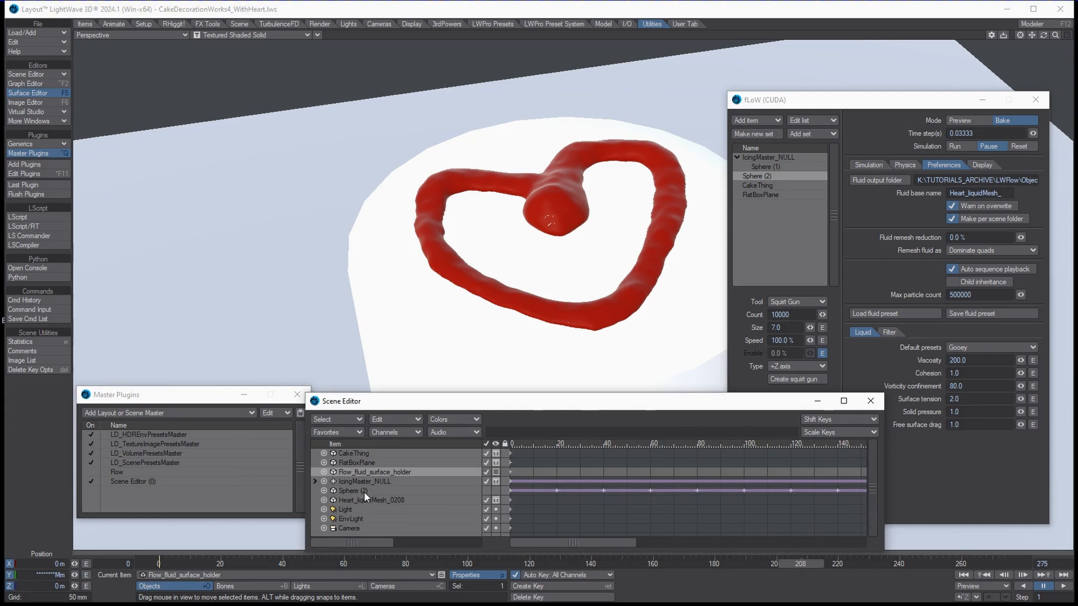
{"action": "left_click", "coordinate": [353, 491], "text": "ctrl"}
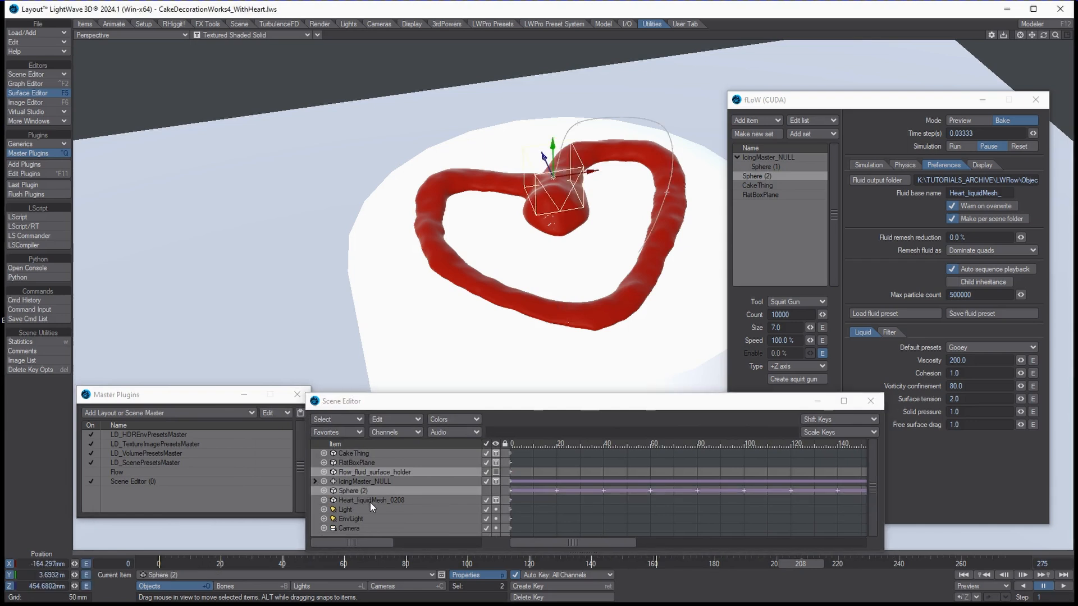
{"action": "left_click", "coordinate": [369, 500], "text": "ctrl"}
{"action": "key", "text": "Delete"}
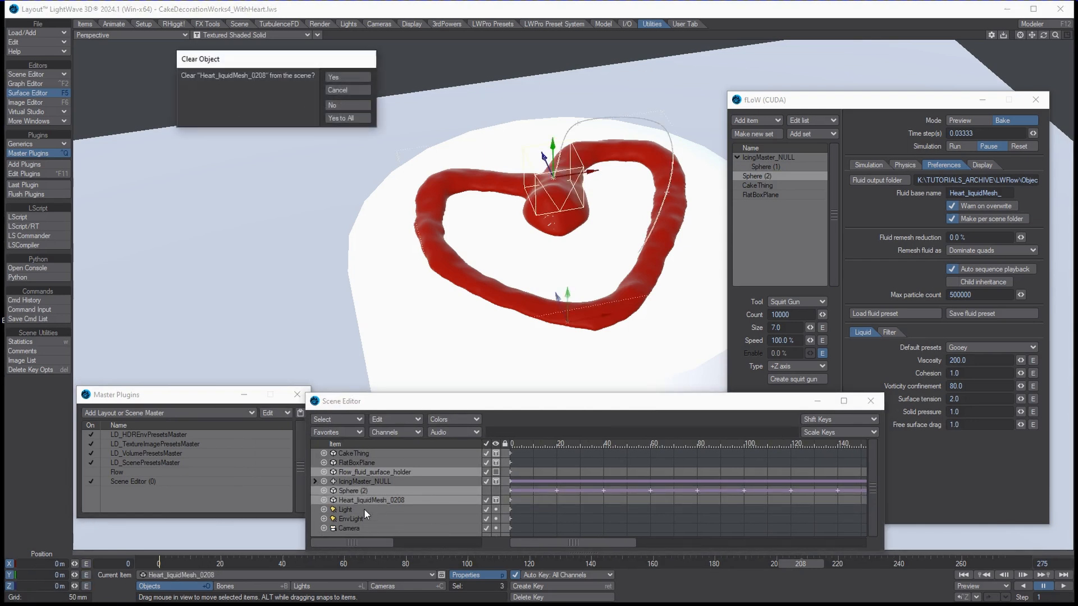
{"action": "left_click", "coordinate": [359, 117]}
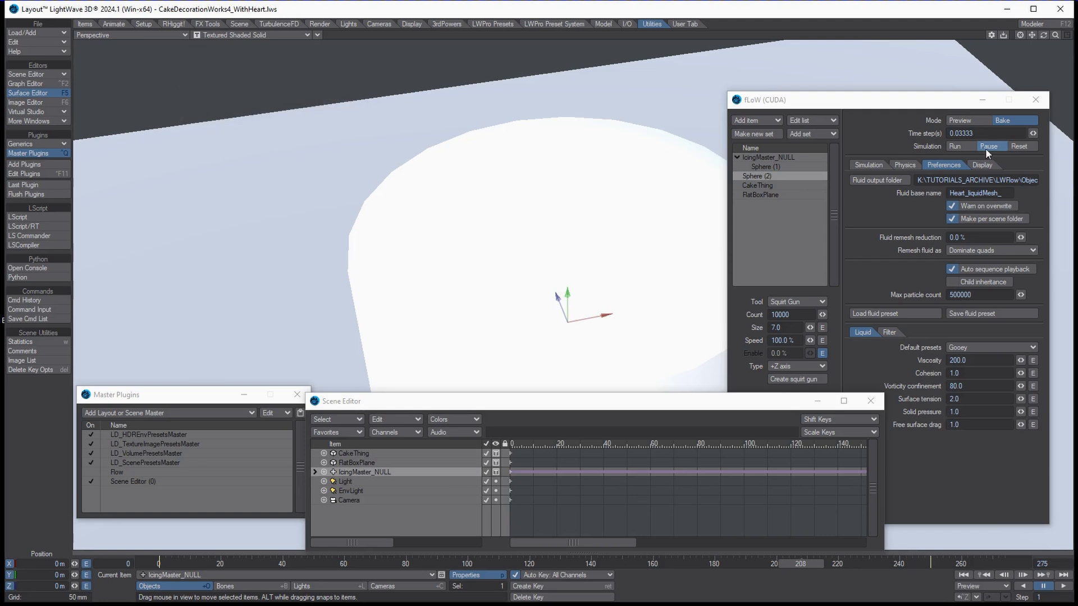
Step: Clear every item from IcingMaster_NULL to FlatBoxPlane out of the Flow item list
{"action": "left_click", "coordinate": [770, 157]}
{"action": "left_click", "coordinate": [767, 195], "text": "shift"}
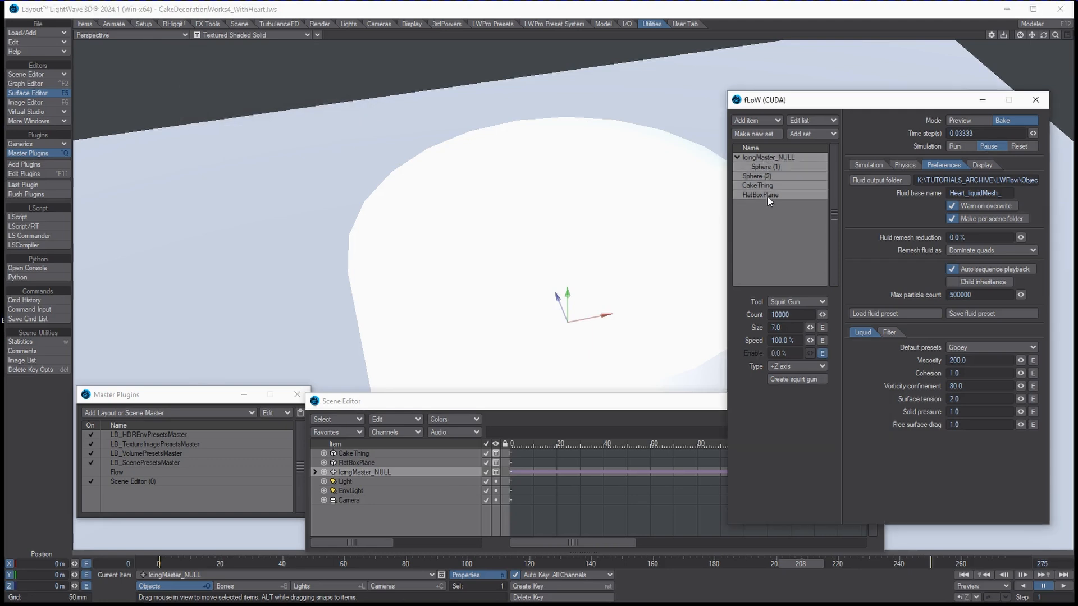
{"action": "left_click", "coordinate": [831, 120]}
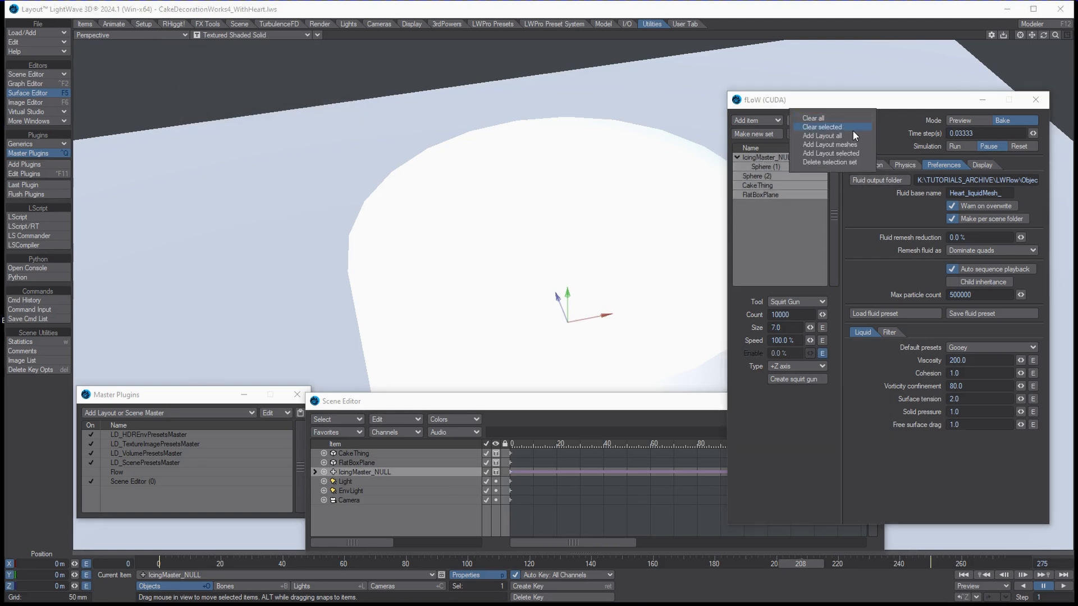
{"action": "left_click", "coordinate": [853, 129]}
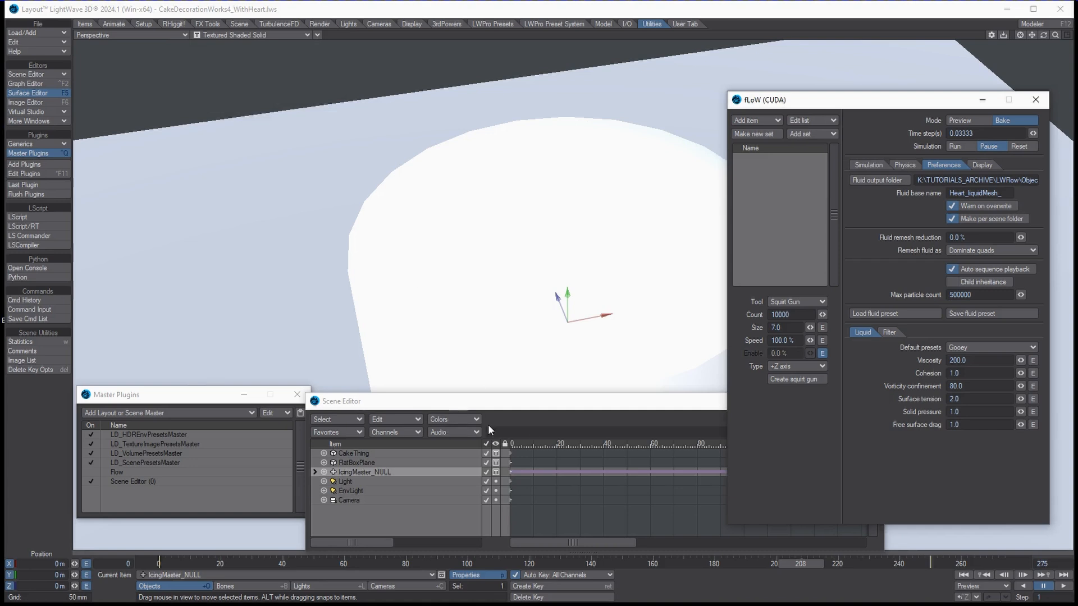
Step: Clear IcingMaster_NULL and all of its descendants from the scene
{"action": "left_click", "coordinate": [324, 477]}
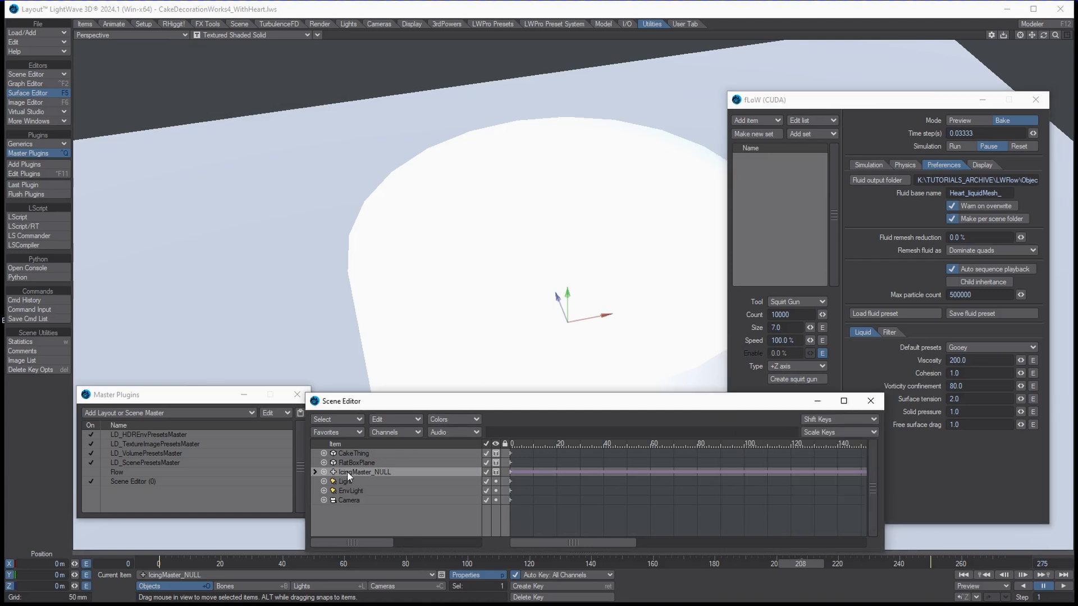
{"action": "key", "text": "Delete"}
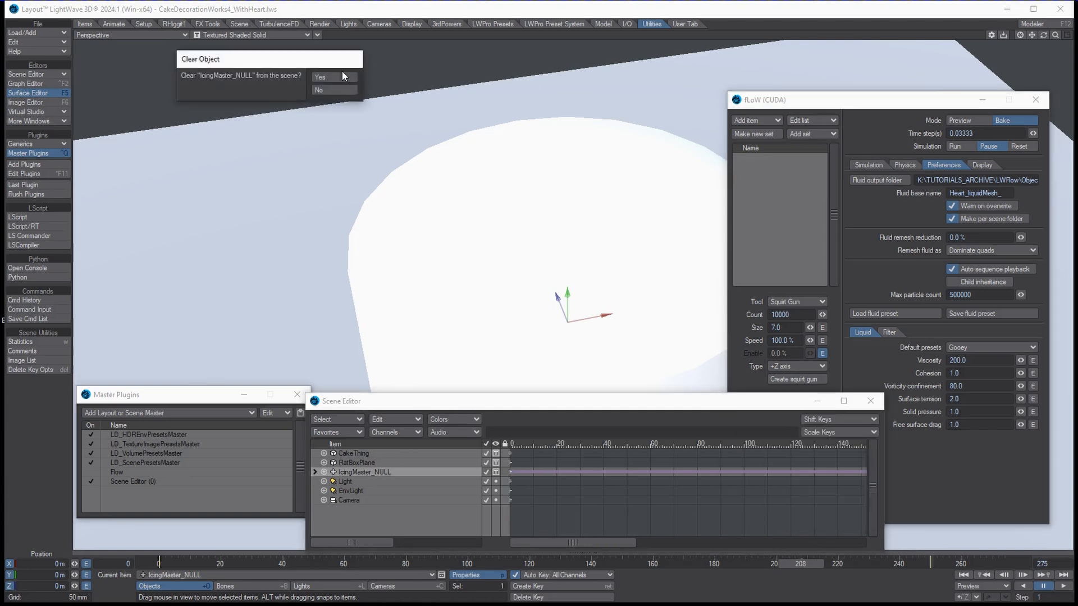
{"action": "left_click", "coordinate": [344, 77]}
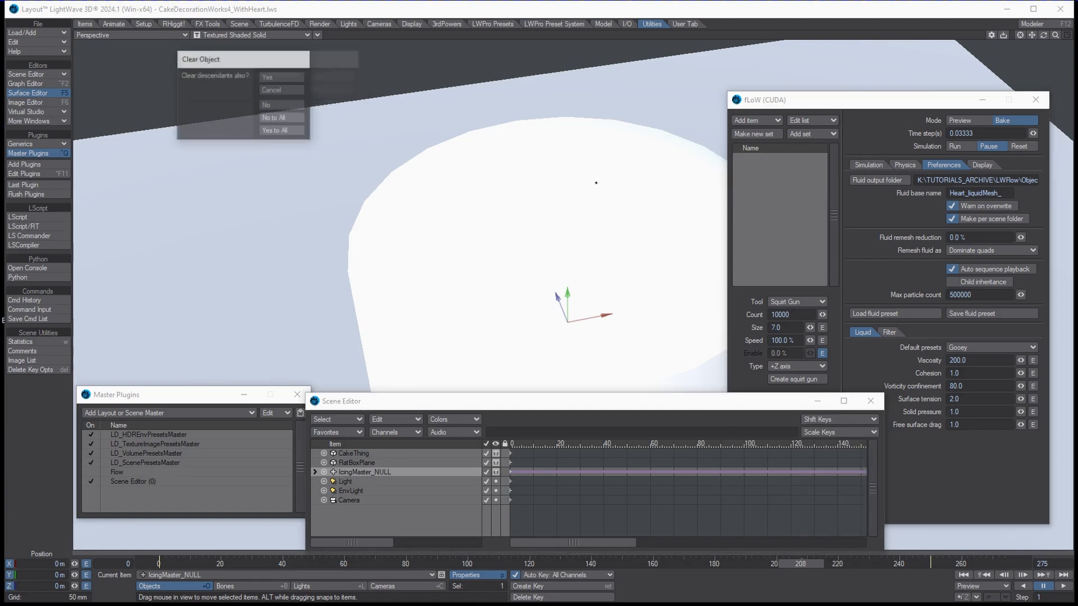
{"action": "left_click", "coordinate": [273, 130]}
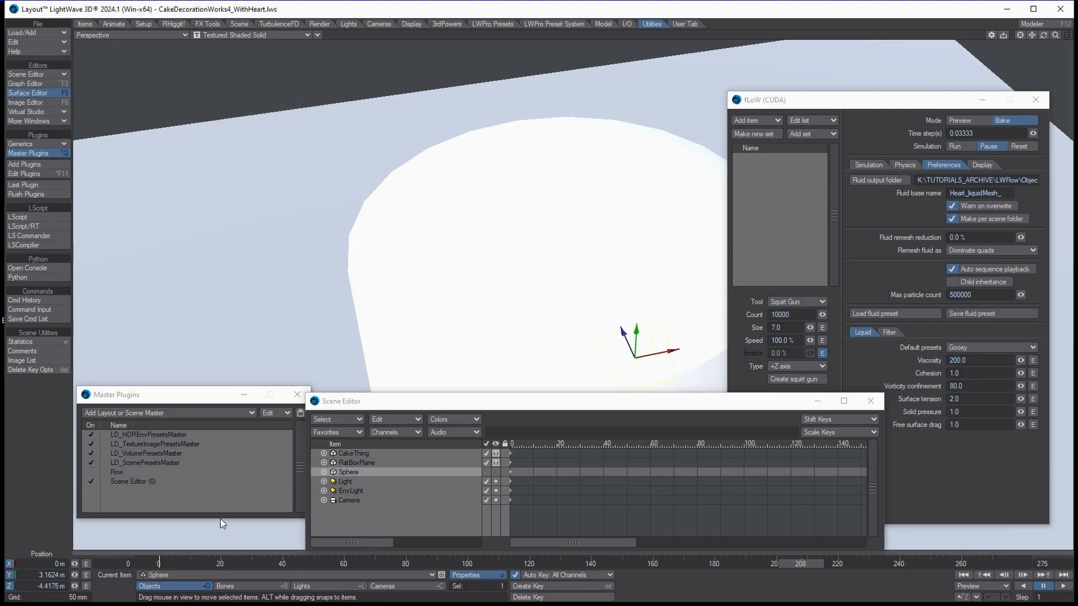
Step: Remove the Flow plugin from the scene's master plugins
{"action": "left_click", "coordinate": [130, 470]}
{"action": "right_click", "coordinate": [131, 469]}
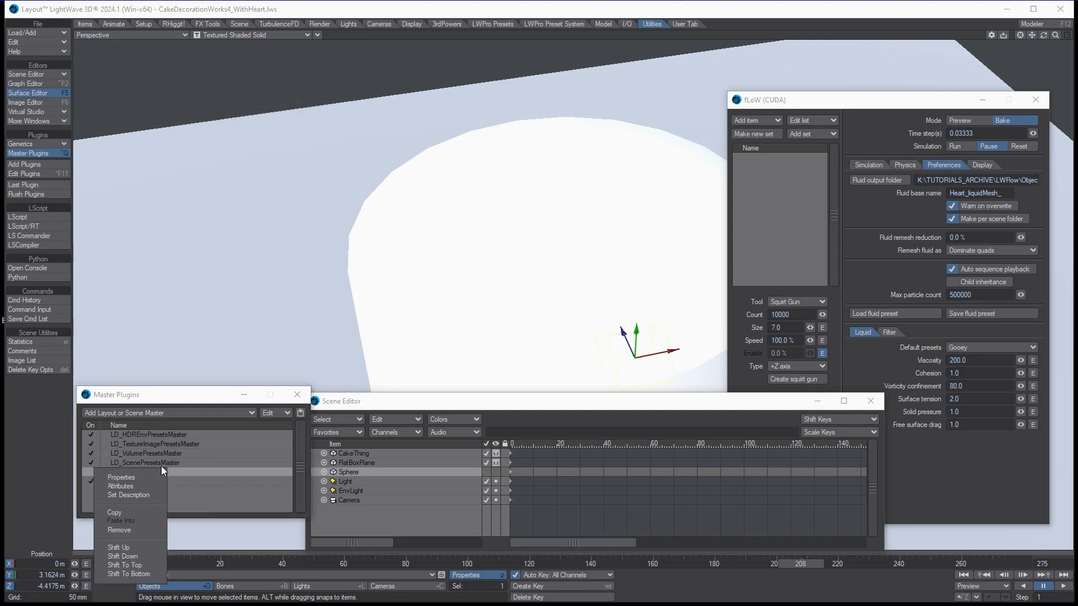
{"action": "left_click", "coordinate": [119, 530]}
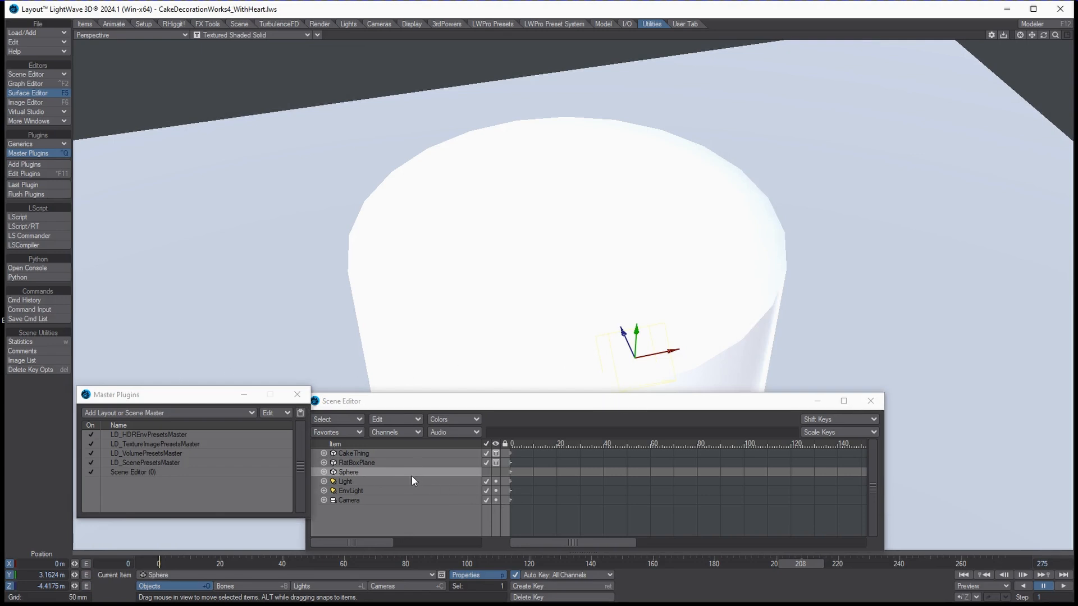
Step: Clear the leftover Sphere object from the scene and move the Scene Editor clear of the cake
{"action": "key", "text": "minus"}
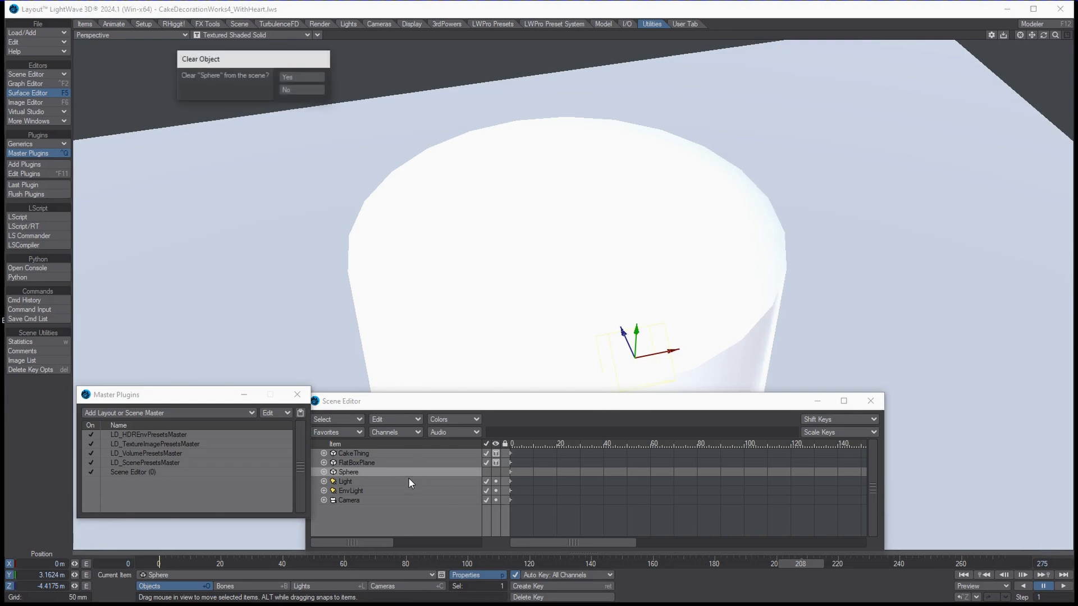
{"action": "left_click", "coordinate": [302, 79]}
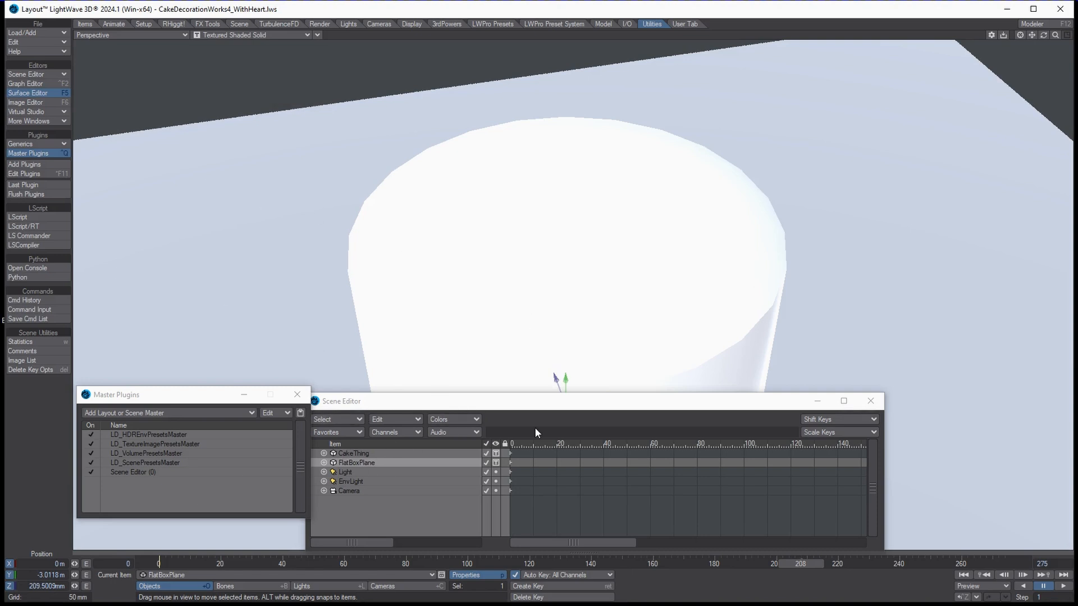
{"action": "left_click_drag", "start_coordinate": [582, 399], "coordinate": [670, 360]}
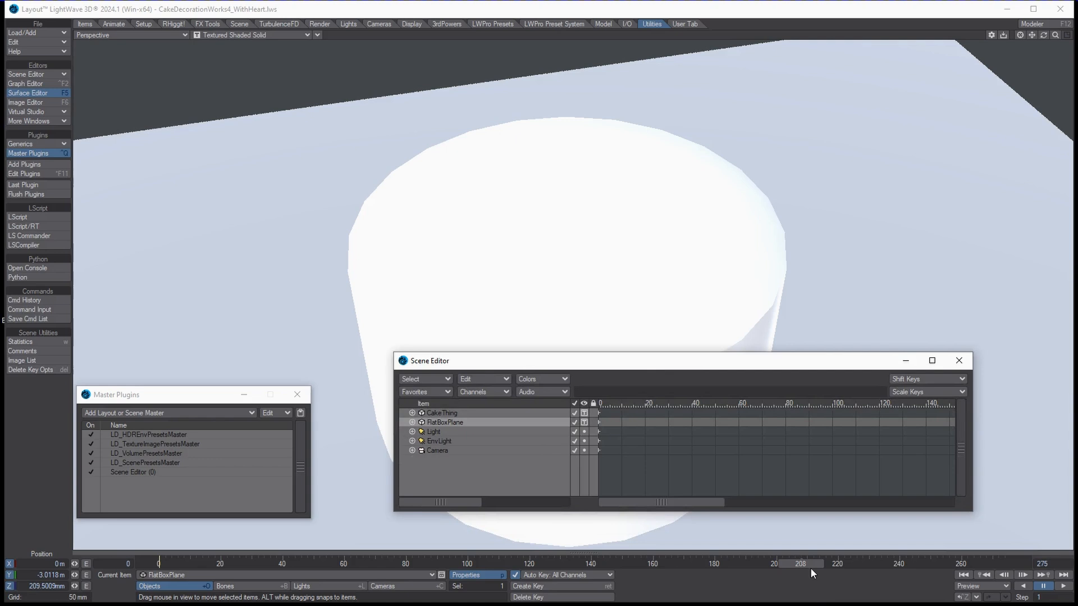
Step: Return to frame 0 and load Heart_liquidMesh_0001.lwo from the Heart folder inside Flow_fluid_meshes
{"action": "left_click_drag", "start_coordinate": [811, 566], "coordinate": [160, 563]}
{"action": "left_click", "coordinate": [46, 32]}
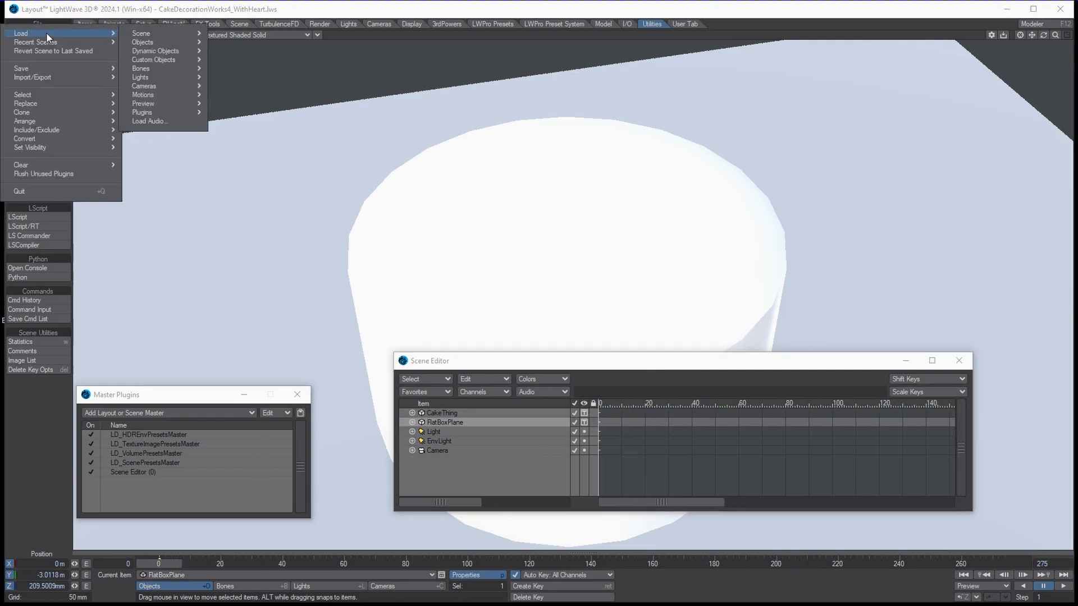
{"action": "mouse_move", "coordinate": [171, 35]}
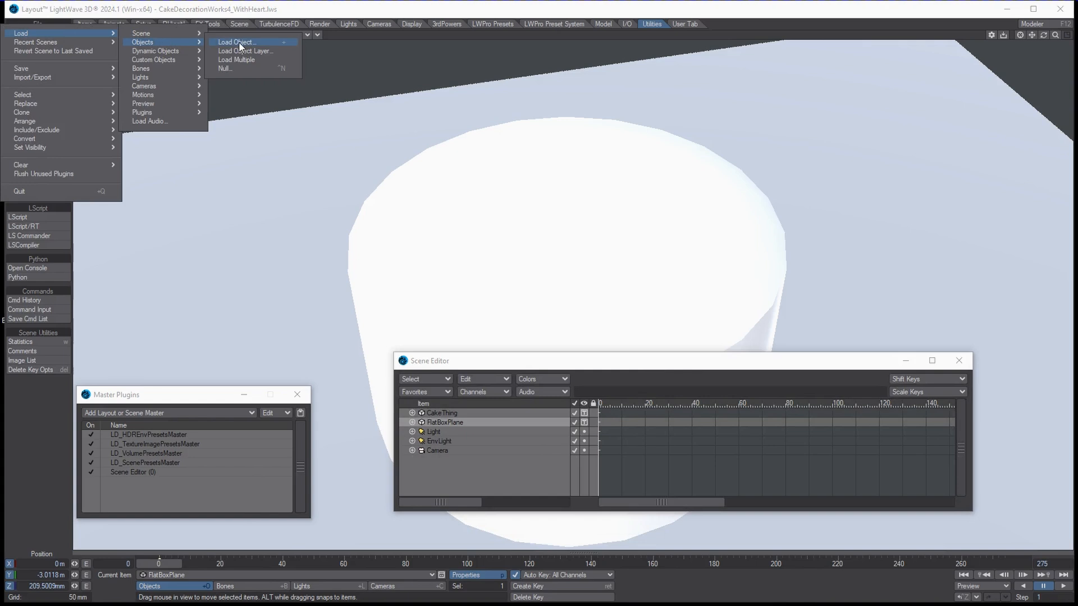
{"action": "left_click", "coordinate": [243, 42]}
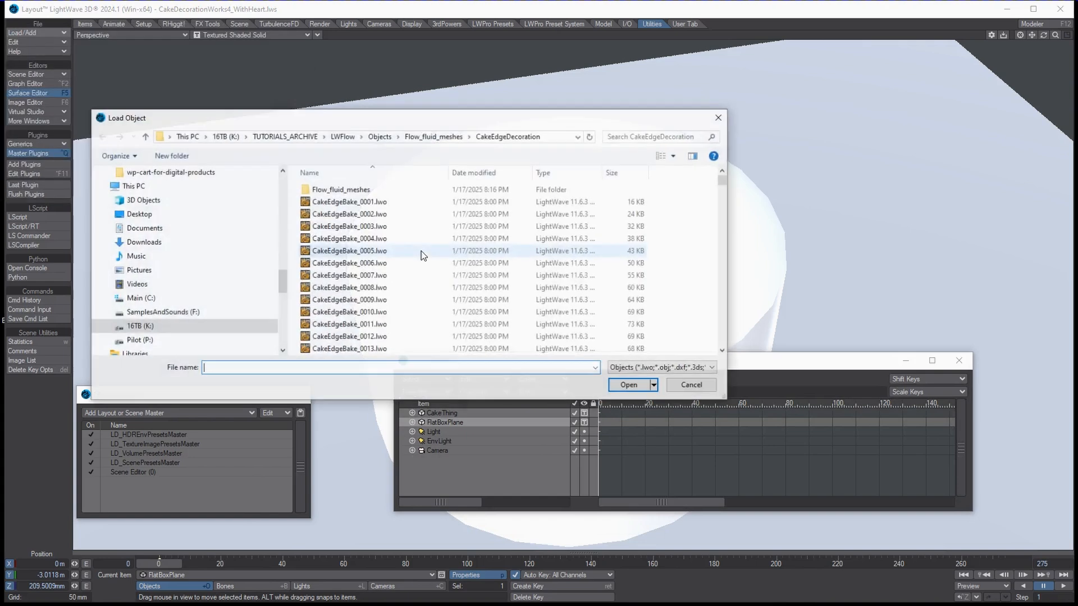
{"action": "double_click", "coordinate": [354, 191]}
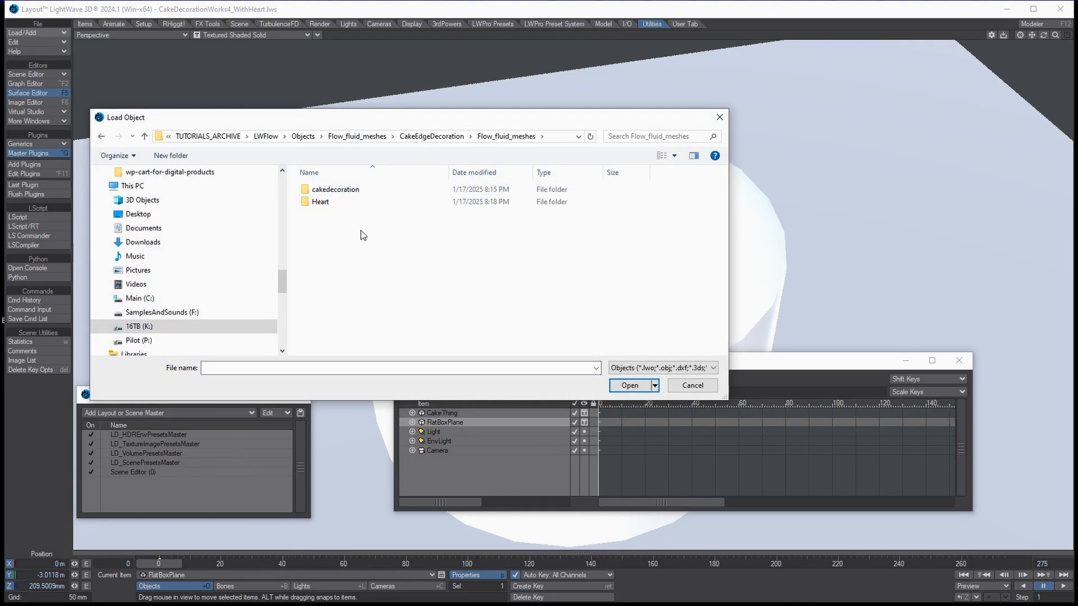
{"action": "double_click", "coordinate": [328, 203]}
{"action": "double_click", "coordinate": [353, 189]}
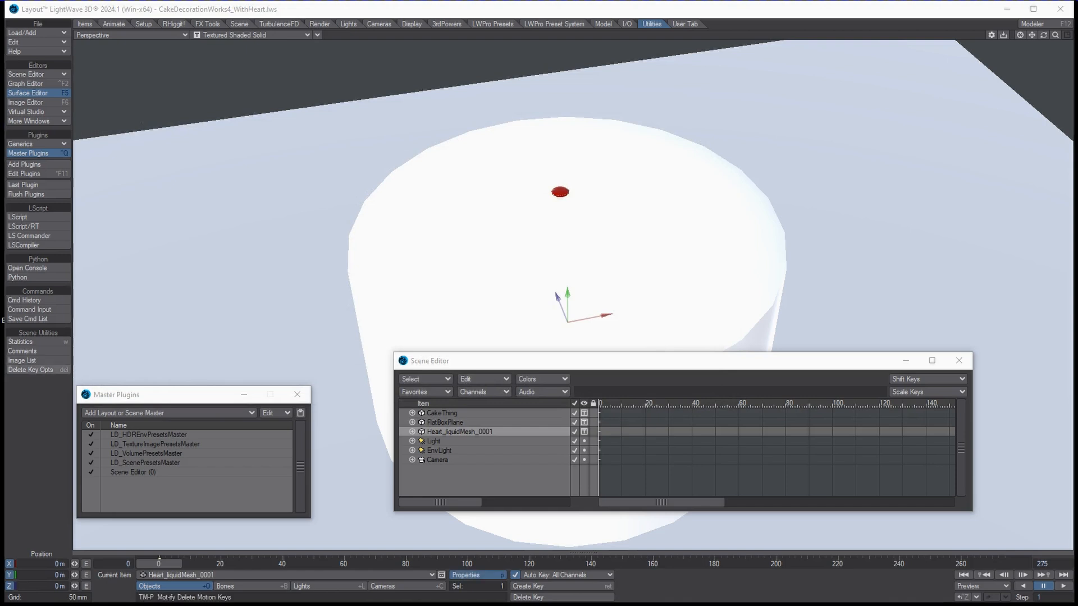
Step: Set the object replacement of Heart_liquidMesh_0001 to Object Sequencer in its object properties
{"action": "left_click_drag", "start_coordinate": [1, 152], "coordinate": [158, 82]}
{"action": "left_click", "coordinate": [164, 220]}
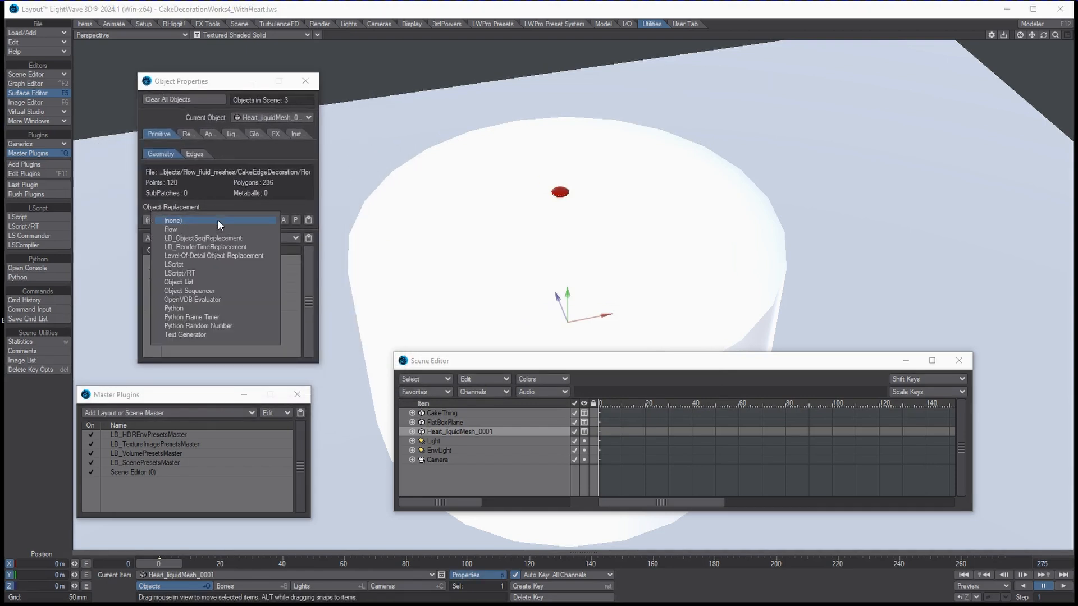
{"action": "left_click", "coordinate": [257, 291]}
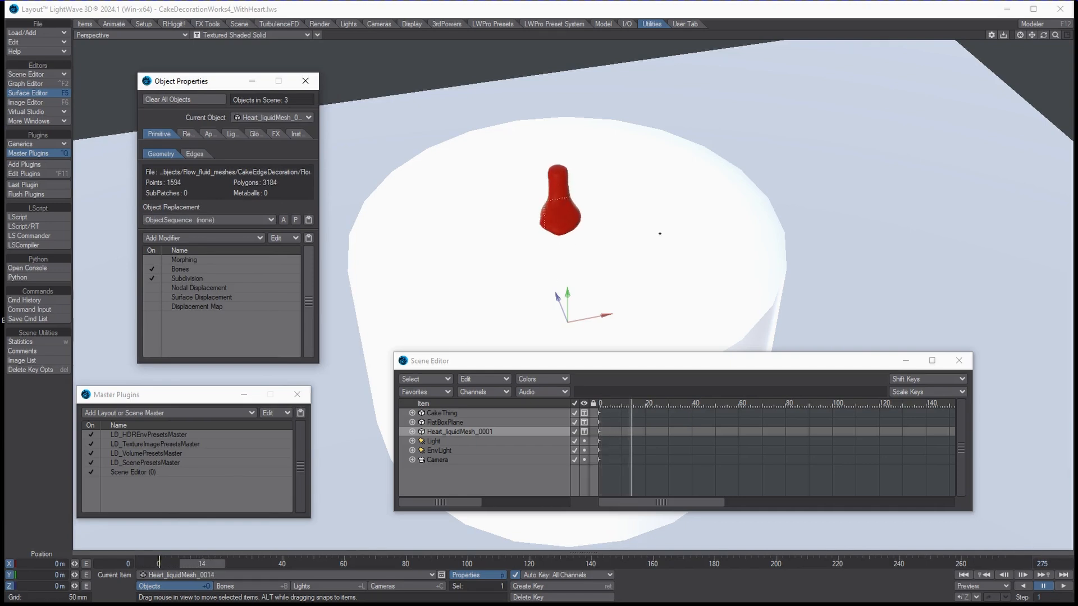
Step: Scrub the heart sequence back to frame 0 and check the Object Sequencer's frame offset option without changing it
{"action": "left_click", "coordinate": [236, 219]}
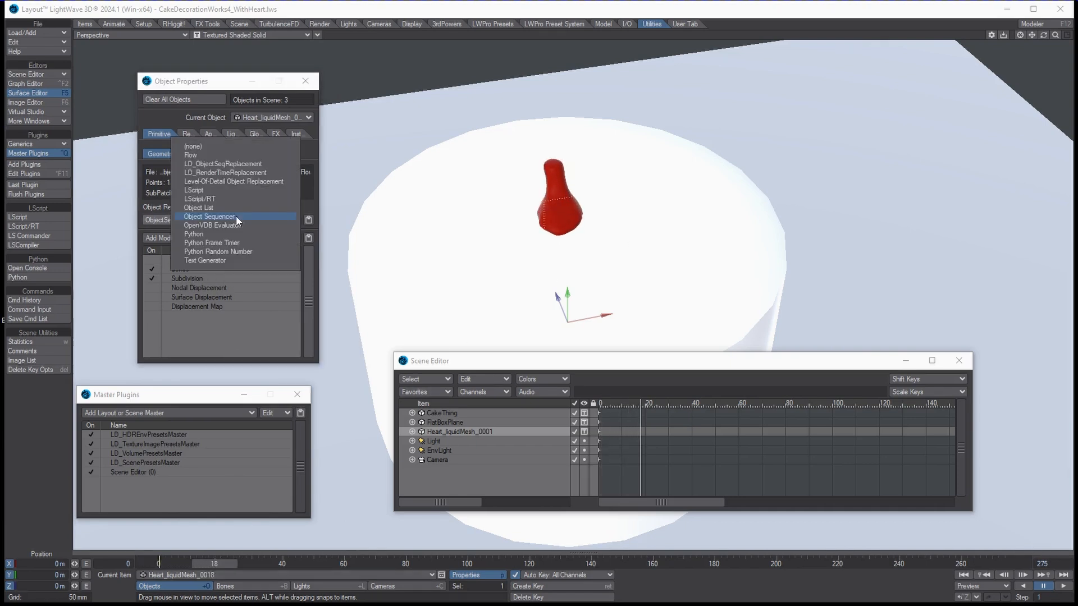
{"action": "left_click", "coordinate": [141, 208]}
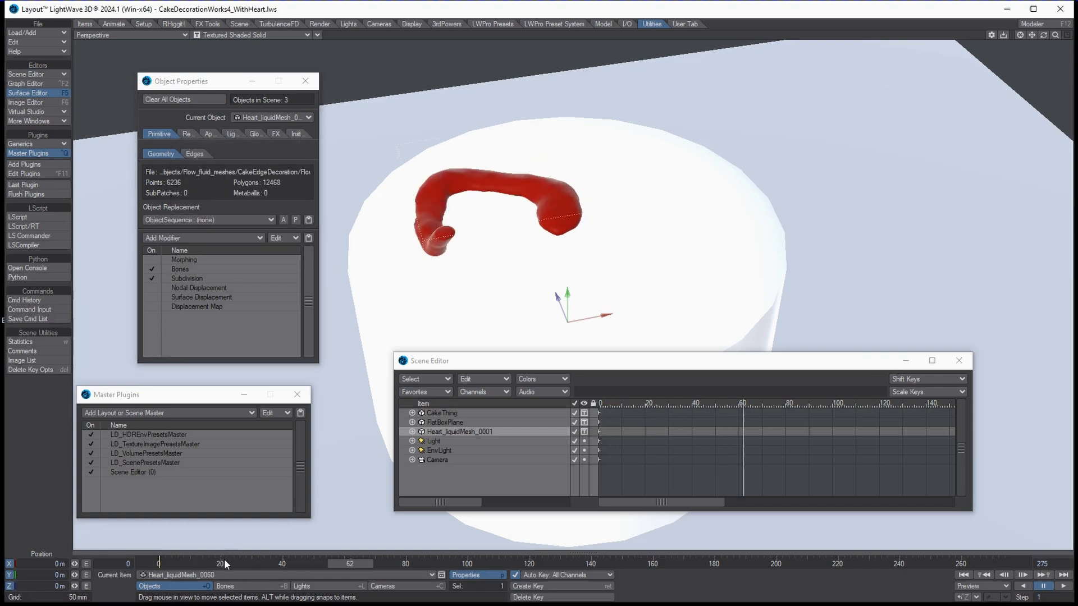
{"action": "left_click_drag", "start_coordinate": [224, 560], "coordinate": [159, 562]}
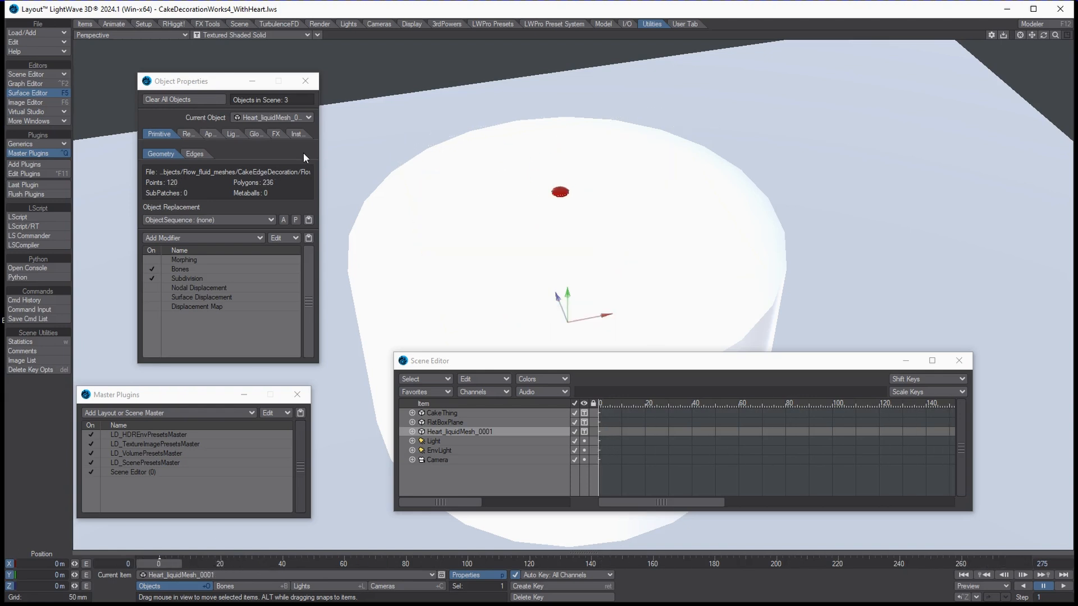
{"action": "left_click", "coordinate": [296, 220]}
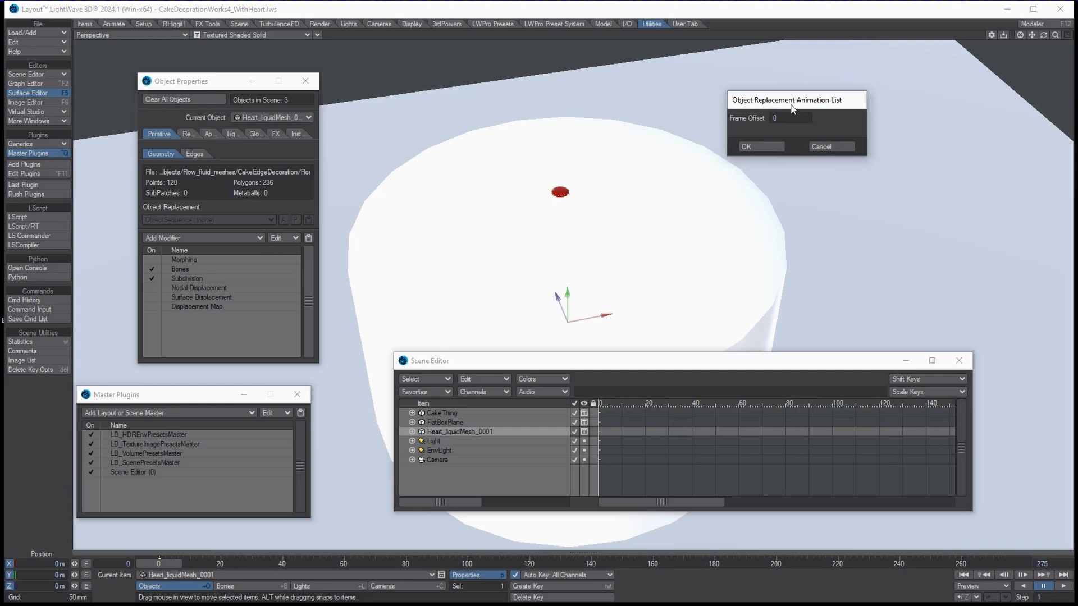
{"action": "left_click", "coordinate": [842, 147]}
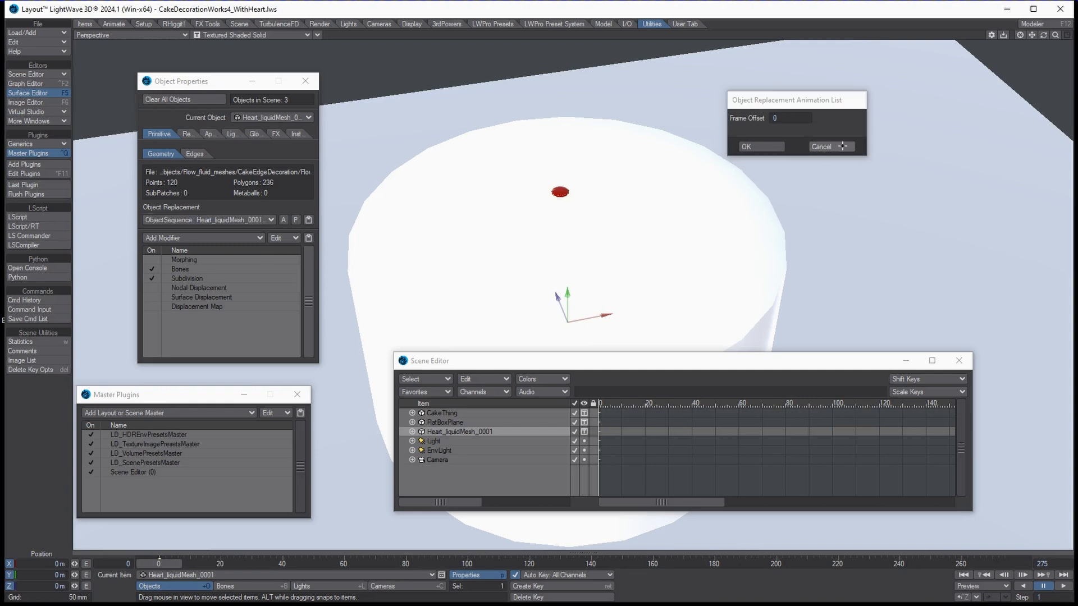
Step: Load Flow_liquidMesh_0001.lwo from the cakedecoration folder inside Flow_fluid_meshes
{"action": "left_click", "coordinate": [48, 34]}
{"action": "mouse_move", "coordinate": [96, 36]}
{"action": "mouse_move", "coordinate": [148, 46]}
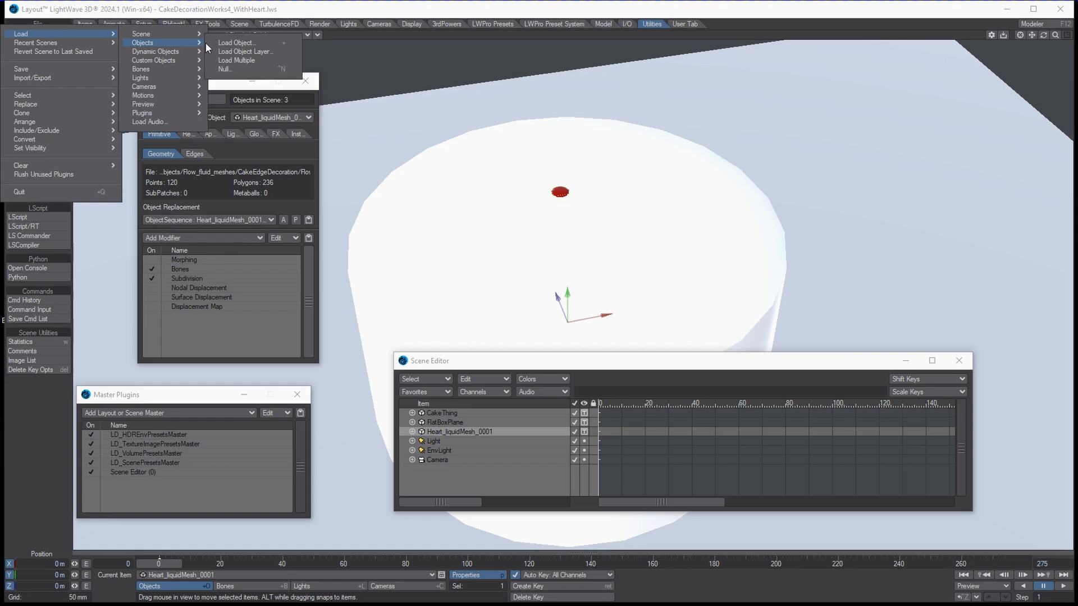
{"action": "left_click", "coordinate": [237, 39]}
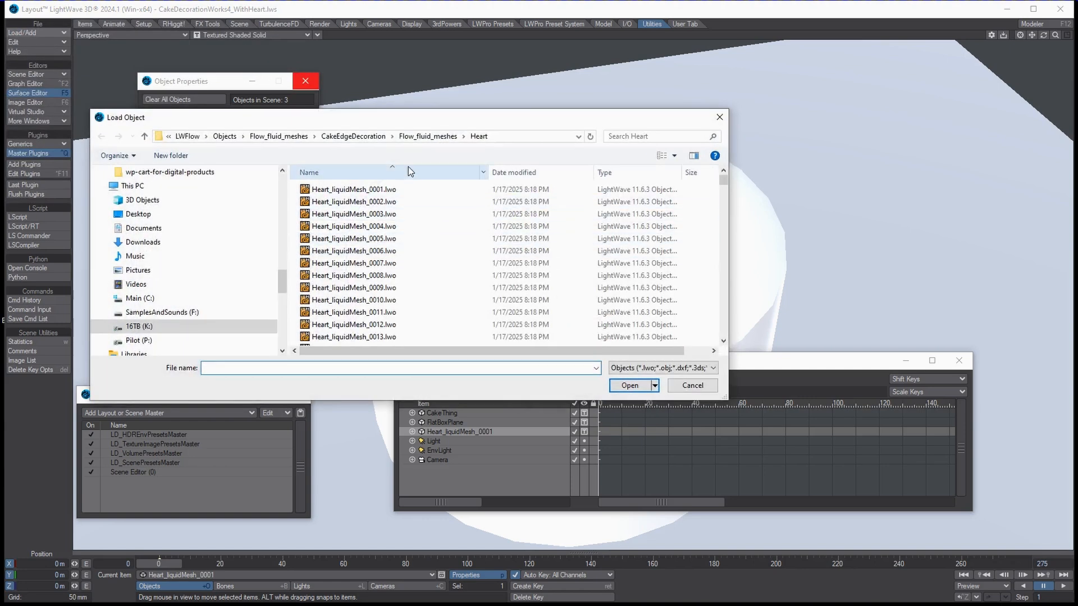
{"action": "left_click", "coordinate": [427, 136]}
{"action": "double_click", "coordinate": [337, 189]}
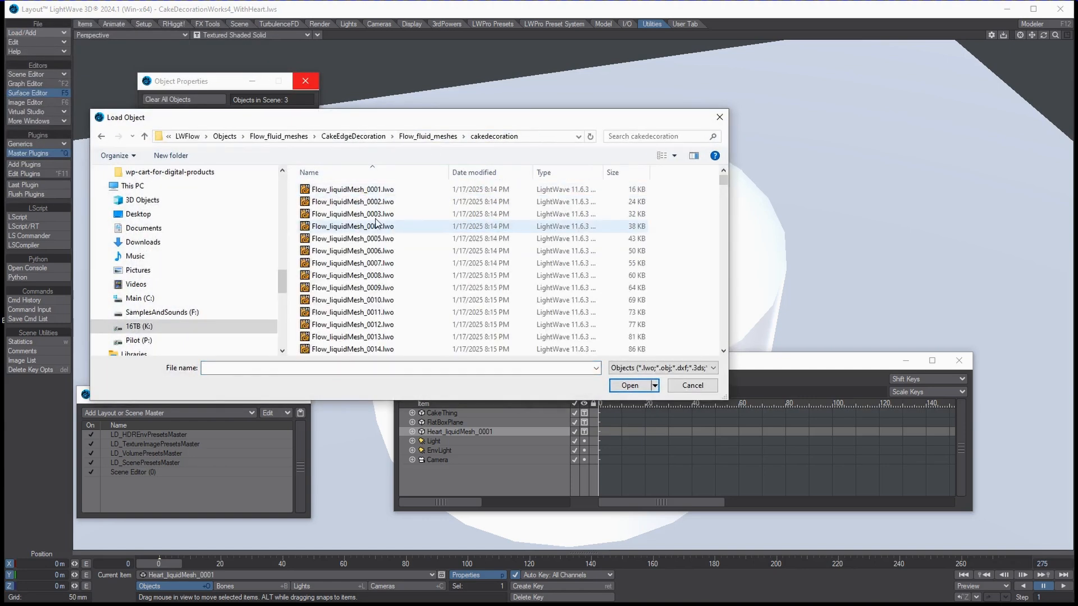
{"action": "left_click", "coordinate": [348, 189]}
{"action": "left_click", "coordinate": [630, 385]}
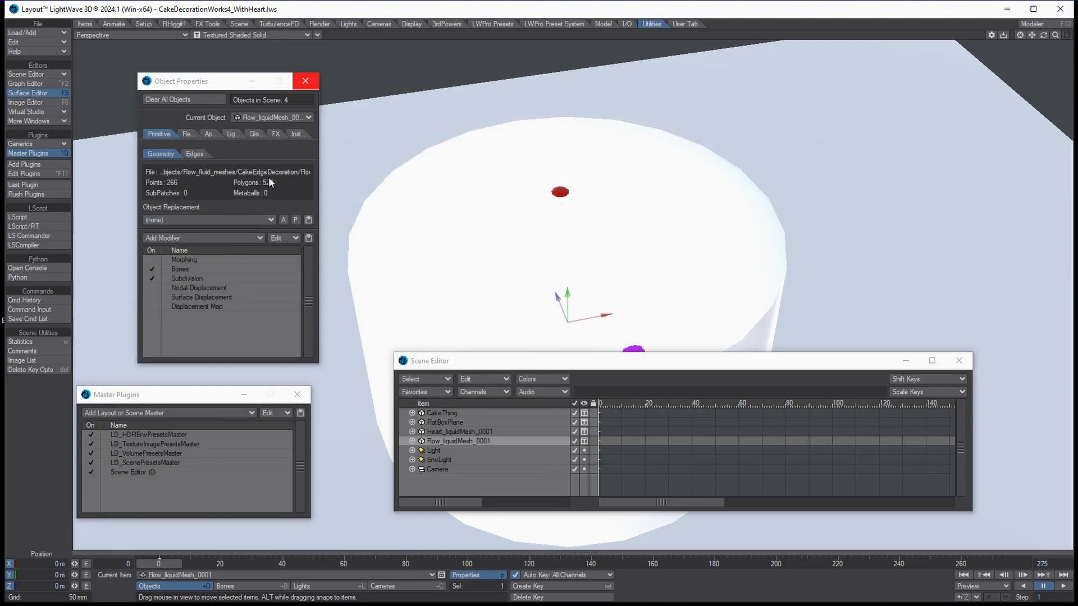
Step: Set the object replacement of Flow_liquidMesh_0001 to Object Sequencer and scrub through to frame 275 to review both icing sequences
{"action": "left_click", "coordinate": [253, 223]}
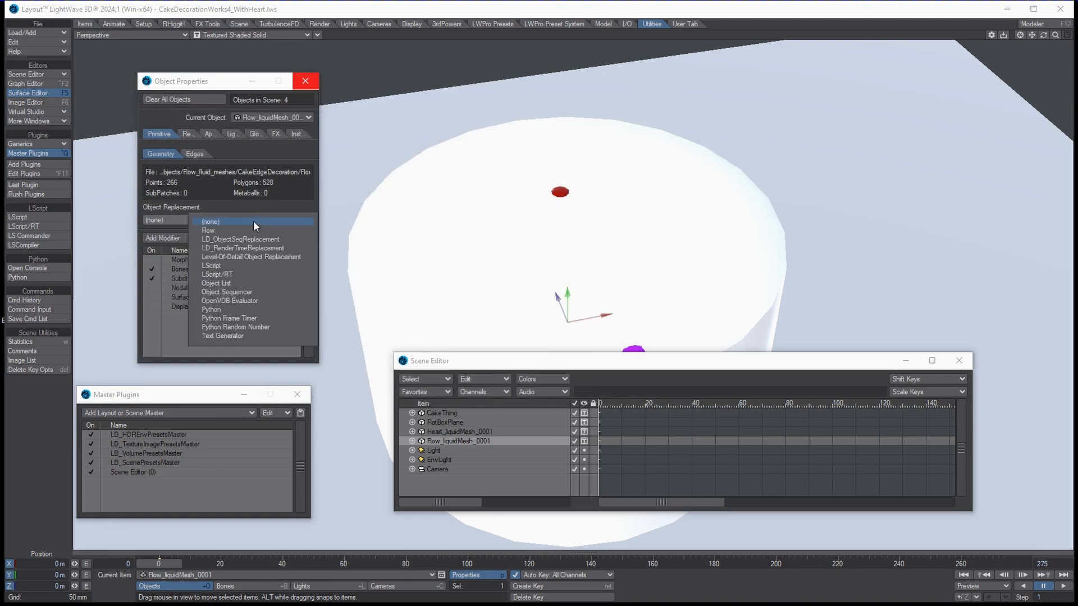
{"action": "left_click", "coordinate": [260, 292]}
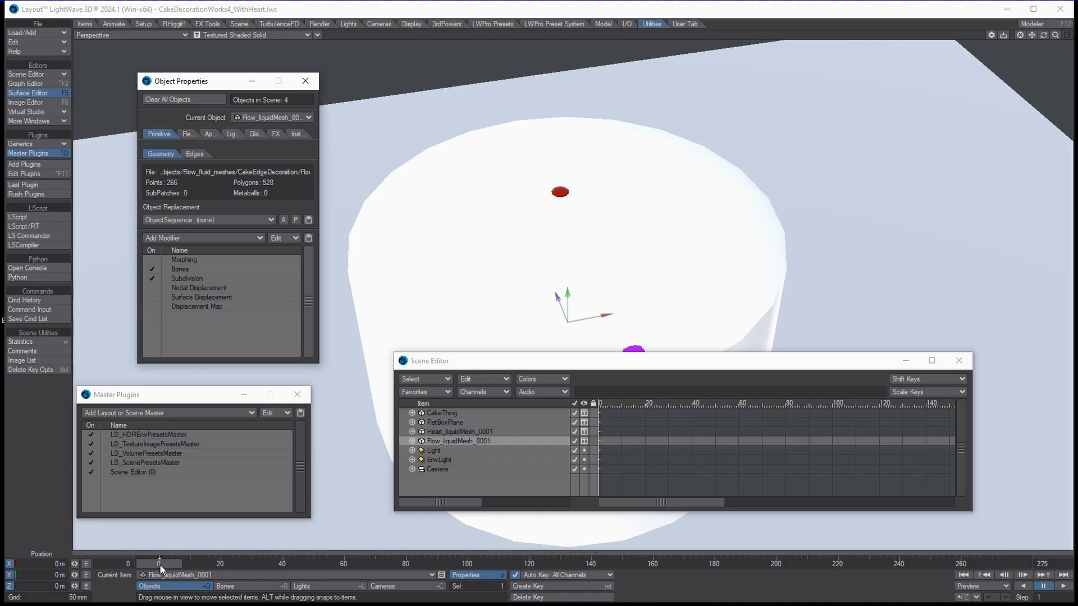
{"action": "left_click_drag", "start_coordinate": [160, 564], "coordinate": [176, 562]}
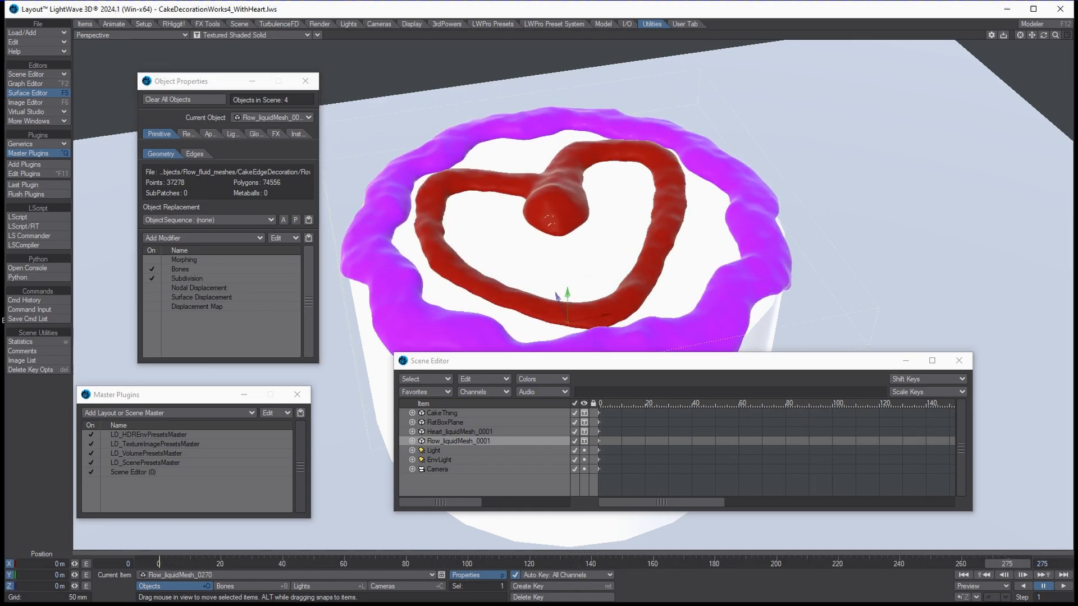
{"action": "left_click_drag", "start_coordinate": [728, 362], "coordinate": [764, 392]}
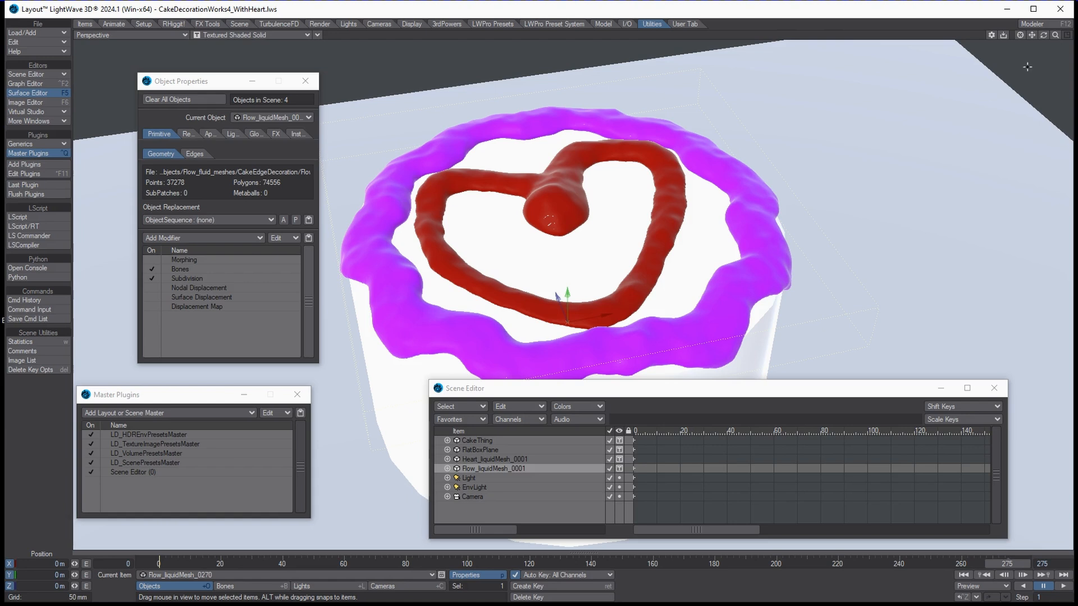
{"action": "mouse_move", "coordinate": [1043, 35]}
{"action": "left_mouse_down"}
{"action": "mouse_move", "coordinate": [1012, 35]}
{"action": "mouse_move", "coordinate": [1043, 34]}
{"action": "left_mouse_up"}
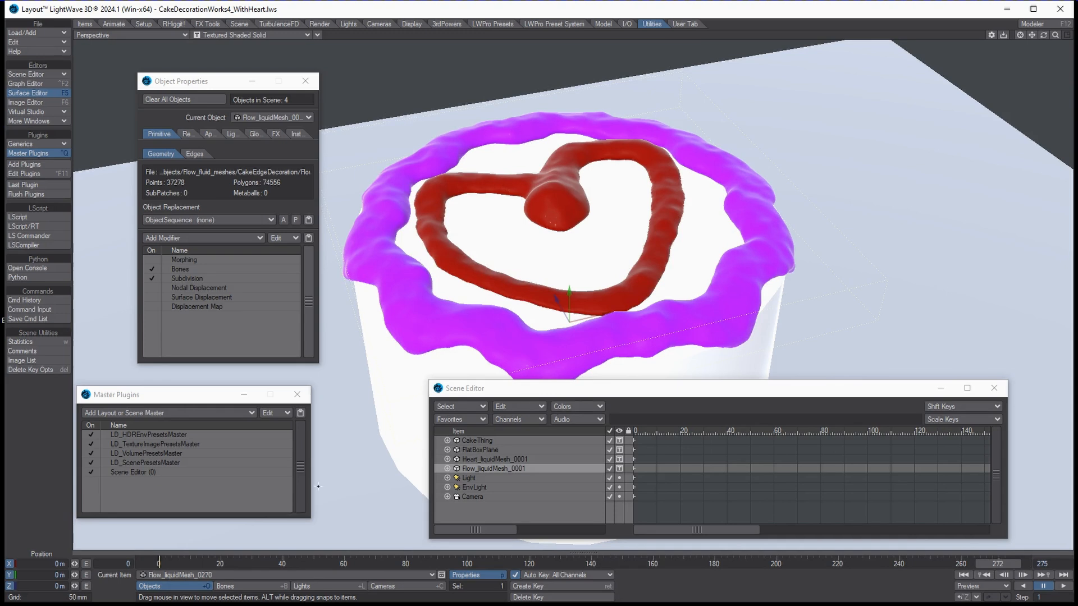
Step: Set the purple edge sequence's frame offset to 25 and scrub the timeline to check its timing
{"action": "left_click", "coordinate": [296, 220]}
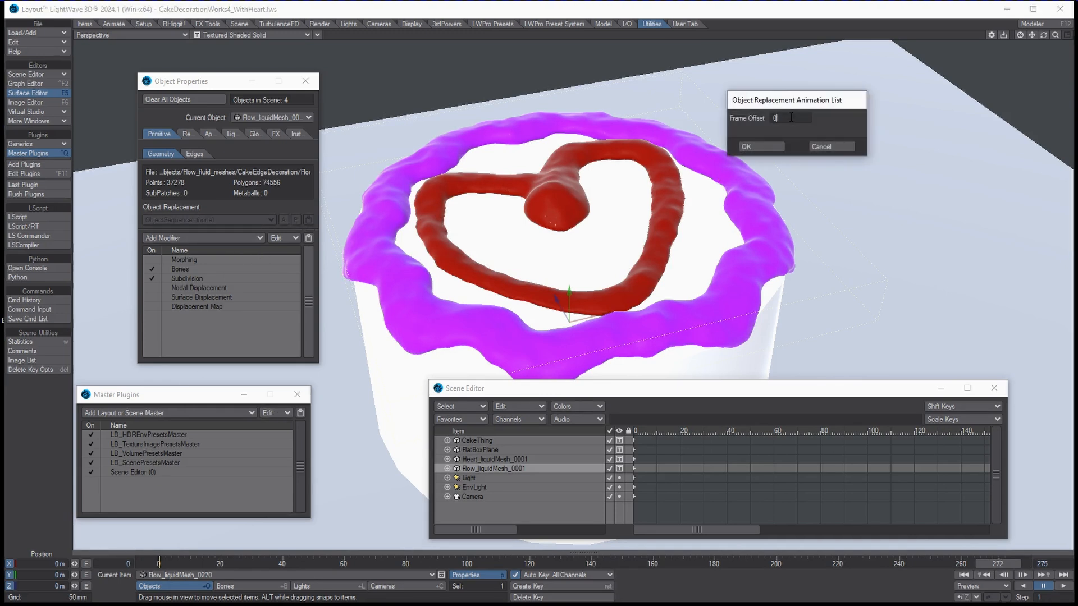
{"action": "left_click_drag", "start_coordinate": [791, 117], "coordinate": [600, 126]}
{"action": "type", "text": "25"}
{"action": "left_click", "coordinate": [752, 147]}
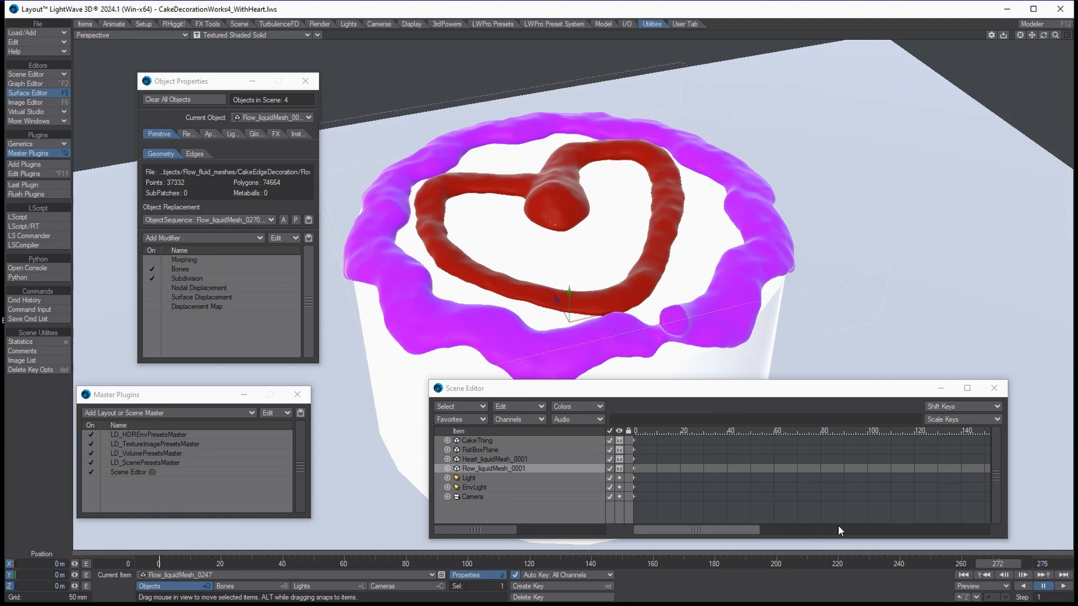
{"action": "mouse_move", "coordinate": [992, 562]}
{"action": "left_mouse_down"}
{"action": "mouse_move", "coordinate": [929, 564]}
{"action": "mouse_move", "coordinate": [1004, 562]}
{"action": "mouse_move", "coordinate": [900, 562]}
{"action": "mouse_move", "coordinate": [986, 563]}
{"action": "left_mouse_up"}
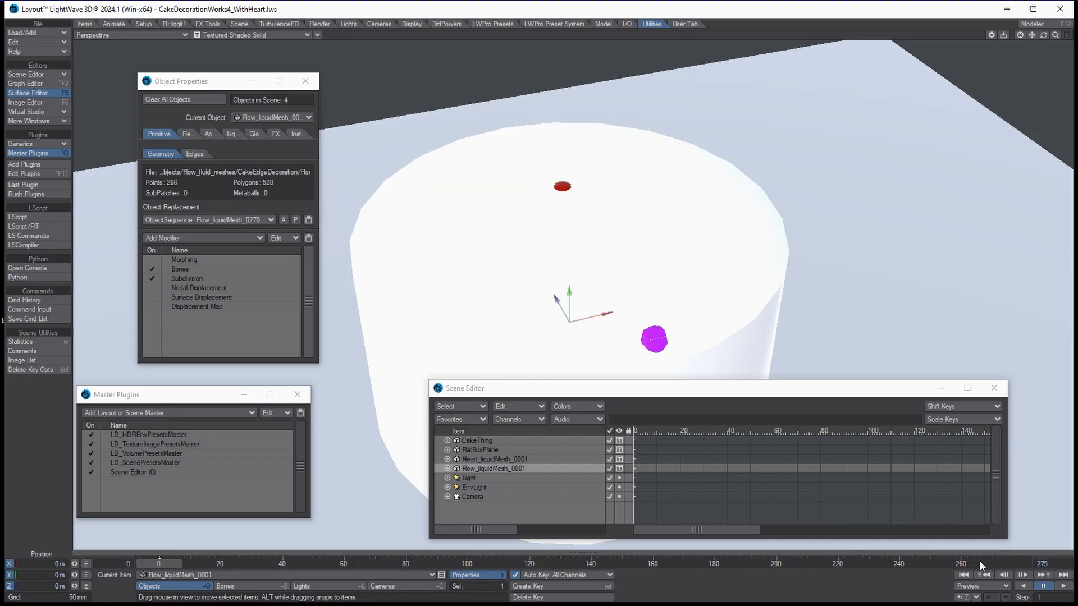
{"action": "left_click", "coordinate": [1002, 561]}
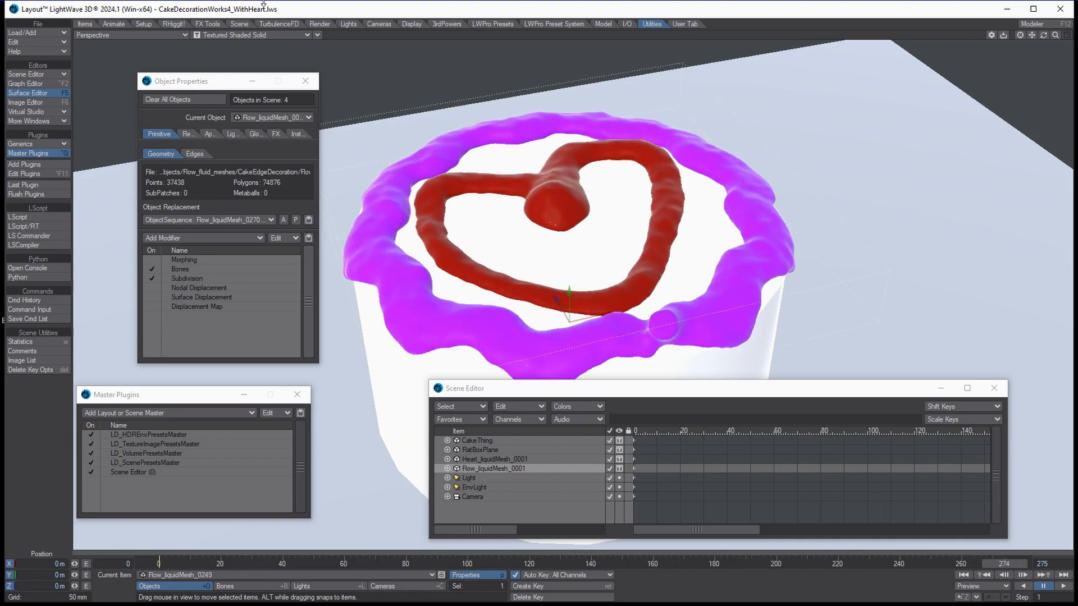
Step: Switch the viewport to VPR render preview and scrub the timeline to frame 151
{"action": "left_click", "coordinate": [271, 34]}
{"action": "left_click", "coordinate": [270, 89]}
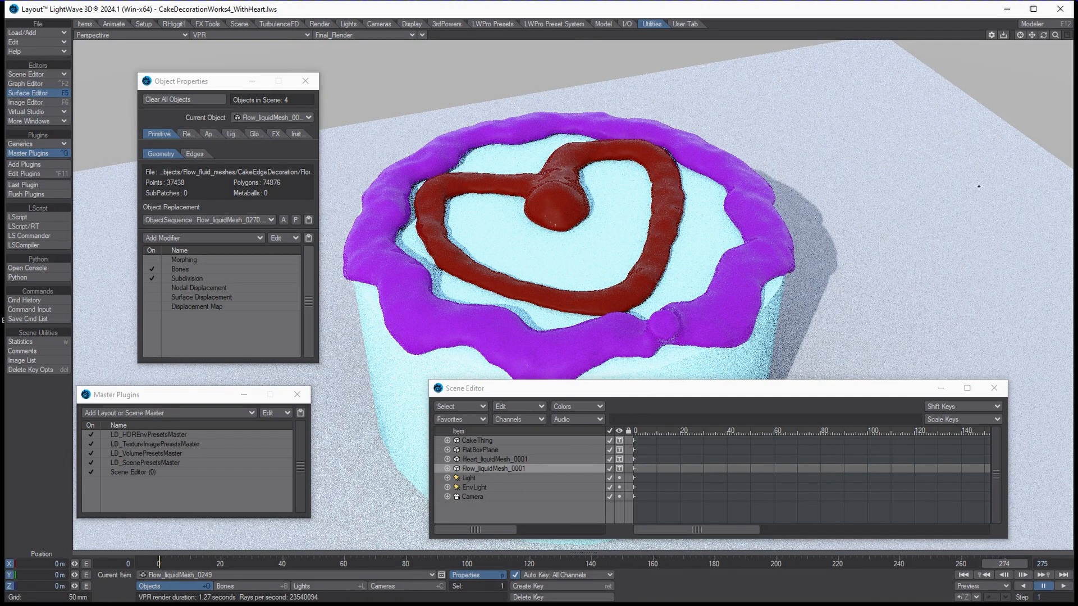
{"action": "left_click_drag", "start_coordinate": [762, 391], "coordinate": [761, 399]}
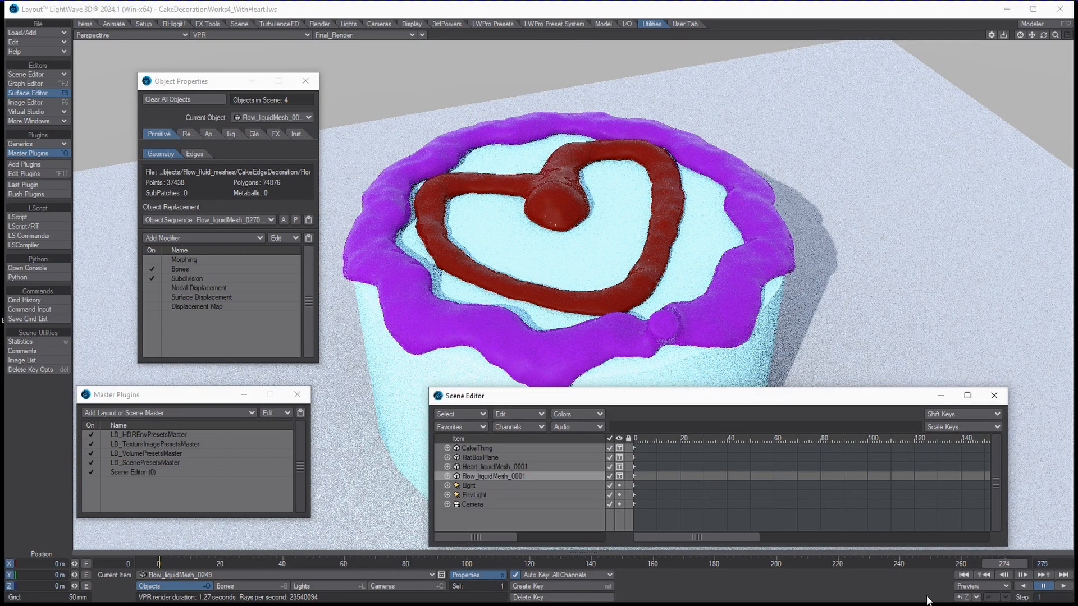
{"action": "left_click_drag", "start_coordinate": [1006, 565], "coordinate": [159, 566]}
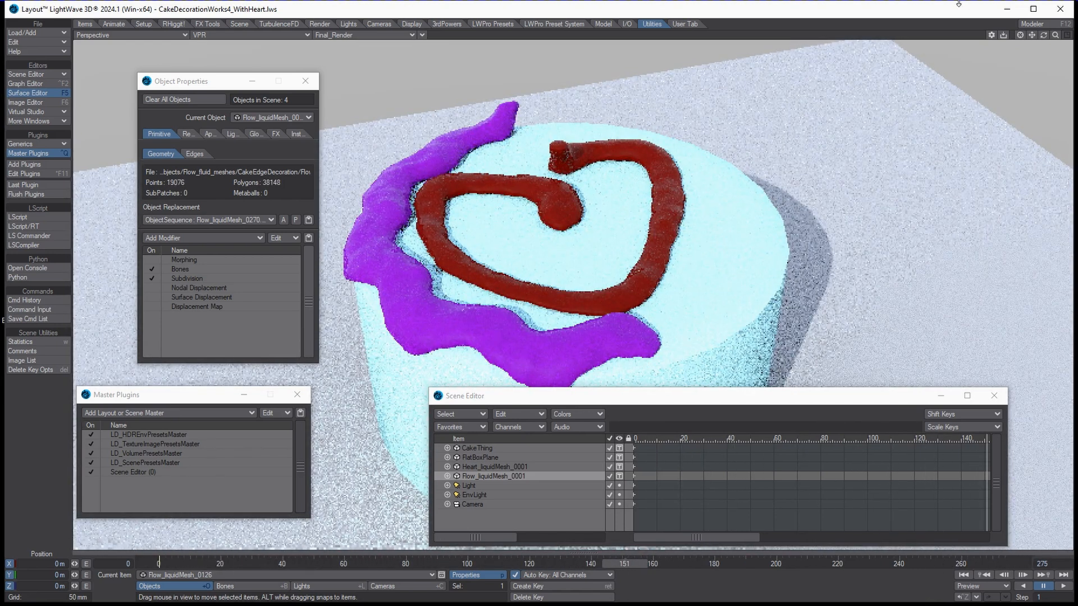
Step: Rotate to a lower view of the cake, then move and shrink the Scene Editor window to uncover it
{"action": "left_click_drag", "start_coordinate": [1044, 36], "coordinate": [1008, 23]}
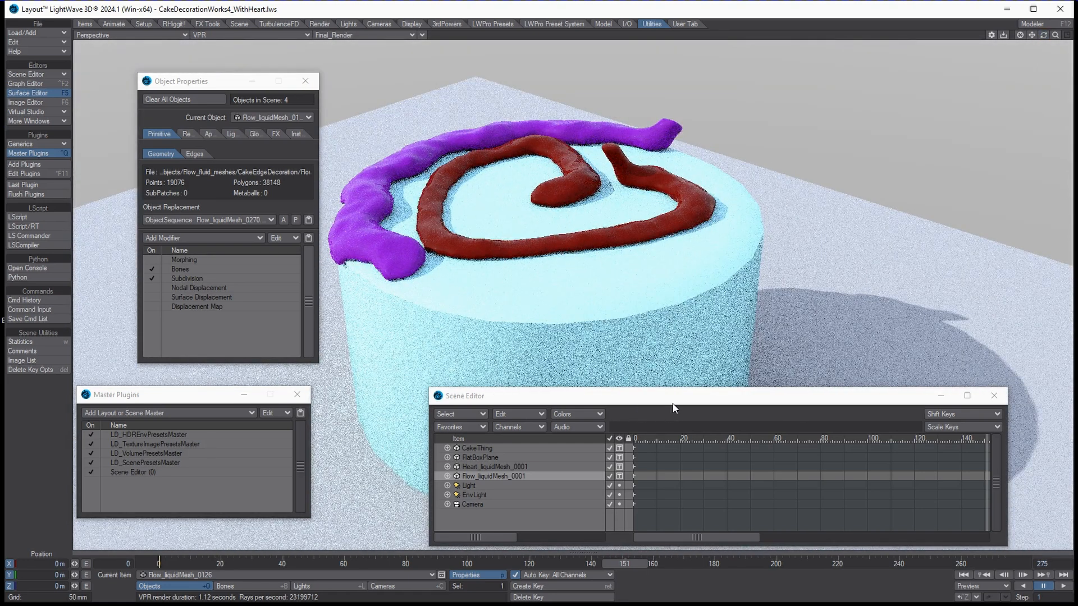
{"action": "left_click_drag", "start_coordinate": [673, 405], "coordinate": [710, 371]}
{"action": "left_click_drag", "start_coordinate": [487, 364], "coordinate": [587, 335]}
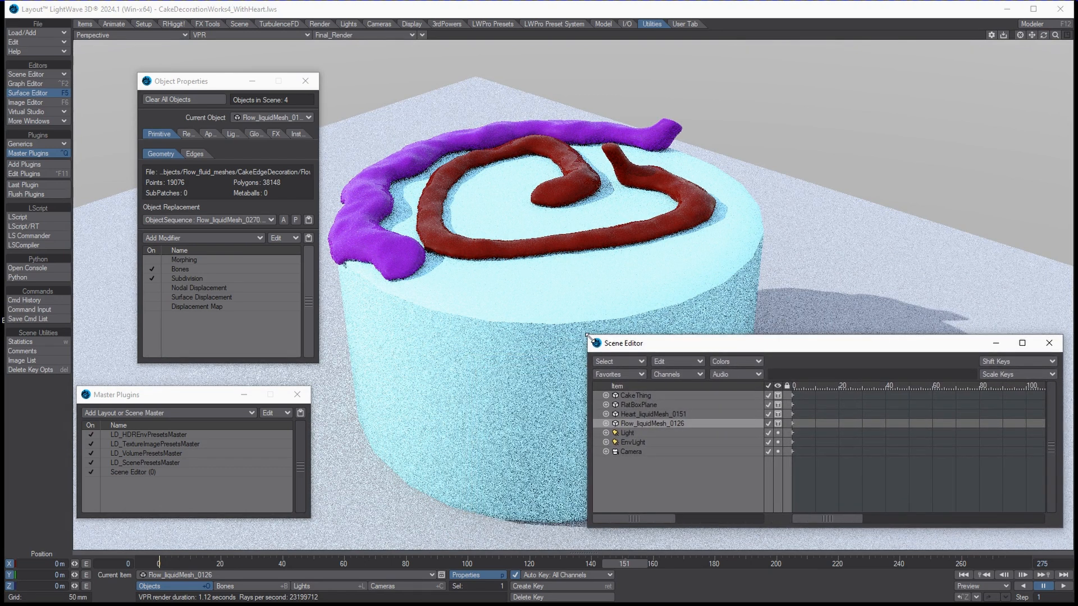